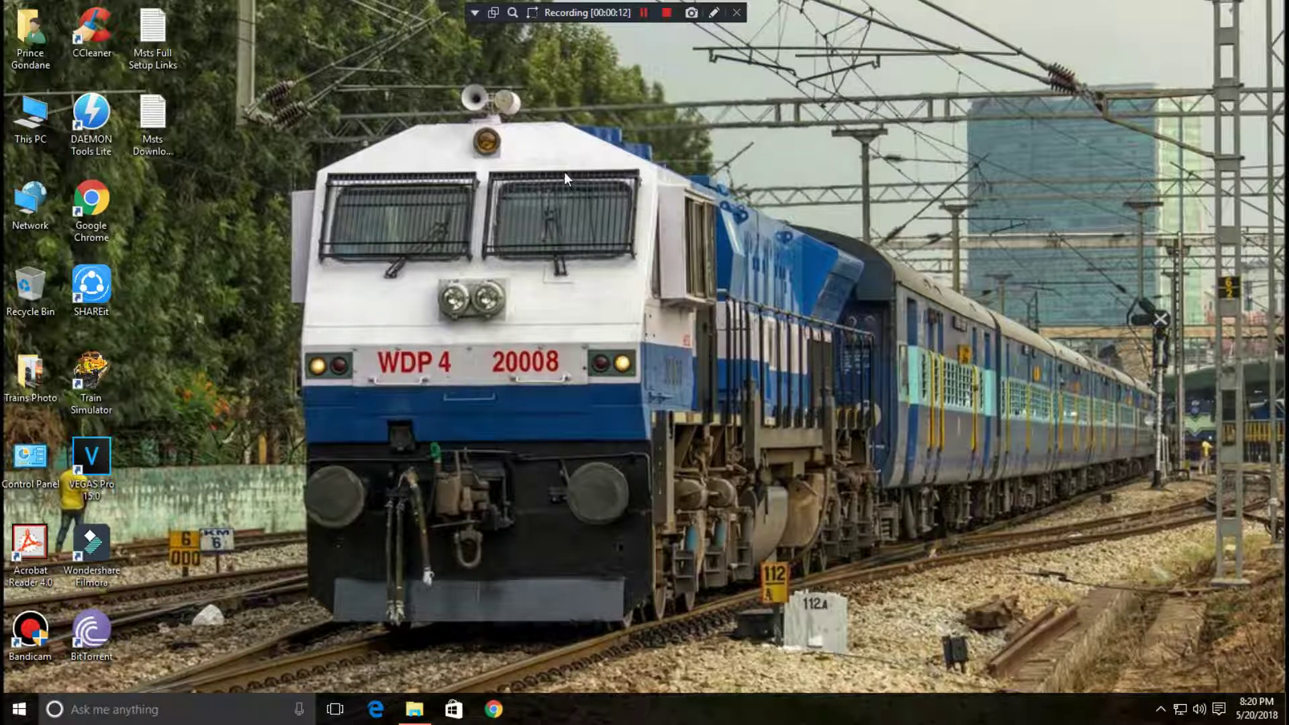
# - Refresh the desktop icons repeatedly from the desktop context menu
pyautogui.rightClick(513, 189)
pyautogui.rightClick(551, 234)
pyautogui.click(575, 282)
pyautogui.rightClick(433, 174)
pyautogui.click(495, 222)
pyautogui.rightClick(501, 227)
pyautogui.click(524, 268)
pyautogui.rightClick(396, 191)
pyautogui.click(430, 235)
pyautogui.rightClick(406, 226)
pyautogui.click(470, 292)
pyautogui.rightClick(412, 224)
pyautogui.click(436, 267)
pyautogui.rightClick(452, 264)
pyautogui.click(514, 306)
pyautogui.rightClick(416, 222)
pyautogui.click(445, 265)
pyautogui.rightClick(438, 268)
pyautogui.click(457, 313)
pyautogui.rightClick(409, 236)
pyautogui.click(428, 289)
pyautogui.rightClick(341, 252)
pyautogui.click(366, 306)
pyautogui.rightClick(317, 179)
pyautogui.click(344, 226)
pyautogui.rightClick(324, 194)
pyautogui.click(340, 249)
pyautogui.rightClick(341, 249)
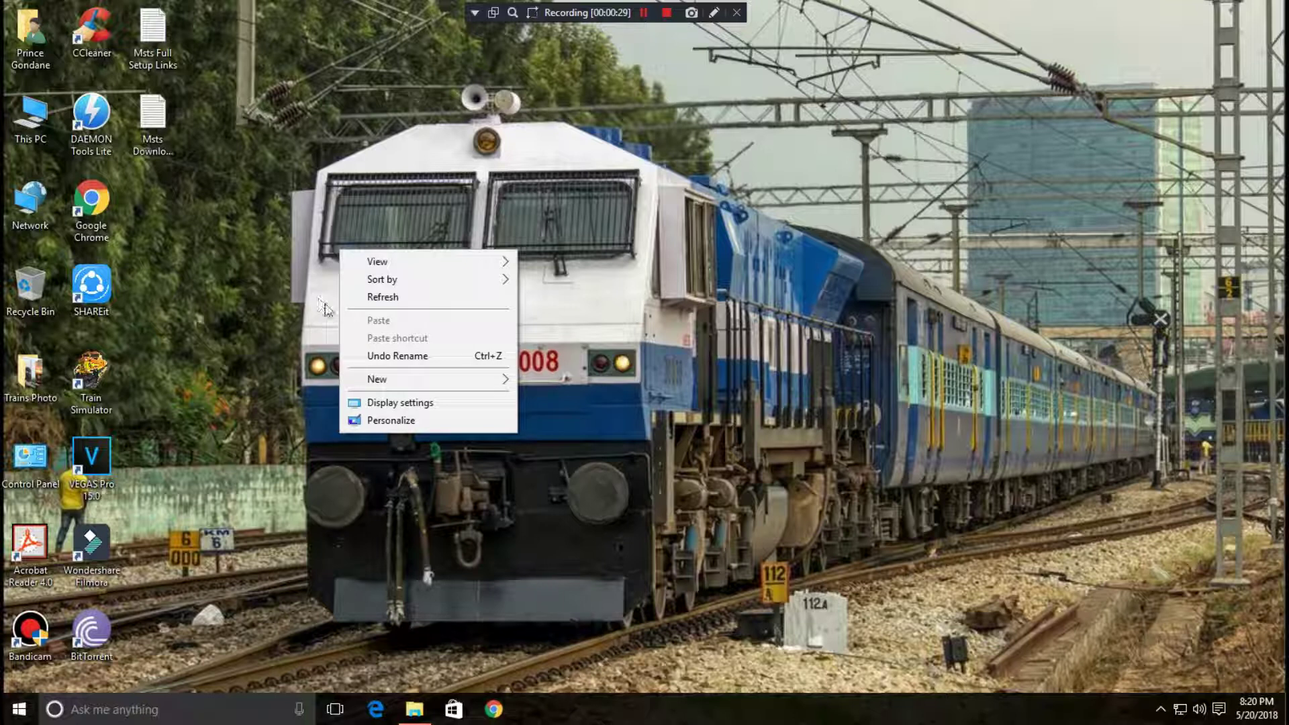
pyautogui.click(362, 296)
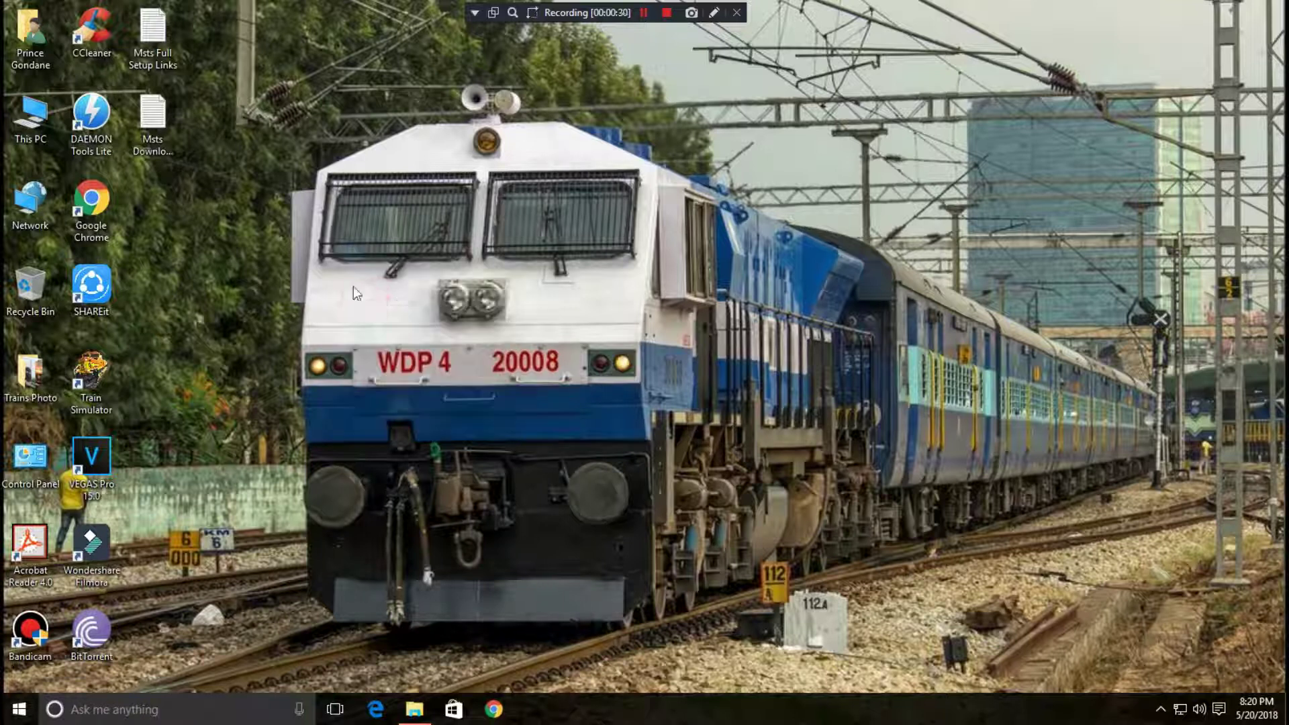
pyautogui.click(183, 196)
pyautogui.rightClick(229, 236)
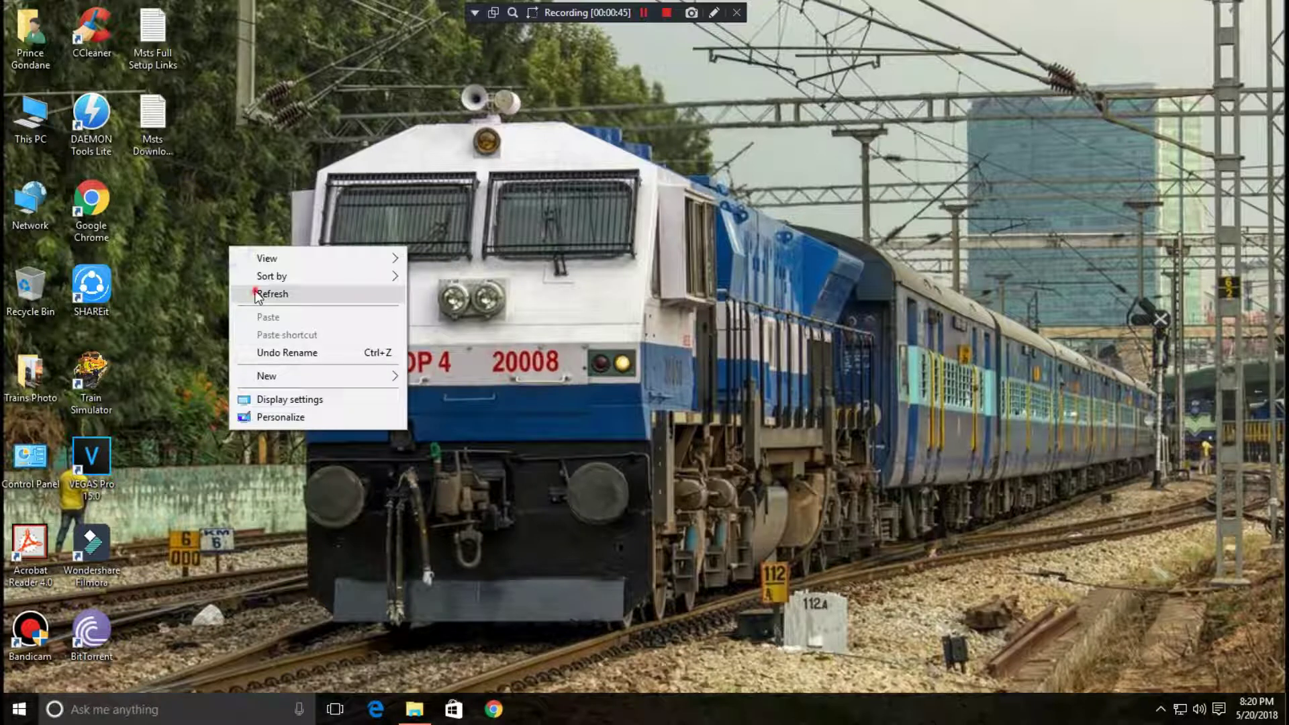
pyautogui.click(281, 339)
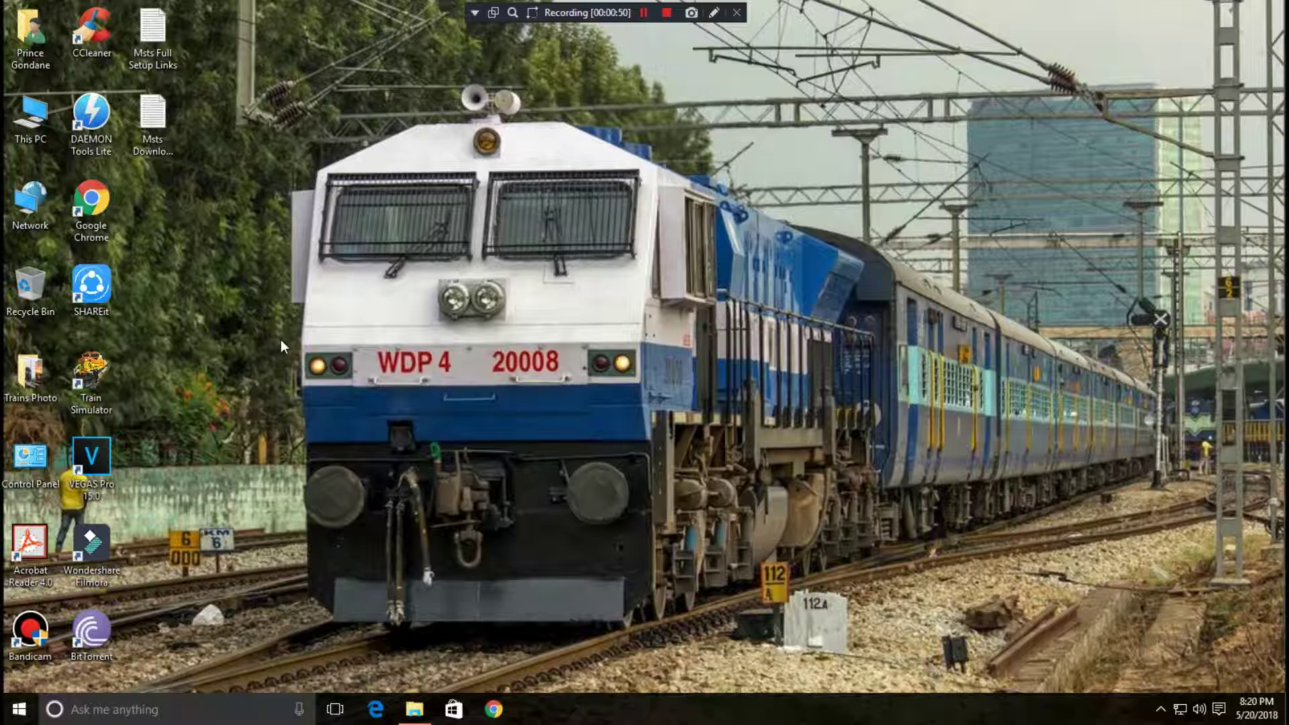
# - Open the Msts Download Link note, select the files.fm download link, then close it
pyautogui.doubleClick(169, 136)
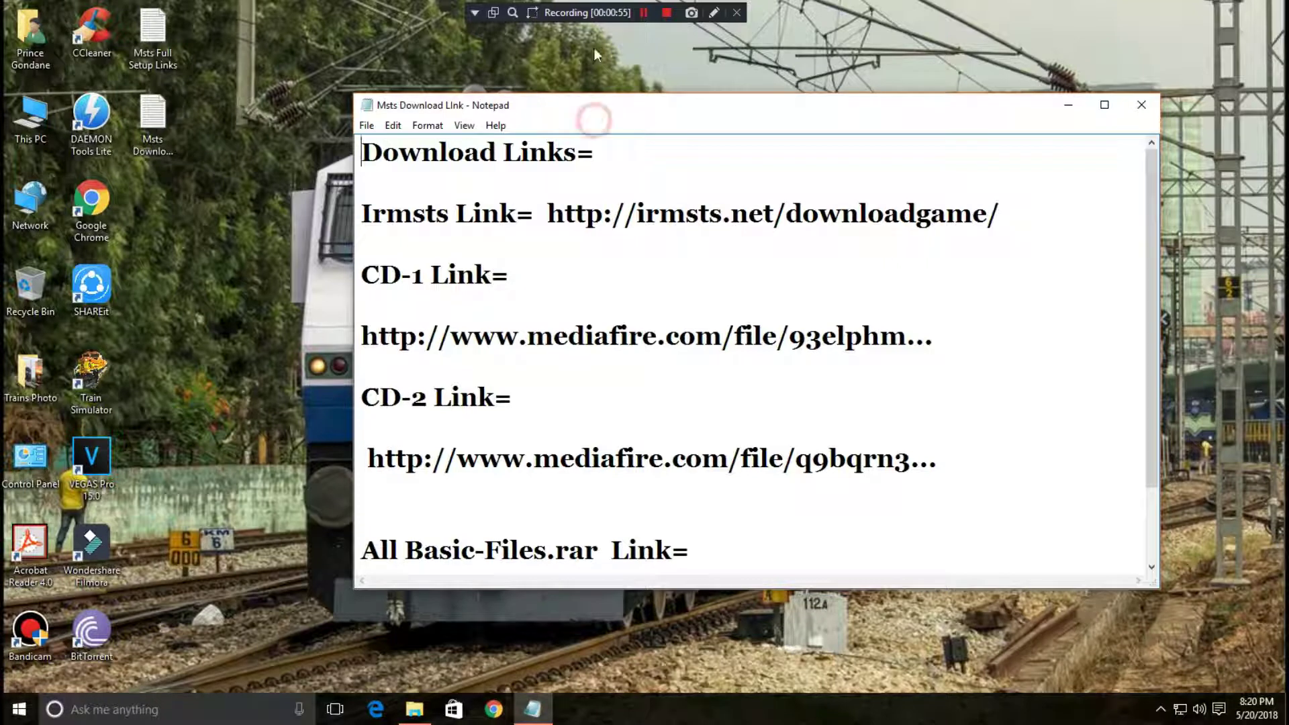
pyautogui.moveTo(440, 109); pyautogui.dragTo(282, 0)
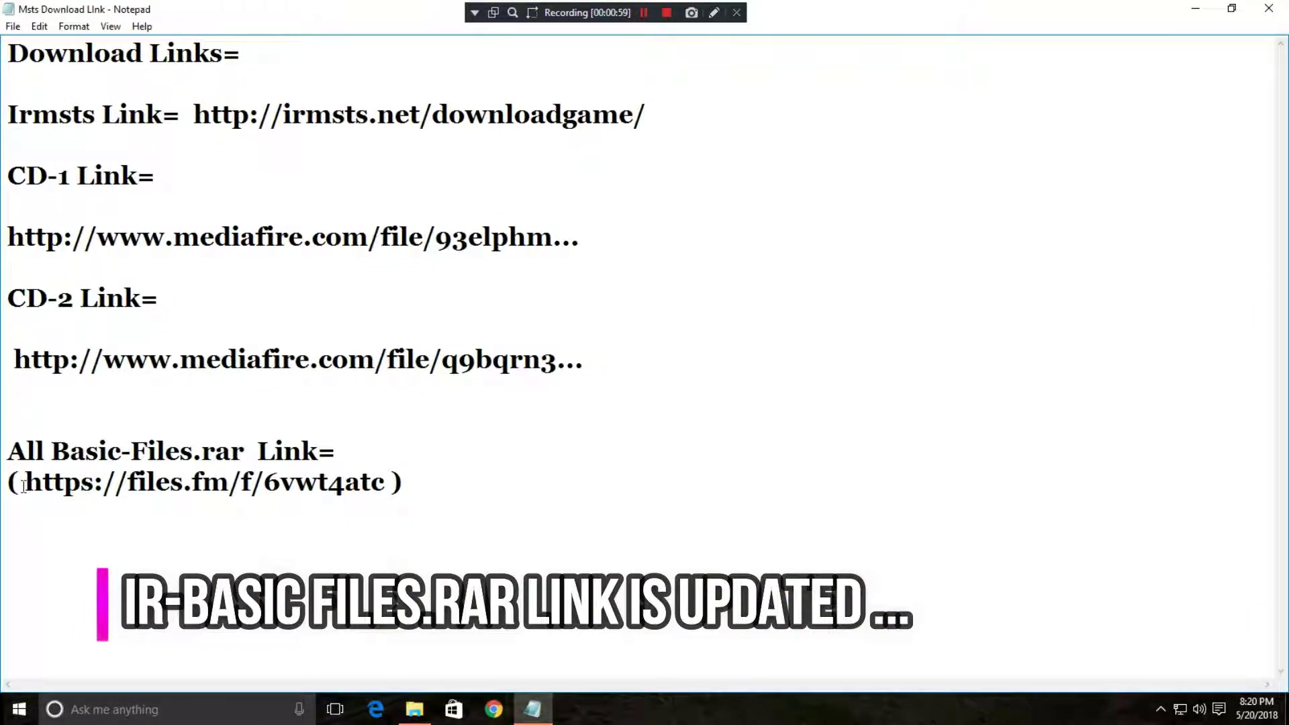
pyautogui.moveTo(25, 485); pyautogui.dragTo(382, 485)
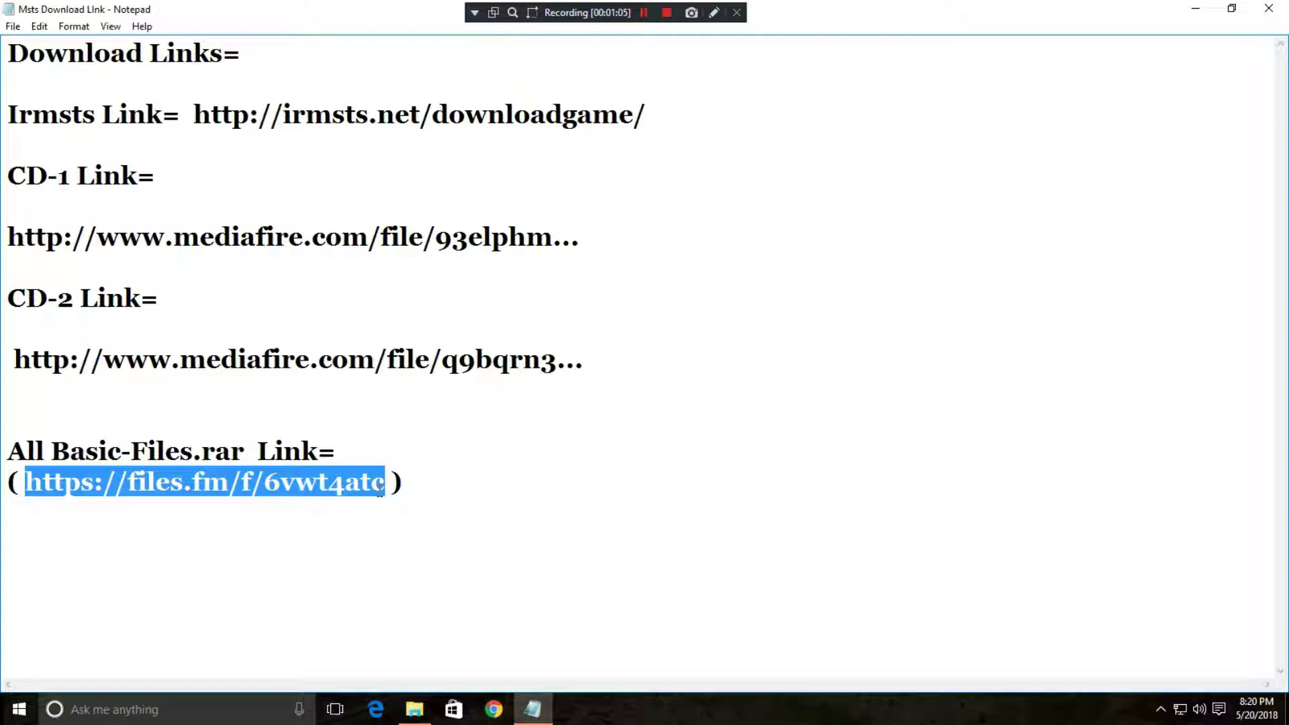
pyautogui.click(374, 482)
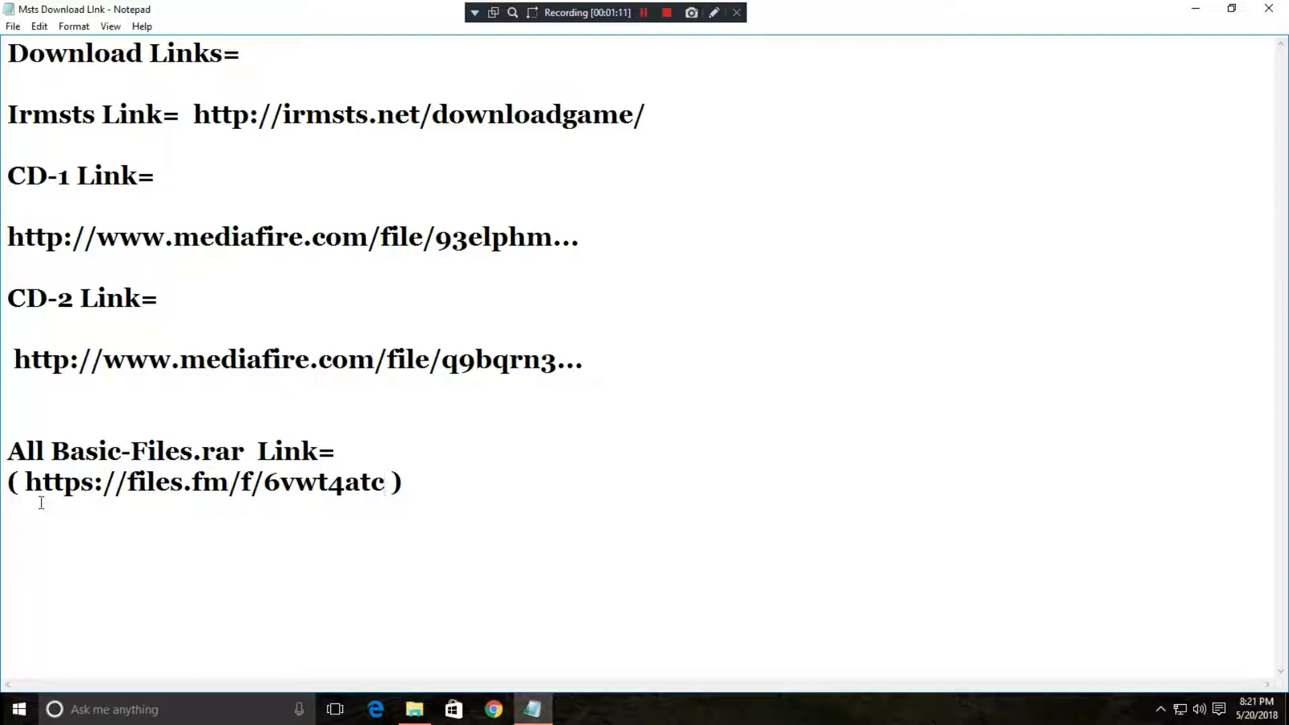
pyautogui.moveTo(27, 483); pyautogui.dragTo(382, 481)
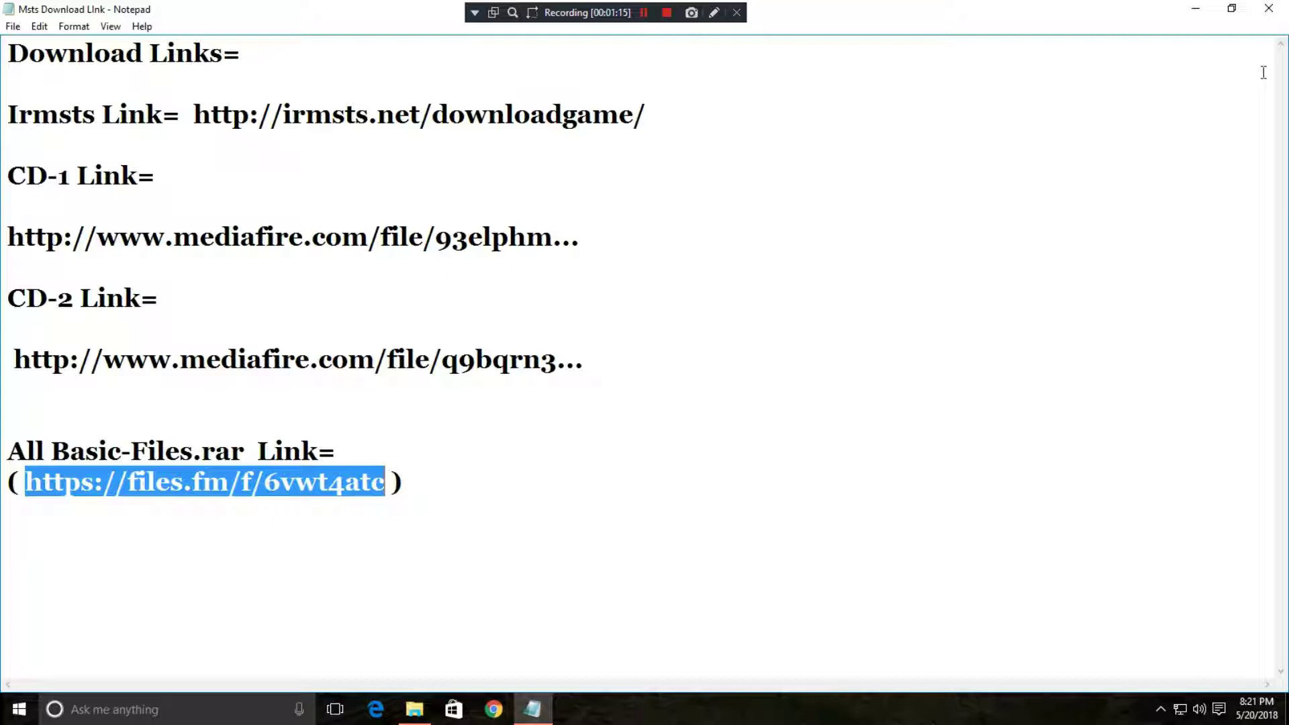
pyautogui.click(1268, 8)
# - Refresh the desktop and open F: drive's inner Microsoft Msts Patches subfolder
pyautogui.rightClick(452, 133)
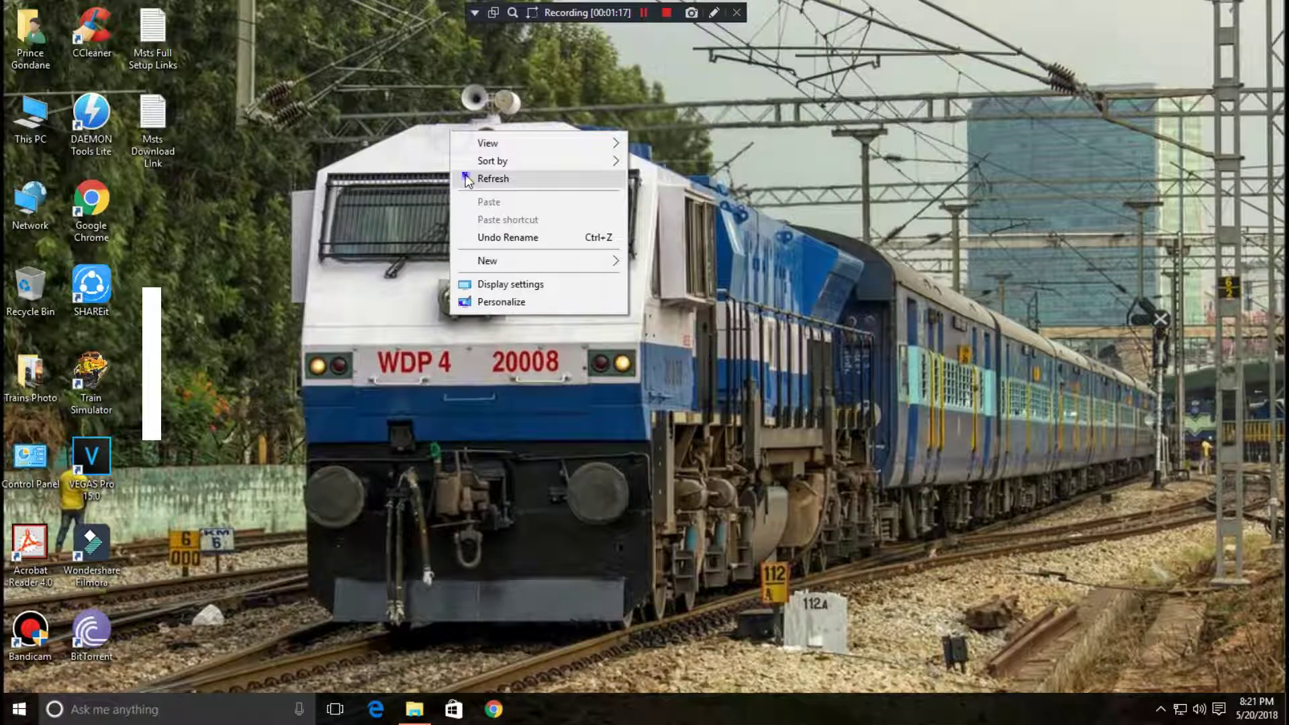
pyautogui.click(467, 178)
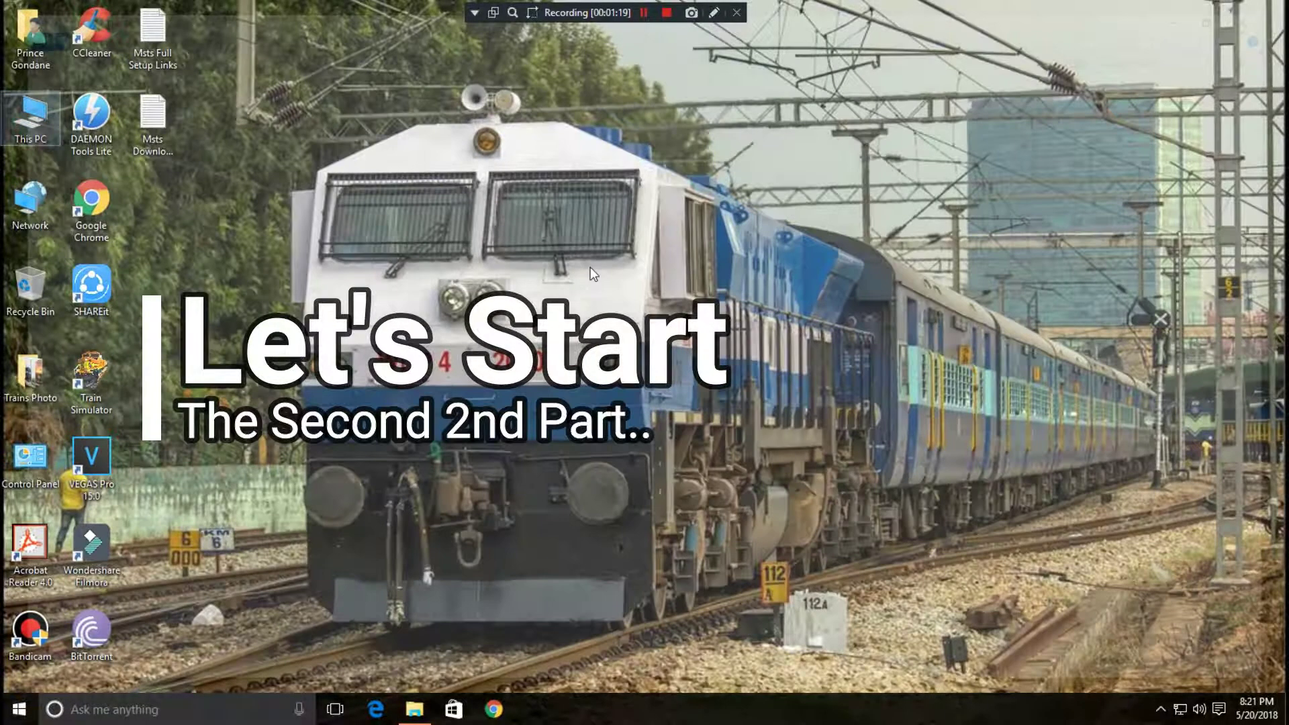
pyautogui.press('super+e')
pyautogui.click(1060, 227)
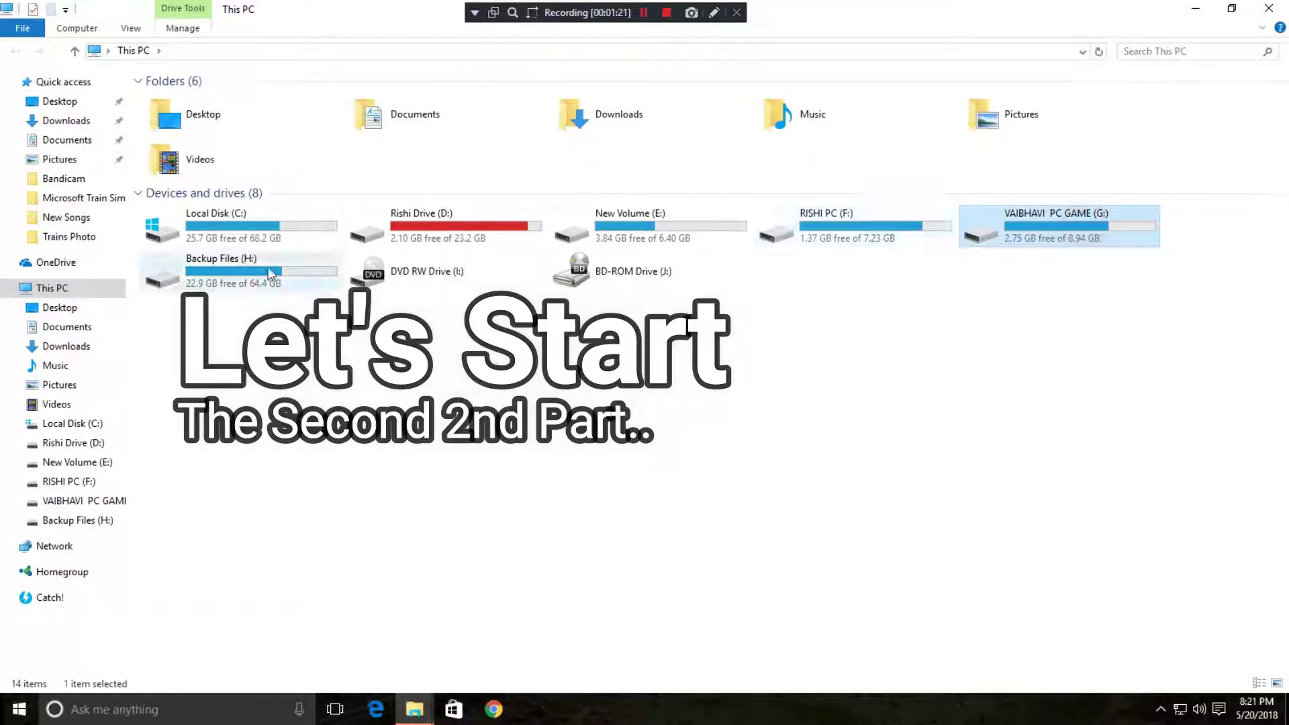
pyautogui.doubleClick(880, 236)
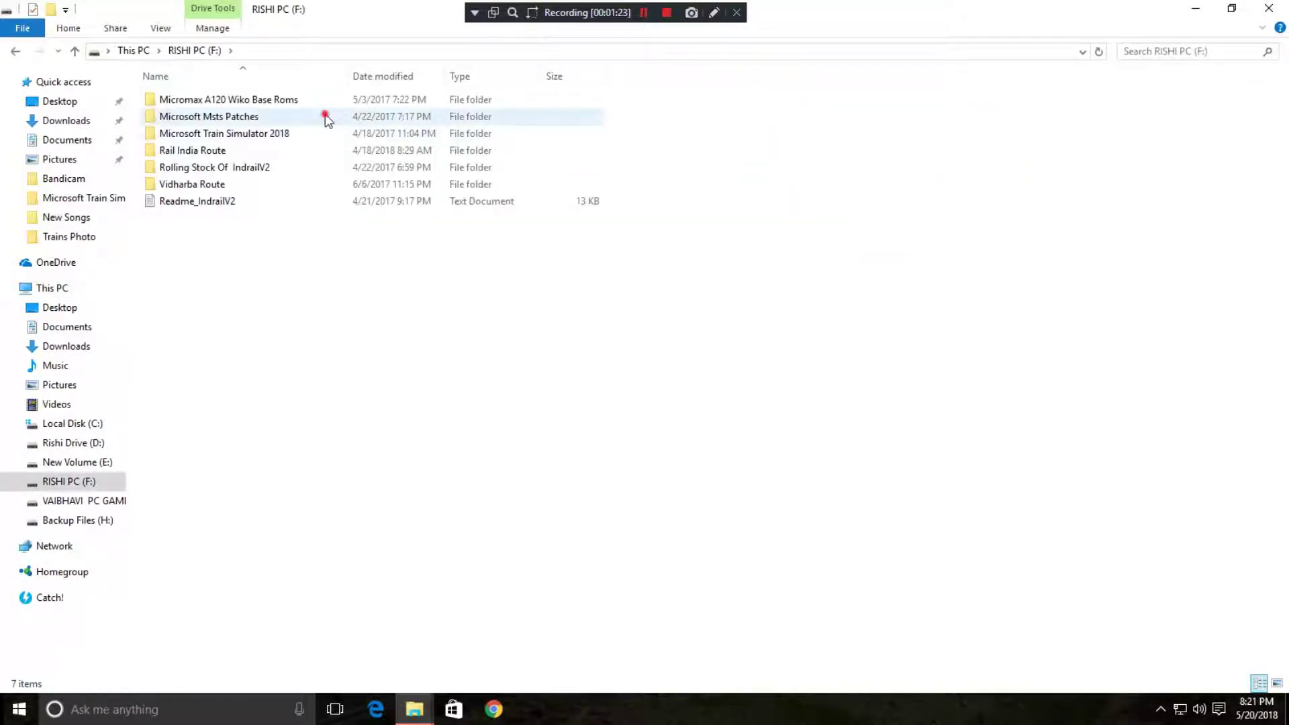
pyautogui.doubleClick(326, 117)
pyautogui.doubleClick(306, 101)
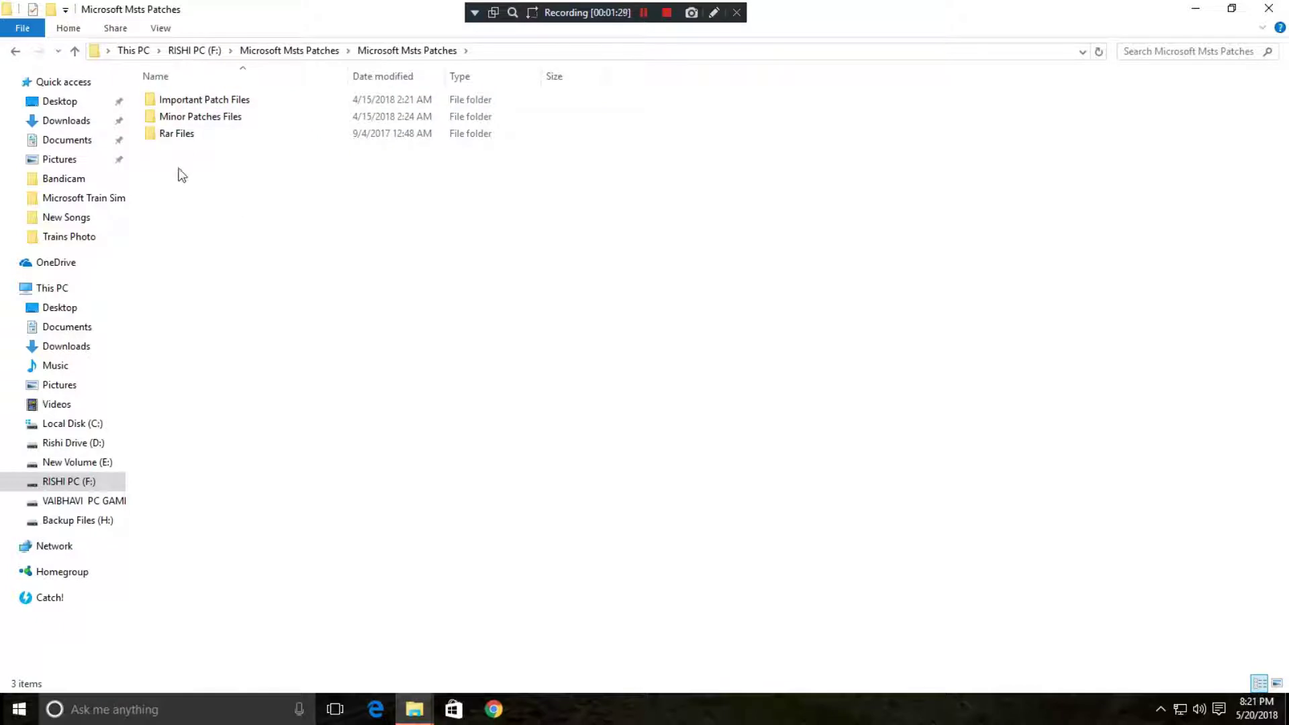
pyautogui.press('BackSpace')
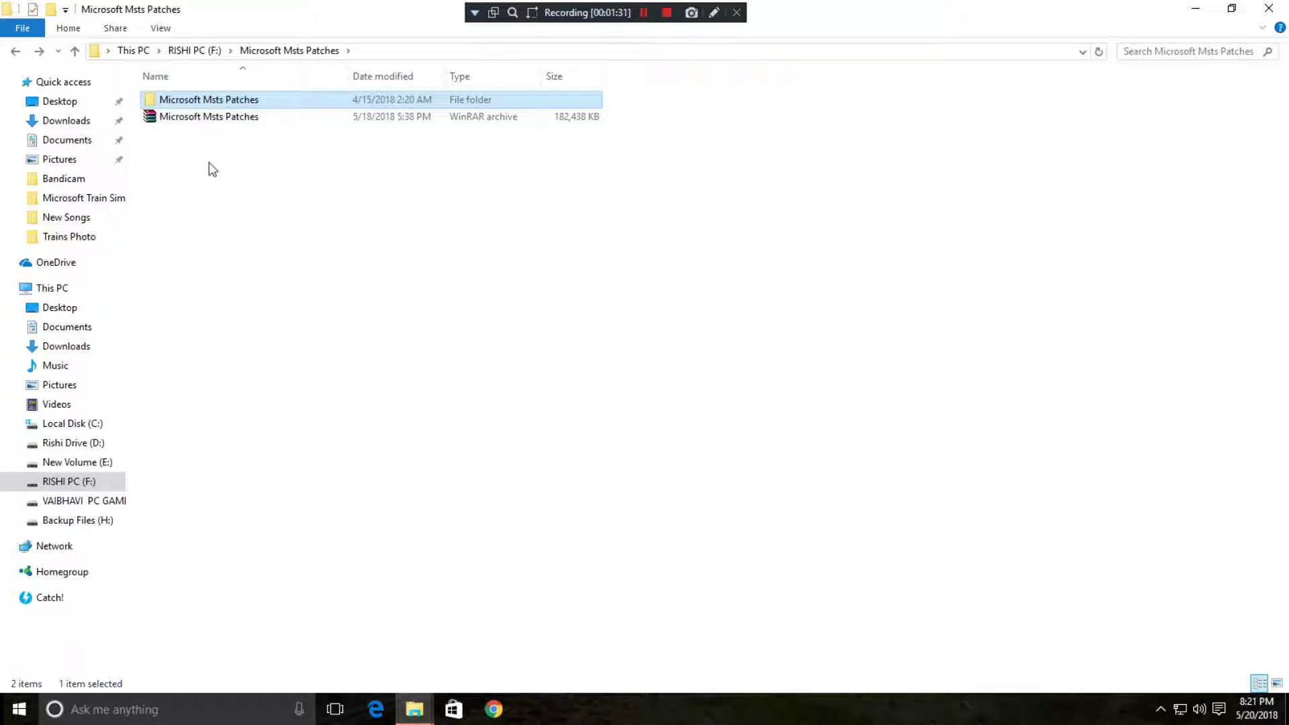
pyautogui.press('BackSpace')
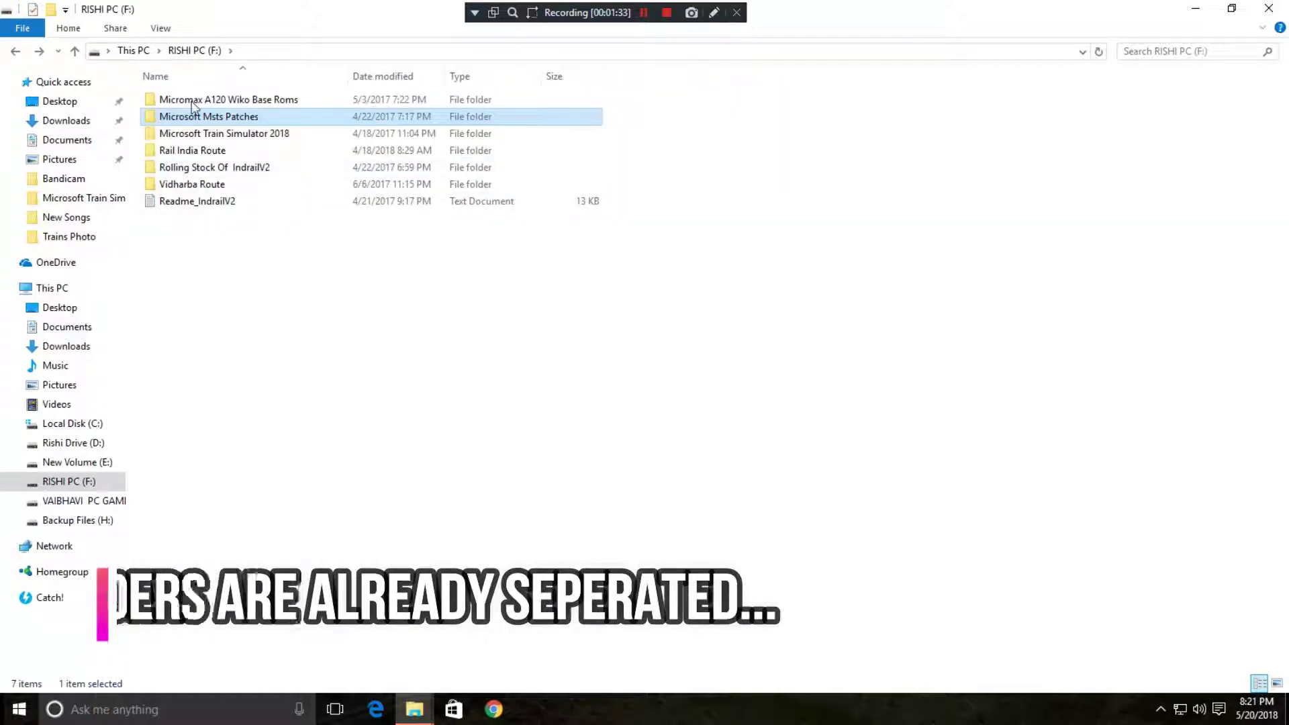
pyautogui.press('Return')
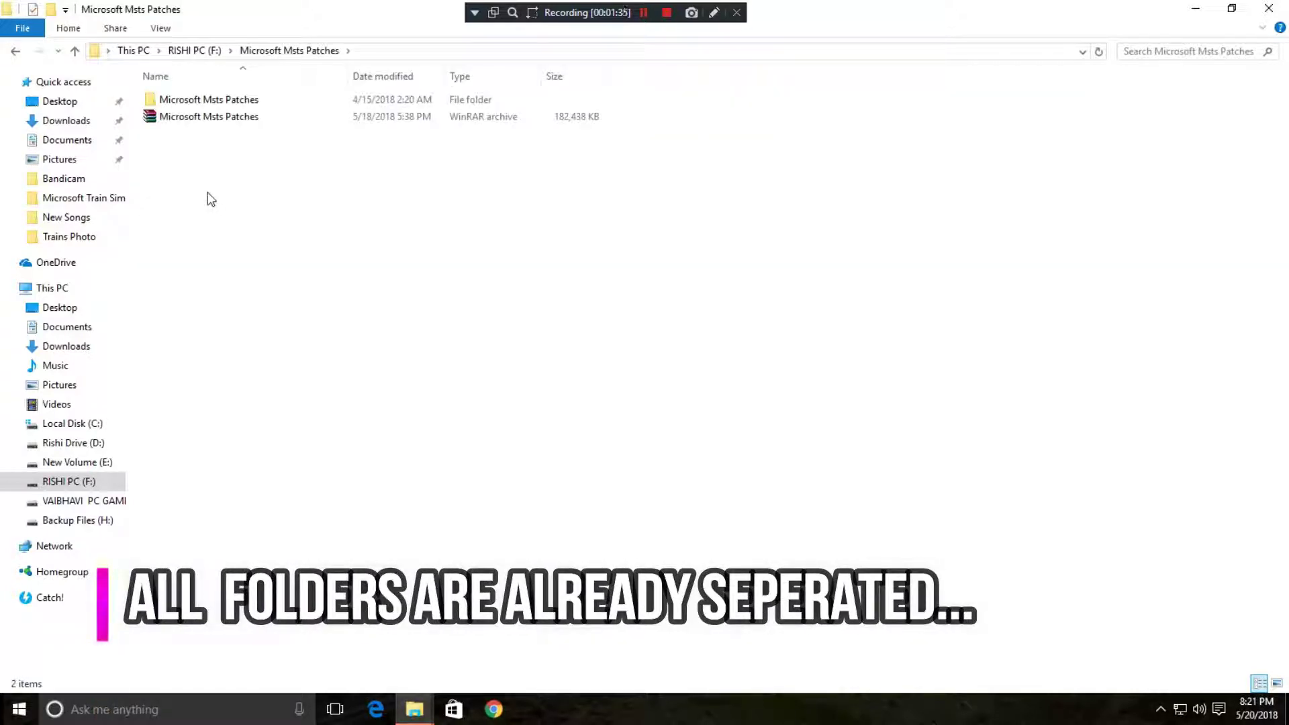
pyautogui.press('Down')
pyautogui.press('Up')
pyautogui.press('Return')
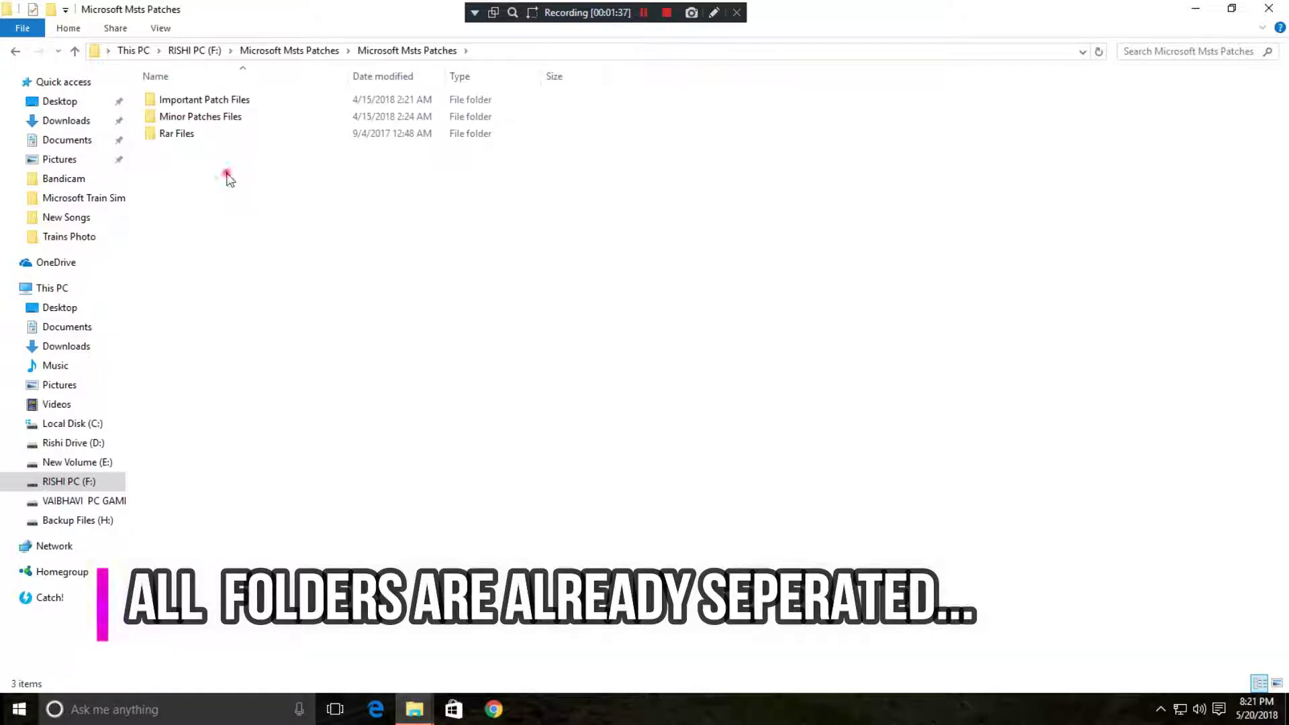
# - Look through the Important Patch Files, Rar Files and Minor Patches Files folders
pyautogui.doubleClick(212, 101)
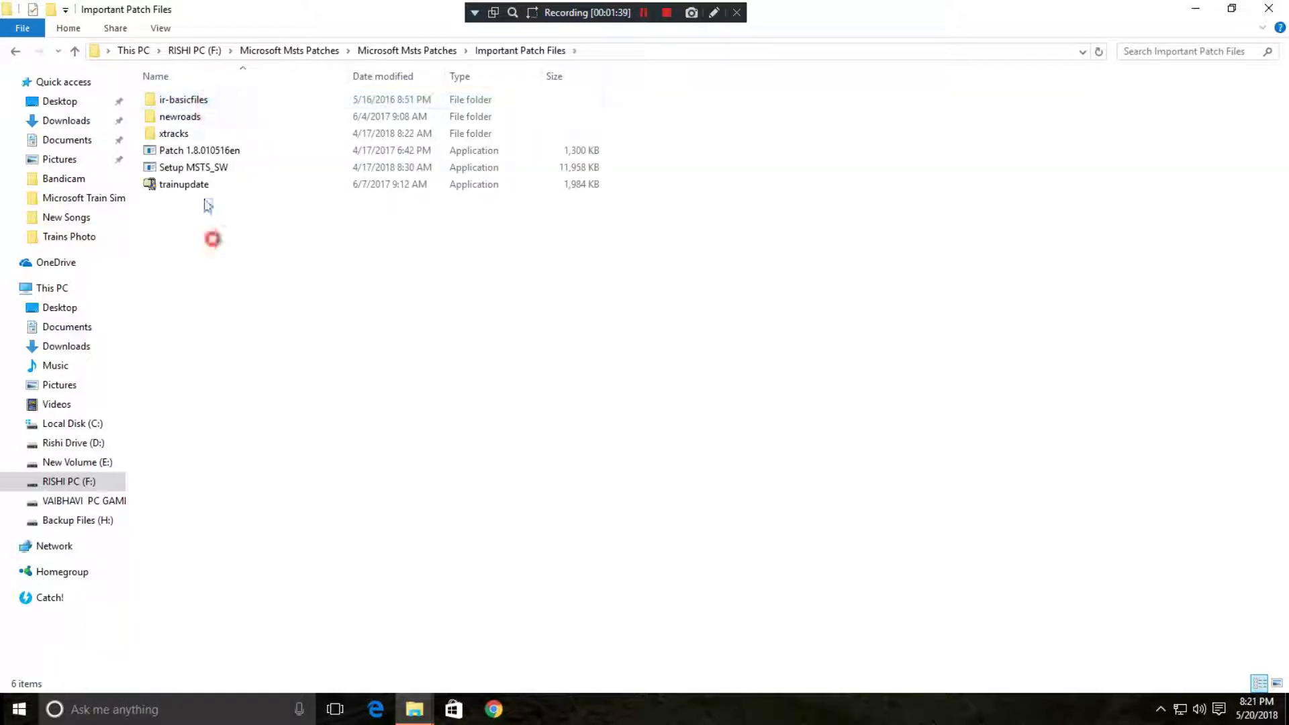
pyautogui.moveTo(208, 205); pyautogui.dragTo(248, 225)
pyautogui.press('BackSpace')
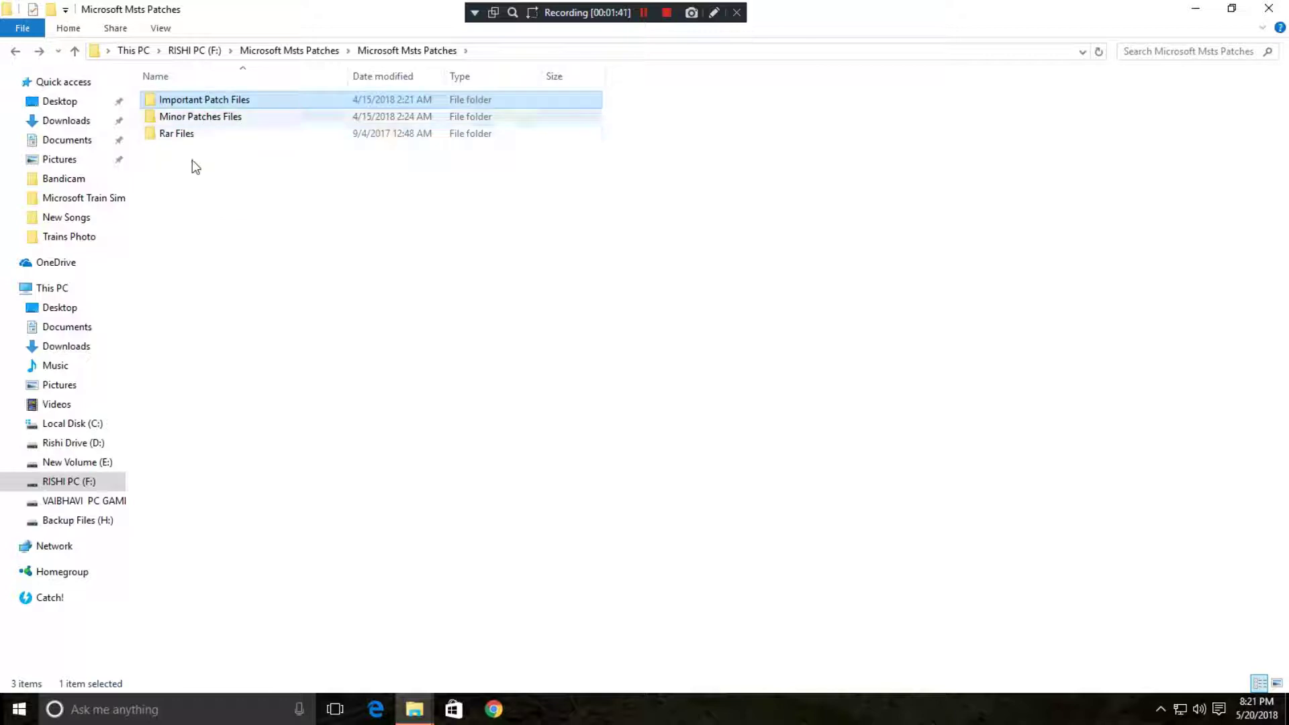
pyautogui.moveTo(195, 166); pyautogui.dragTo(198, 127)
pyautogui.doubleClick(191, 133)
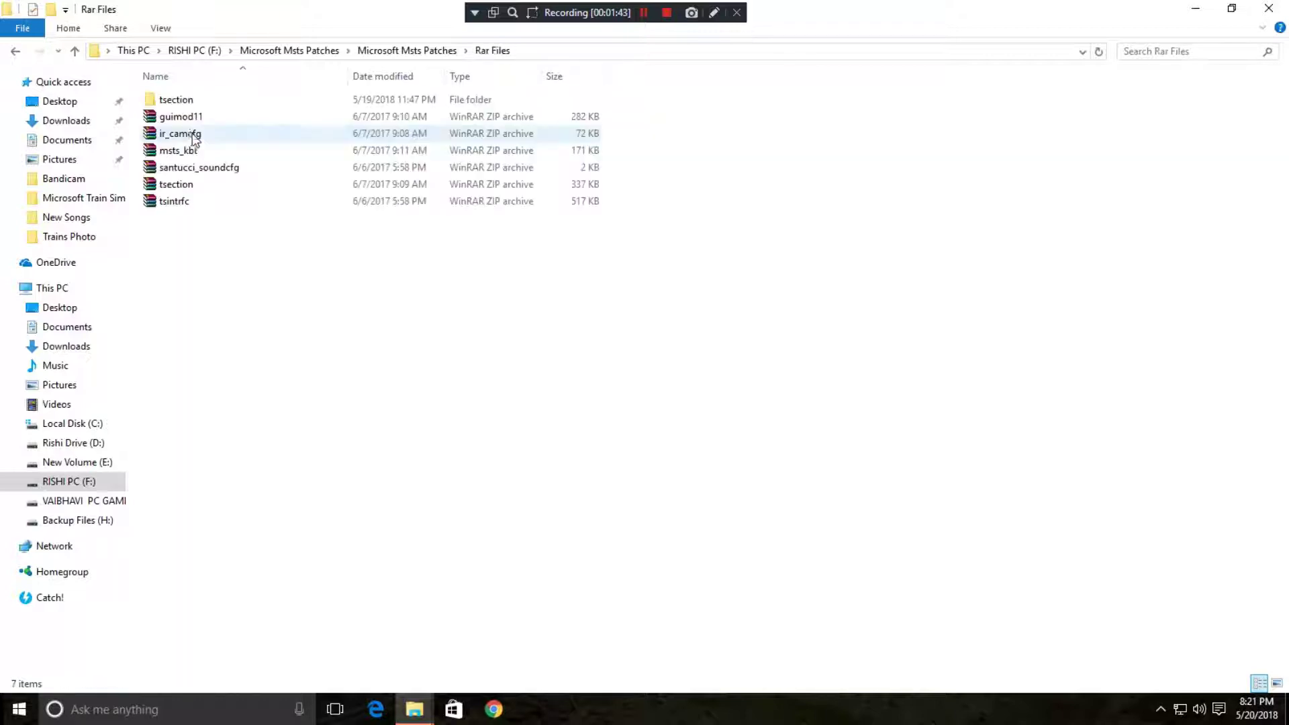
pyautogui.press('BackSpace')
pyautogui.doubleClick(188, 117)
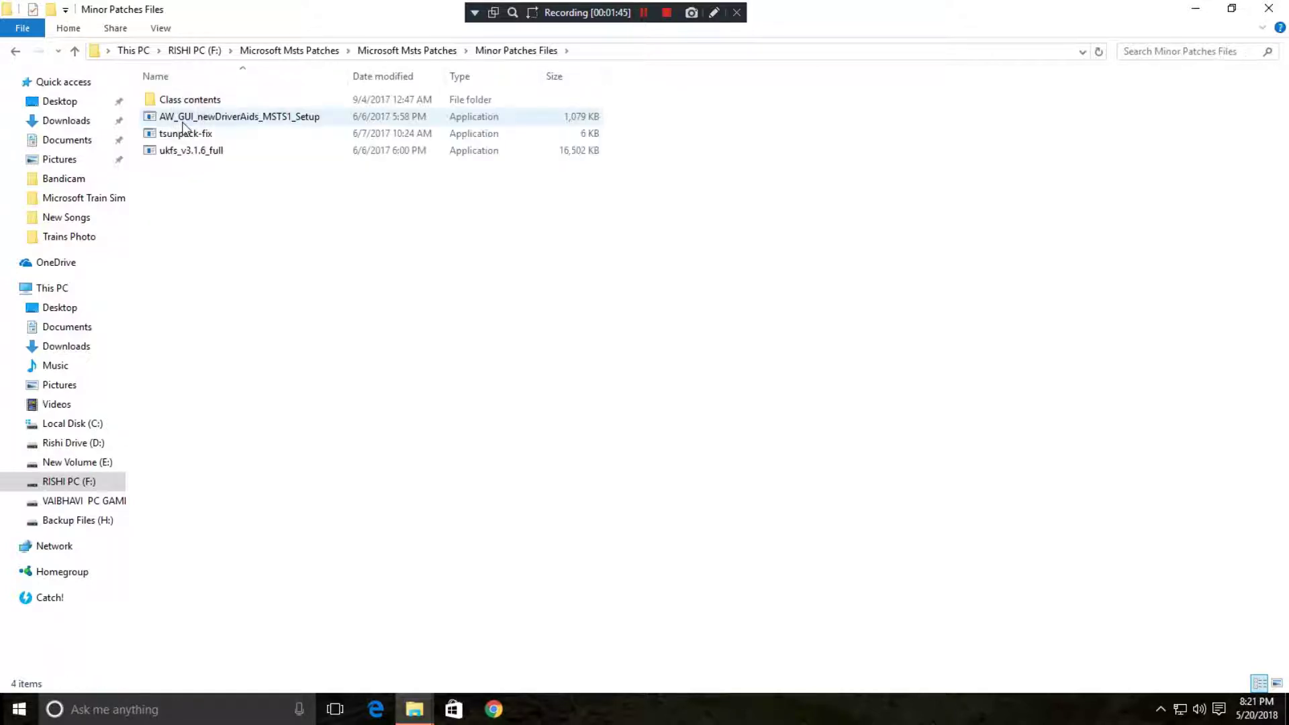
pyautogui.press('BackSpace')
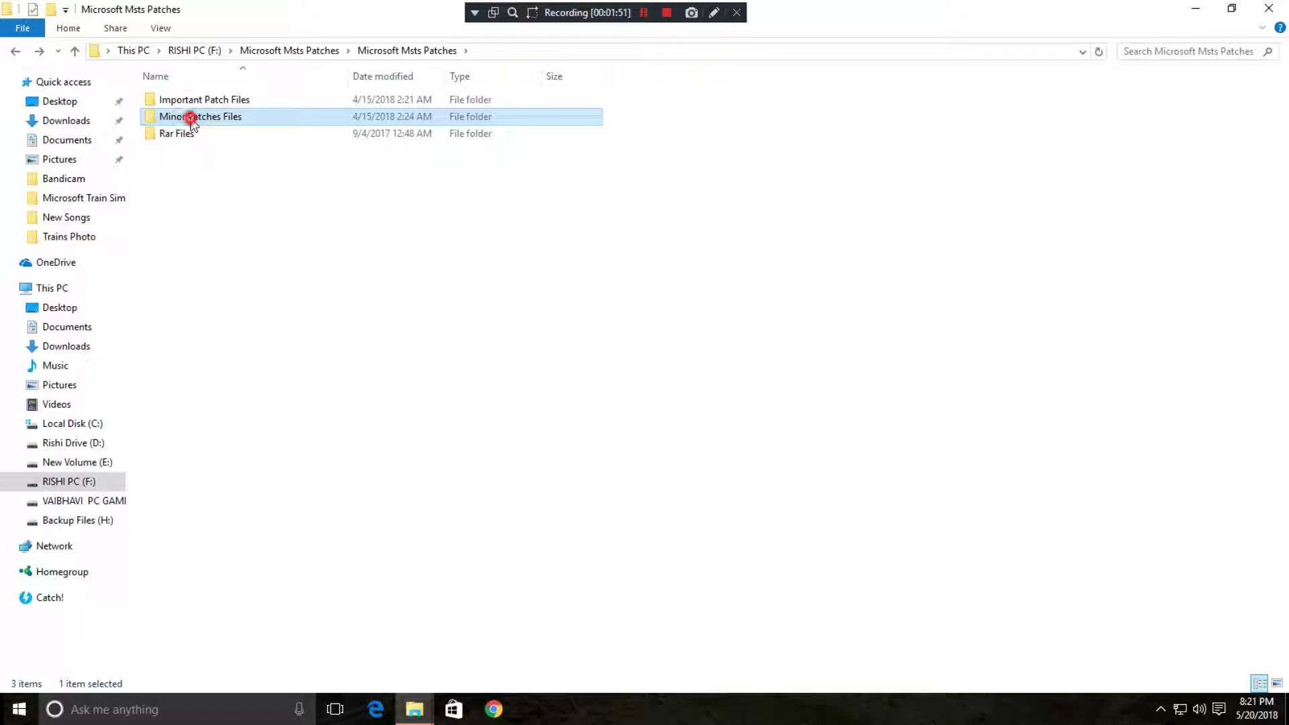
# - Open Minor Patches Files > Class contents and select both content update installers
pyautogui.doubleClick(192, 119)
pyautogui.doubleClick(175, 100)
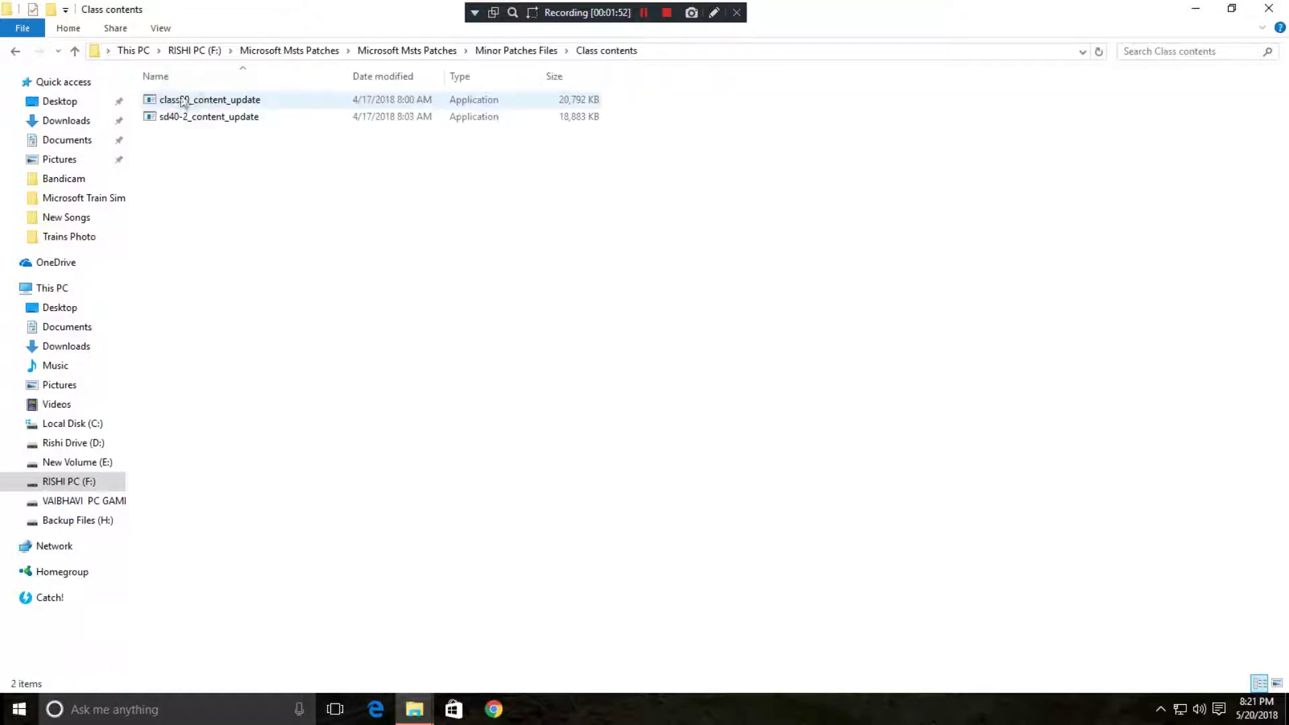
pyautogui.moveTo(199, 174); pyautogui.dragTo(244, 131)
pyautogui.rightClick(243, 132)
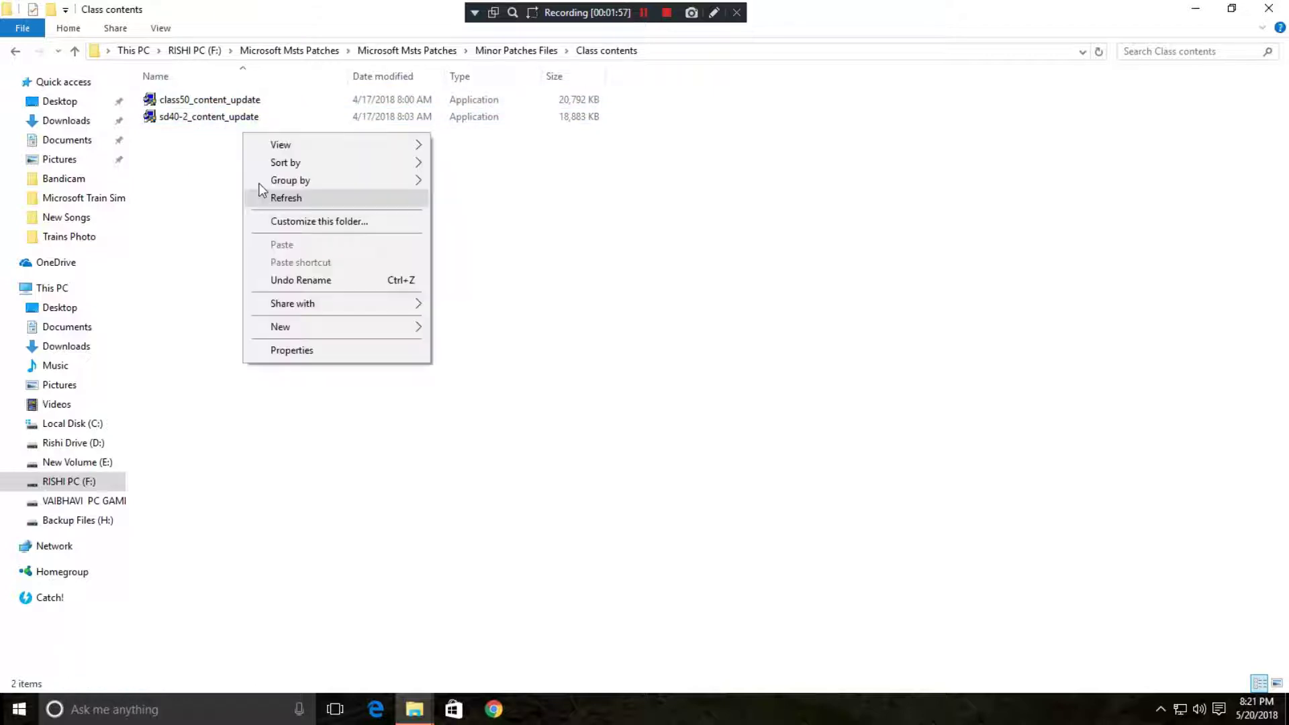
# - Run sd40-2_content_update, accept the licence, keep the default destination, install and finish
pyautogui.click(261, 196)
pyautogui.doubleClick(210, 117)
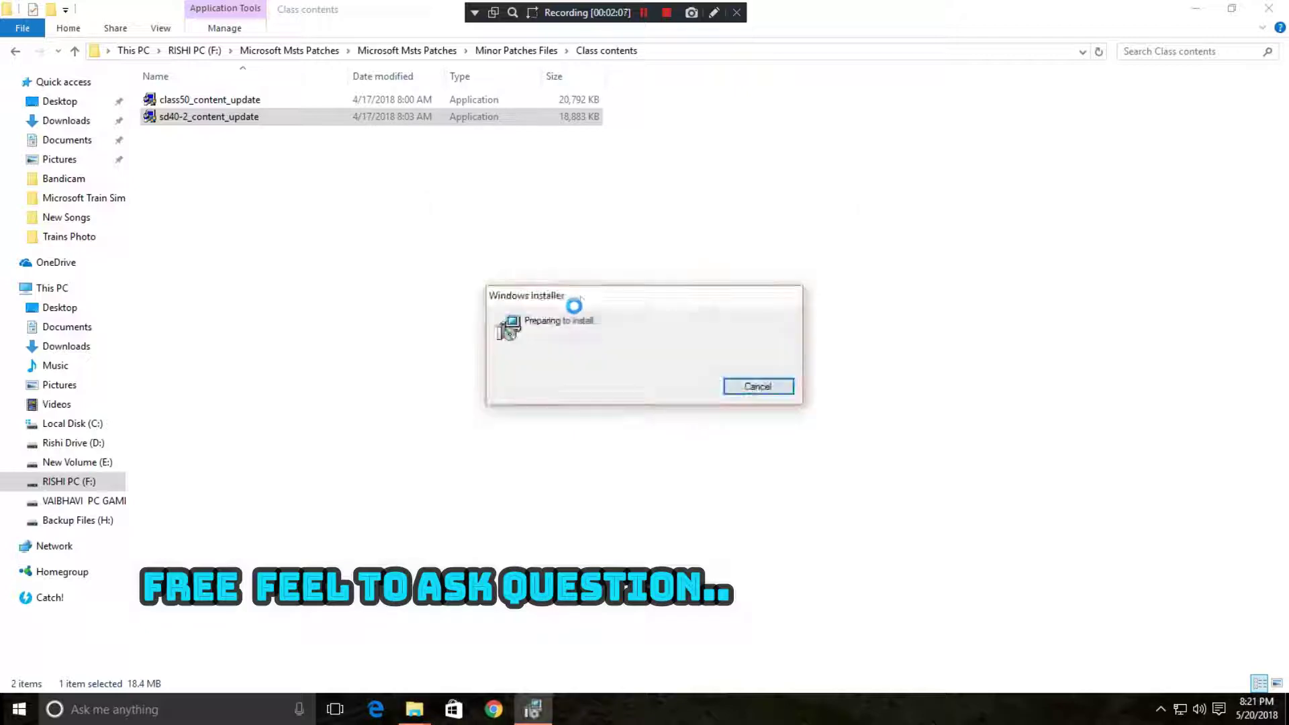
pyautogui.click(708, 487)
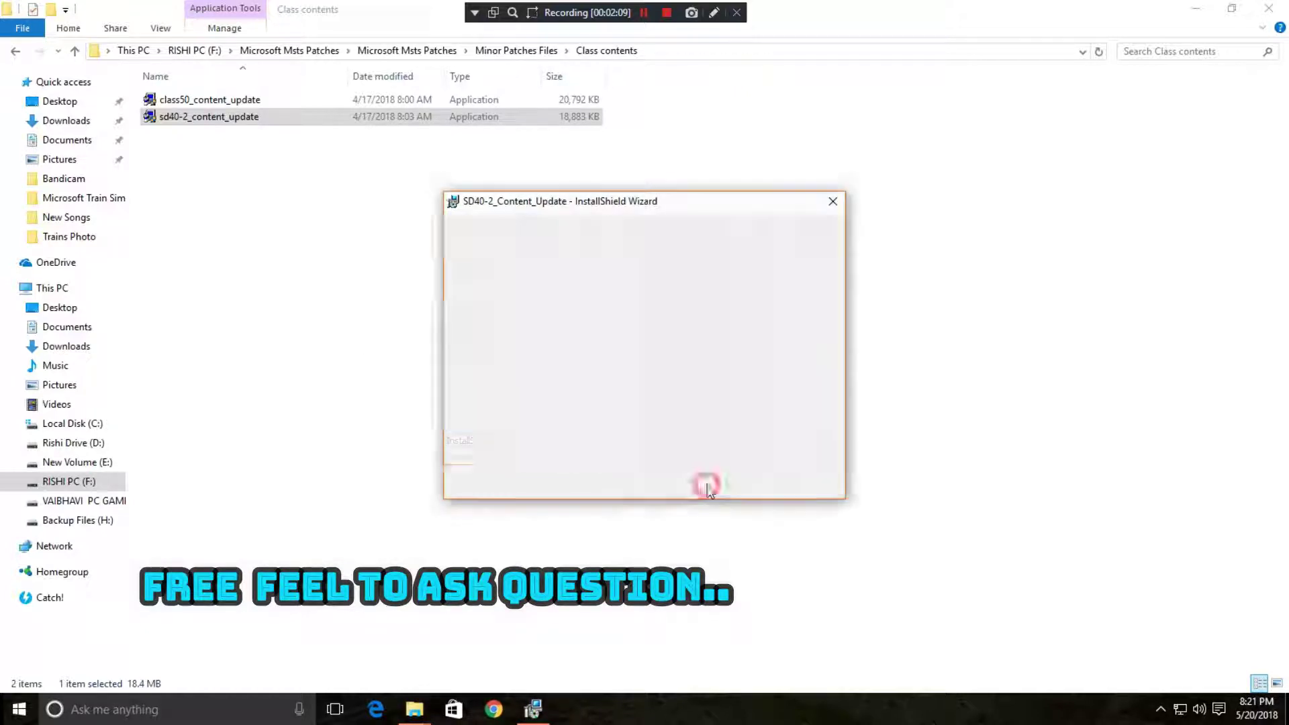
pyautogui.click(488, 424)
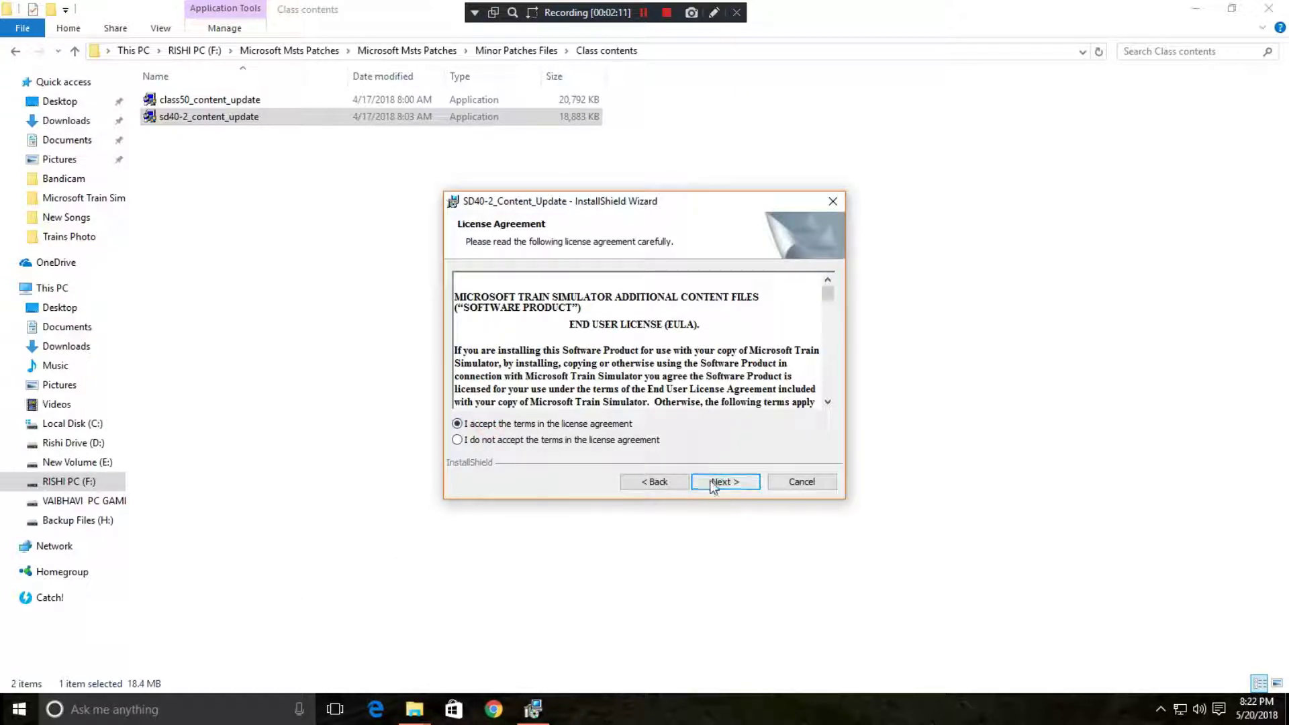
pyautogui.click(714, 486)
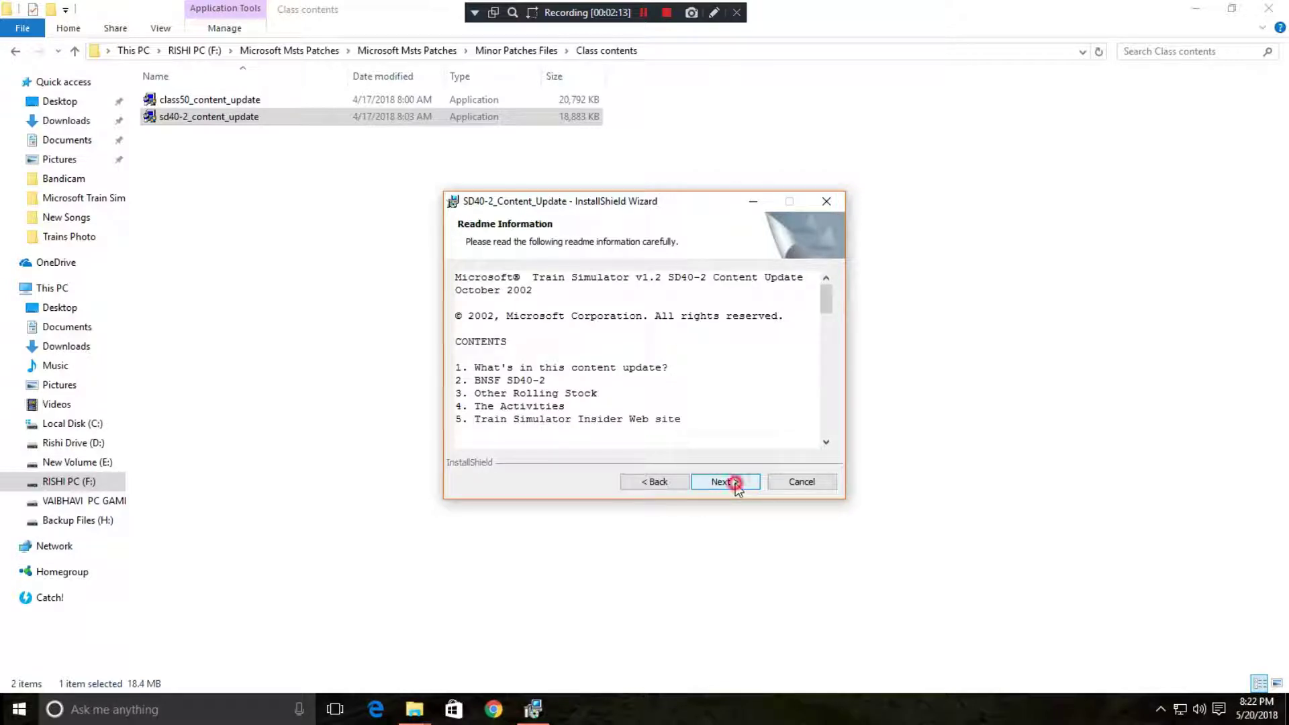
pyautogui.click(735, 483)
pyautogui.click(735, 484)
pyautogui.click(735, 483)
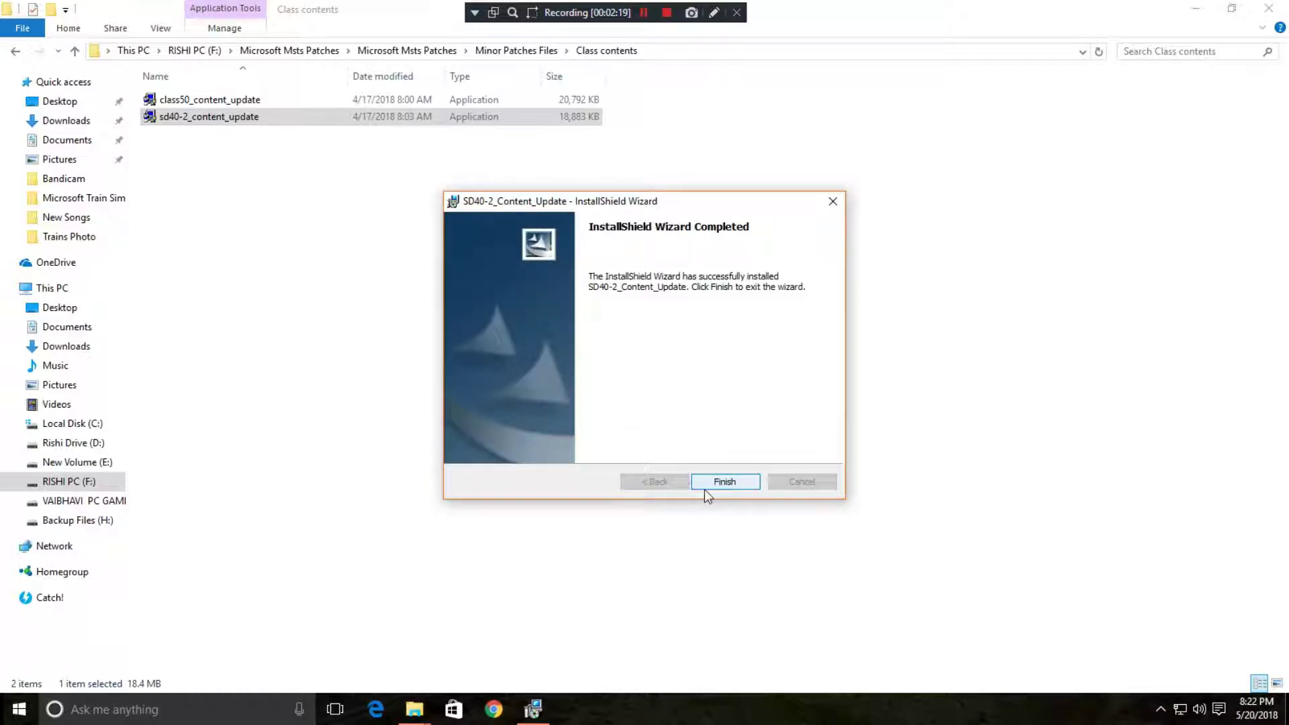
pyautogui.click(729, 481)
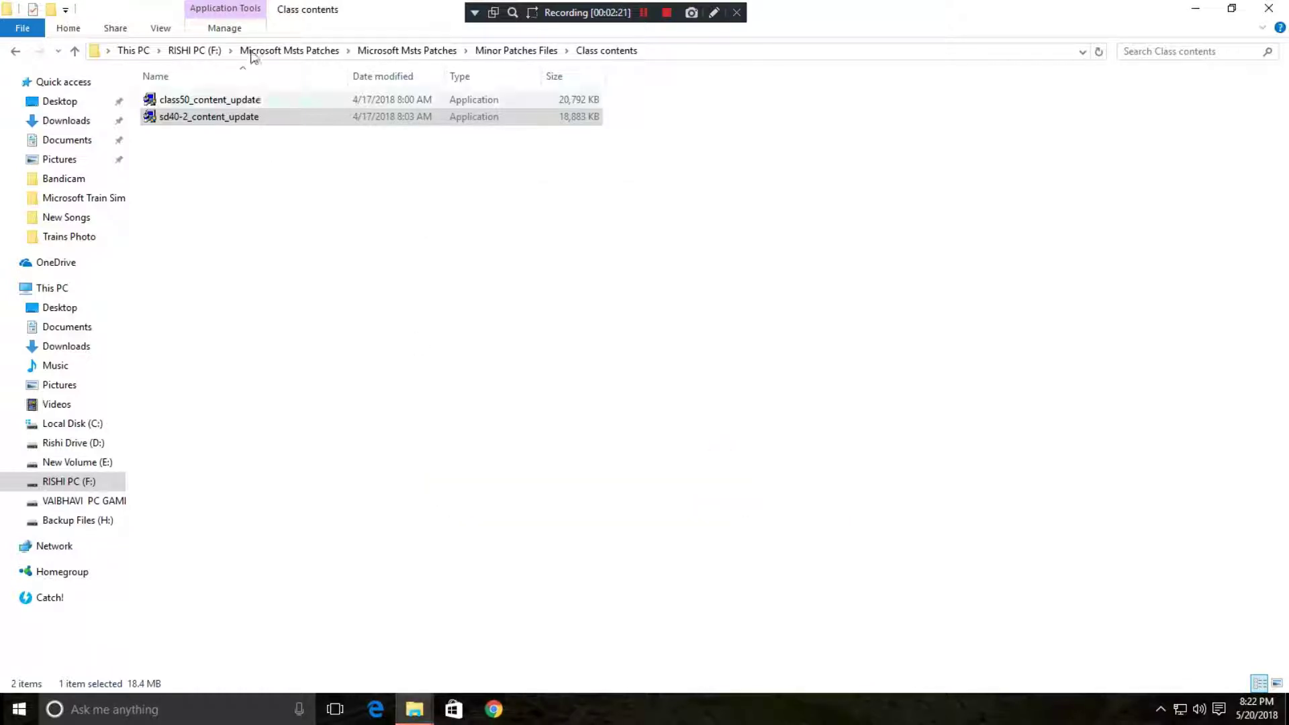
# - Run class50_content_update, accept the licence, keep the Train Simulator destination, install and finish
pyautogui.click(207, 100)
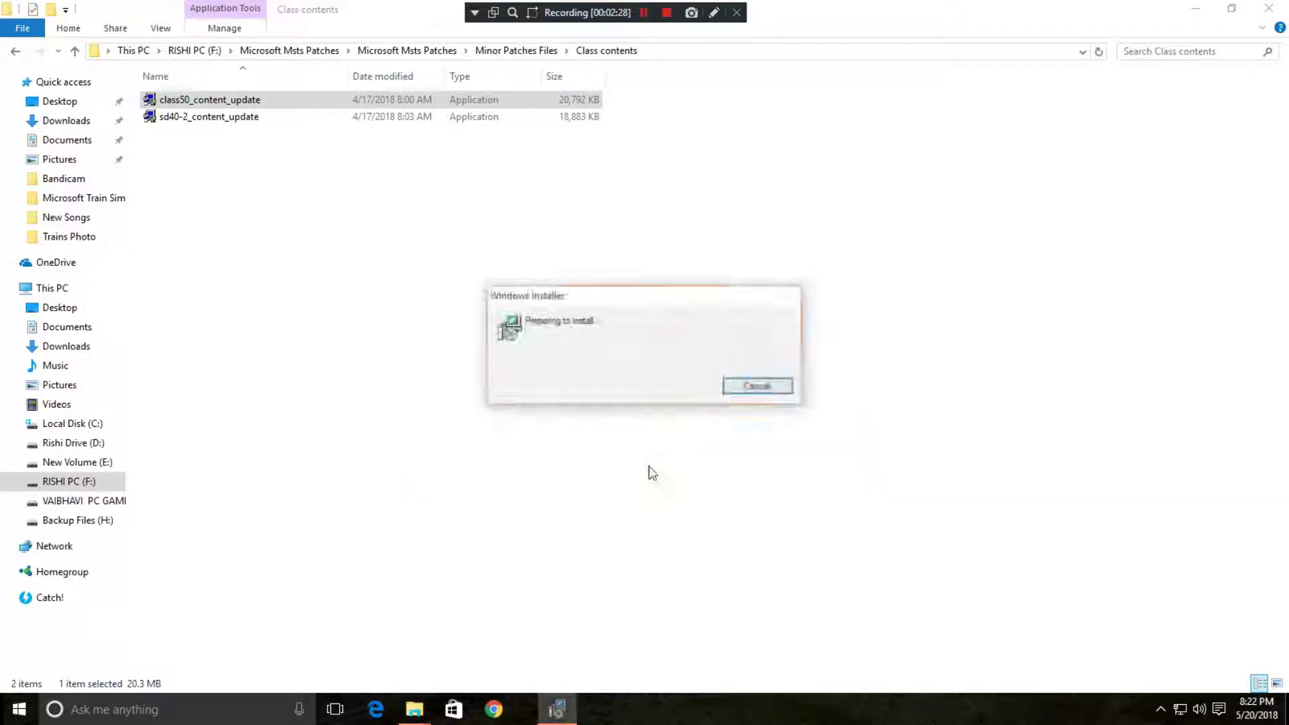
pyautogui.click(714, 482)
pyautogui.click(516, 426)
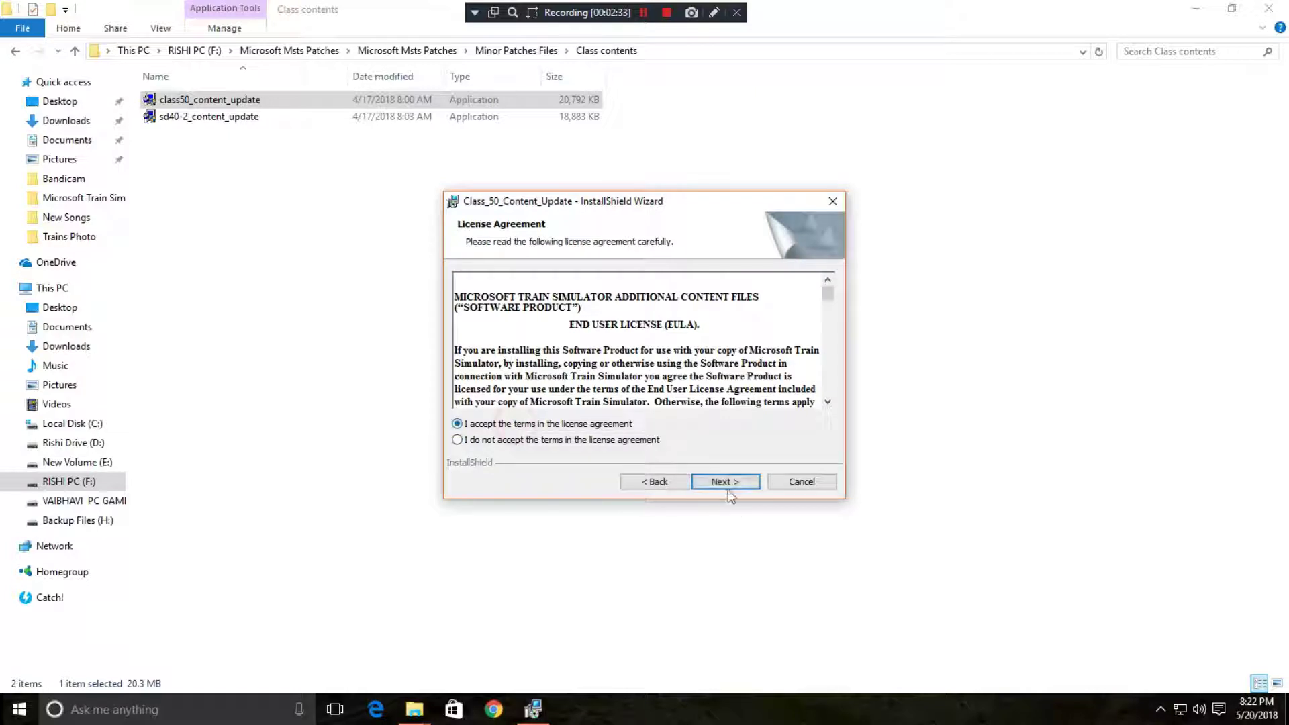
pyautogui.click(727, 482)
pyautogui.click(727, 482)
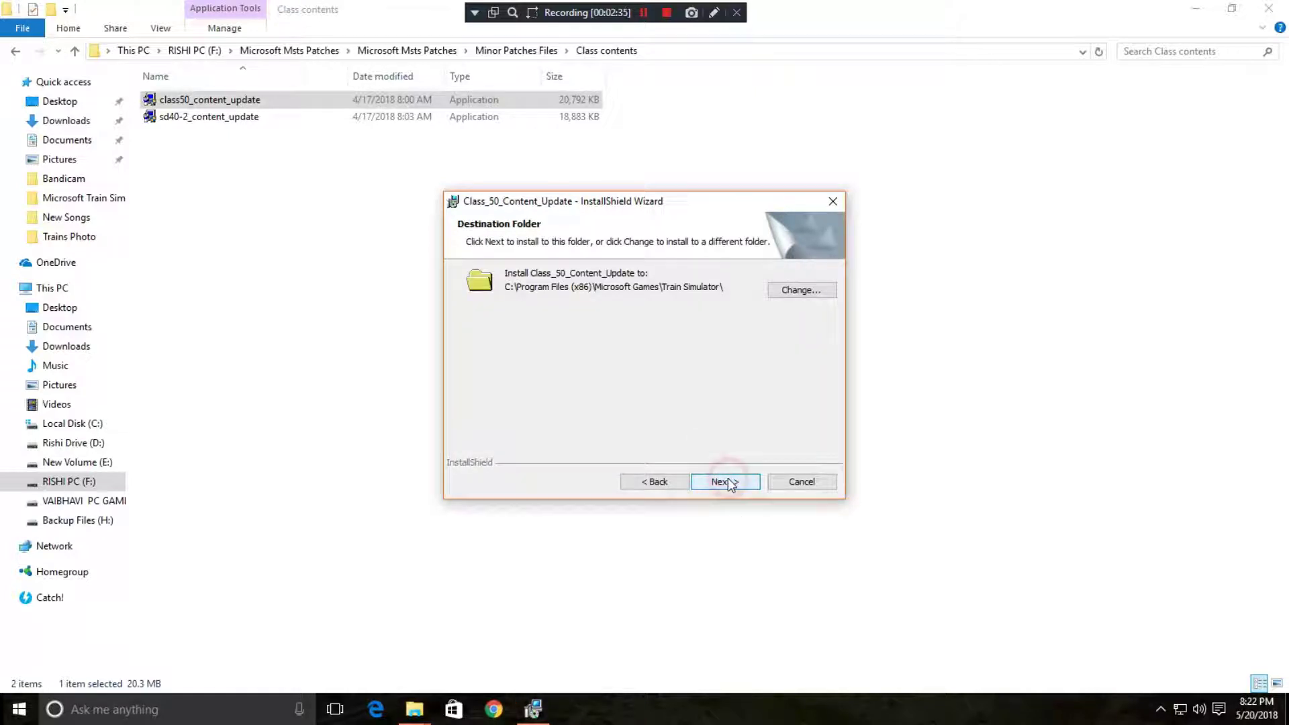
pyautogui.click(727, 482)
pyautogui.click(727, 482)
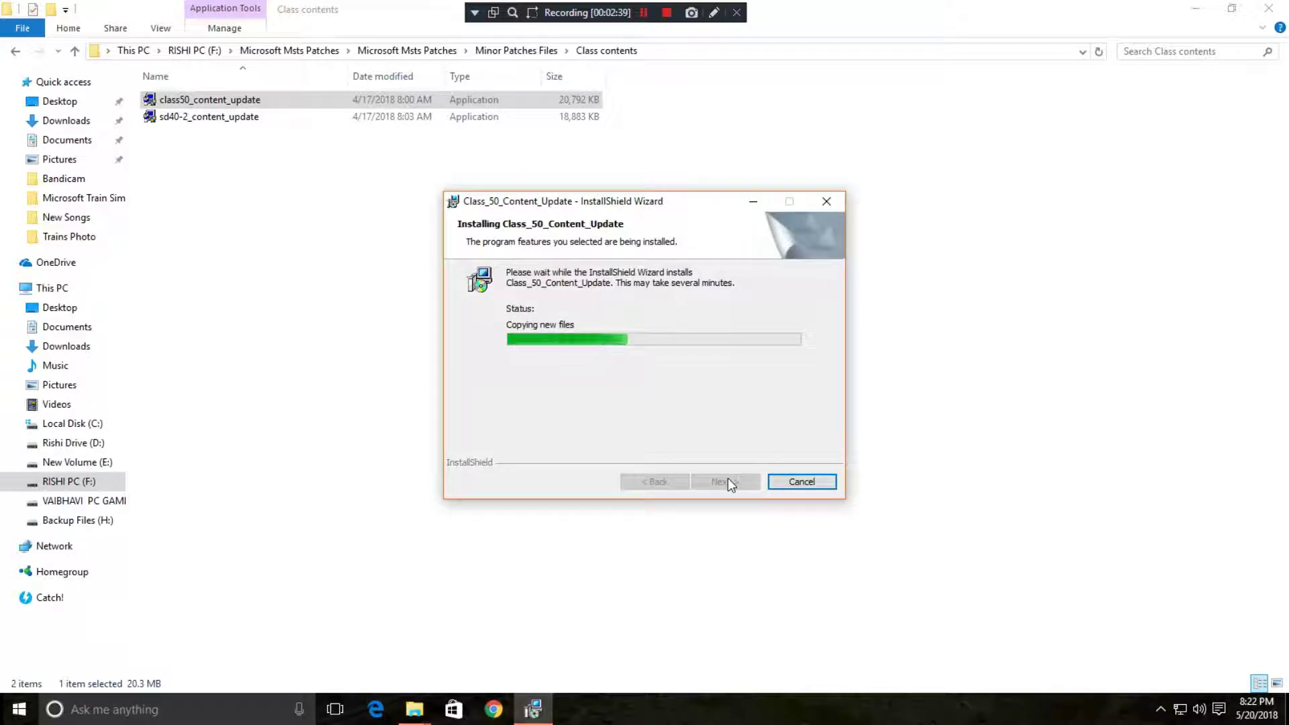
pyautogui.click(727, 482)
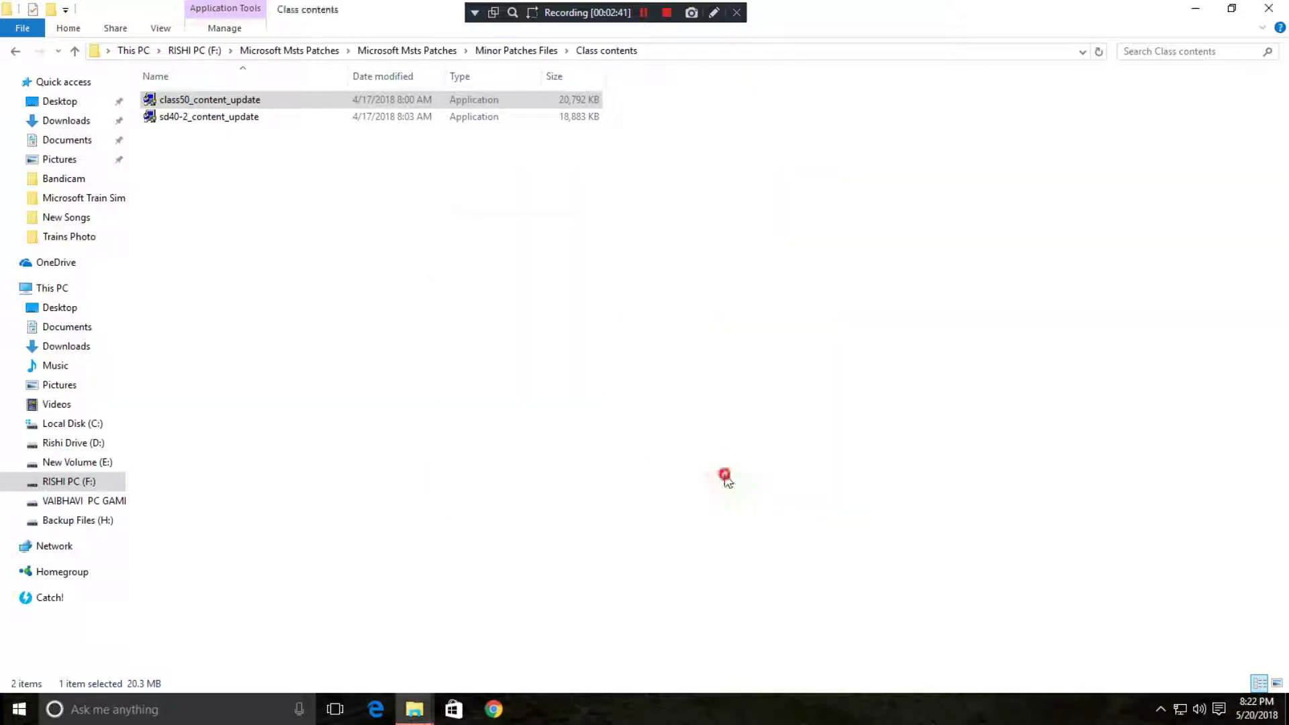
pyautogui.rightClick(497, 307)
# - Go back to Minor Patches Files and launch AW_GUI_newDriverAids_MSTS1_Setup
pyautogui.click(552, 369)
pyautogui.press('BackSpace')
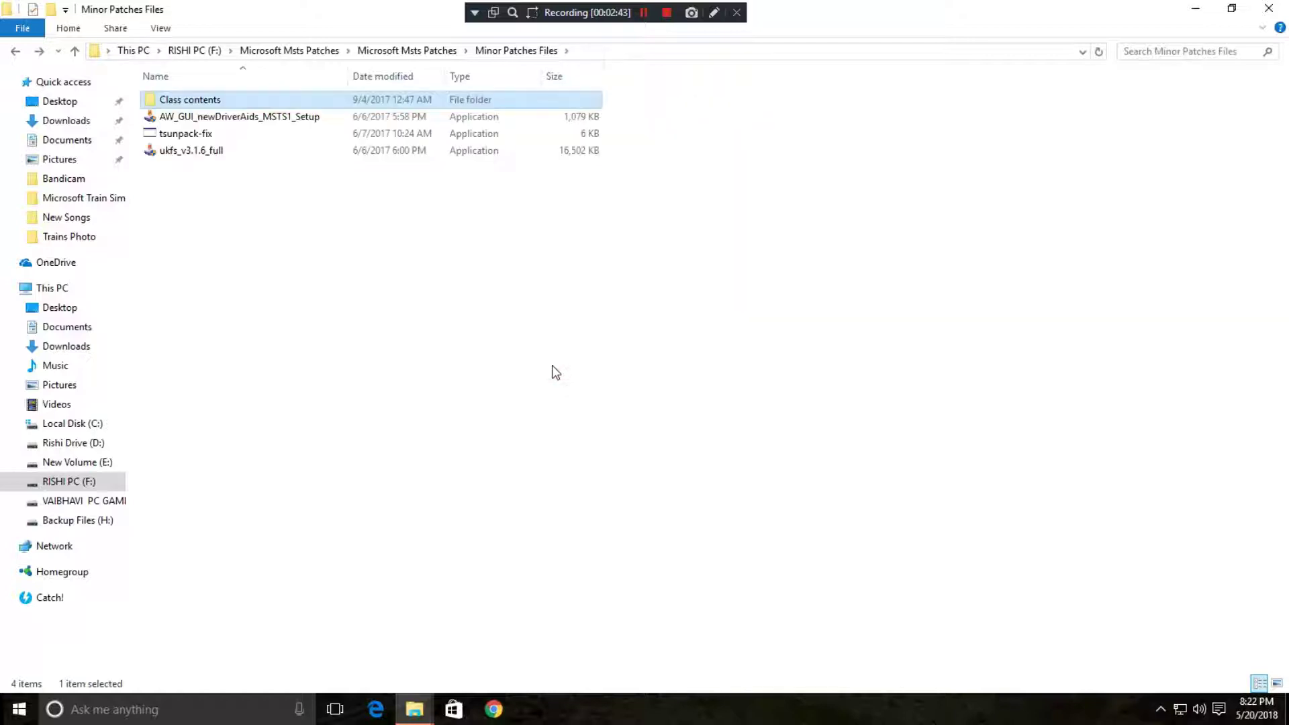
pyautogui.press('Down')
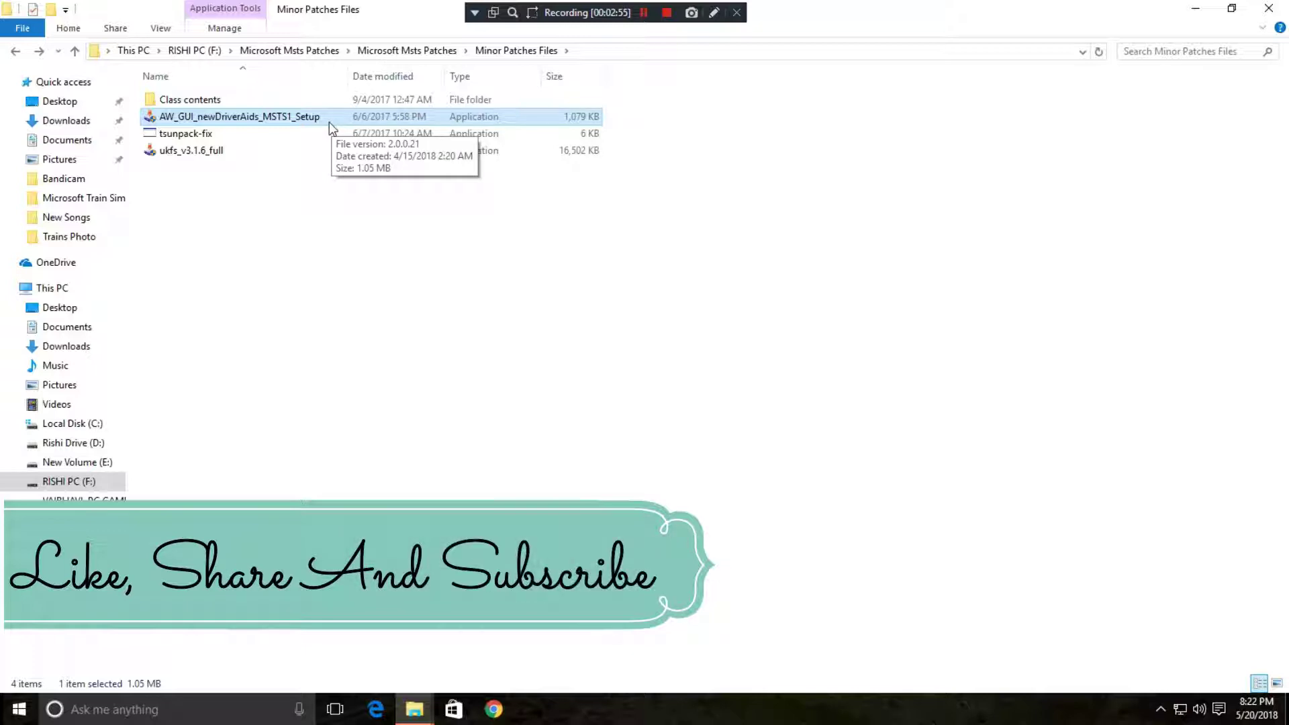
pyautogui.press('Return')
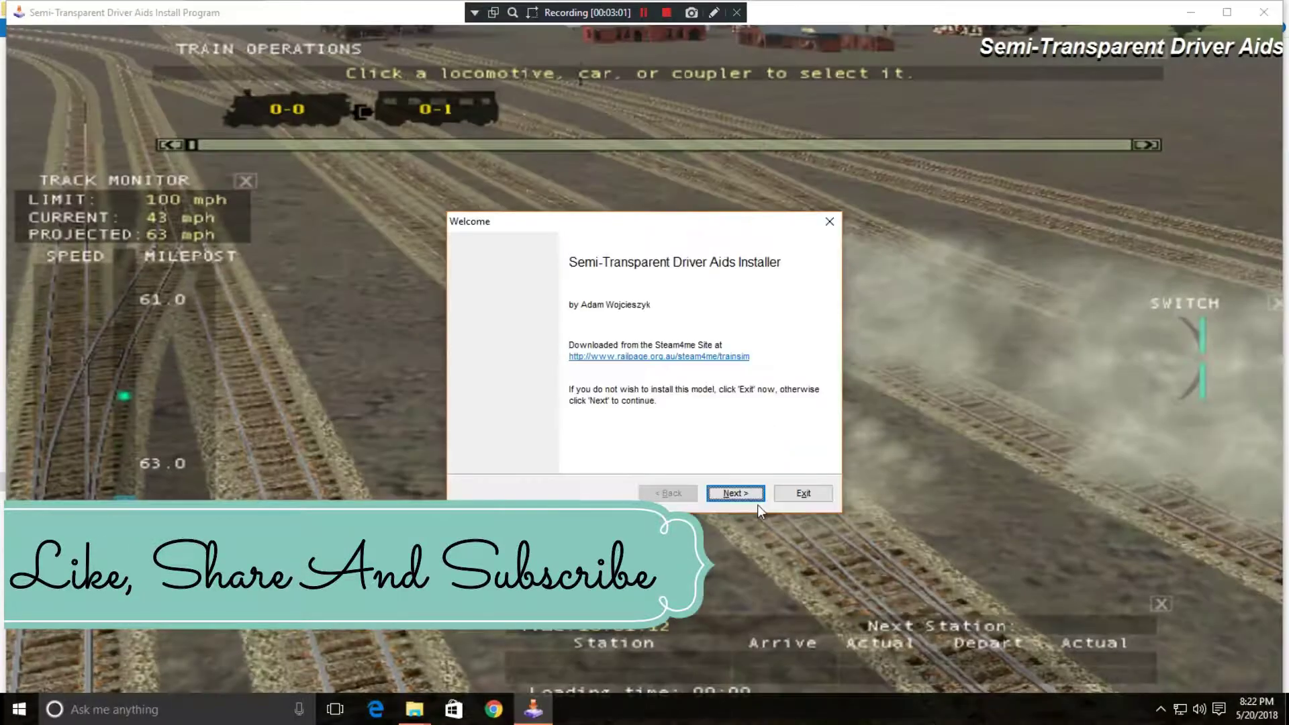
# - Install Semi-Transparent Driver Aids into the Train Simulator folder, dismiss the console, and exit
pyautogui.click(755, 498)
pyautogui.click(755, 498)
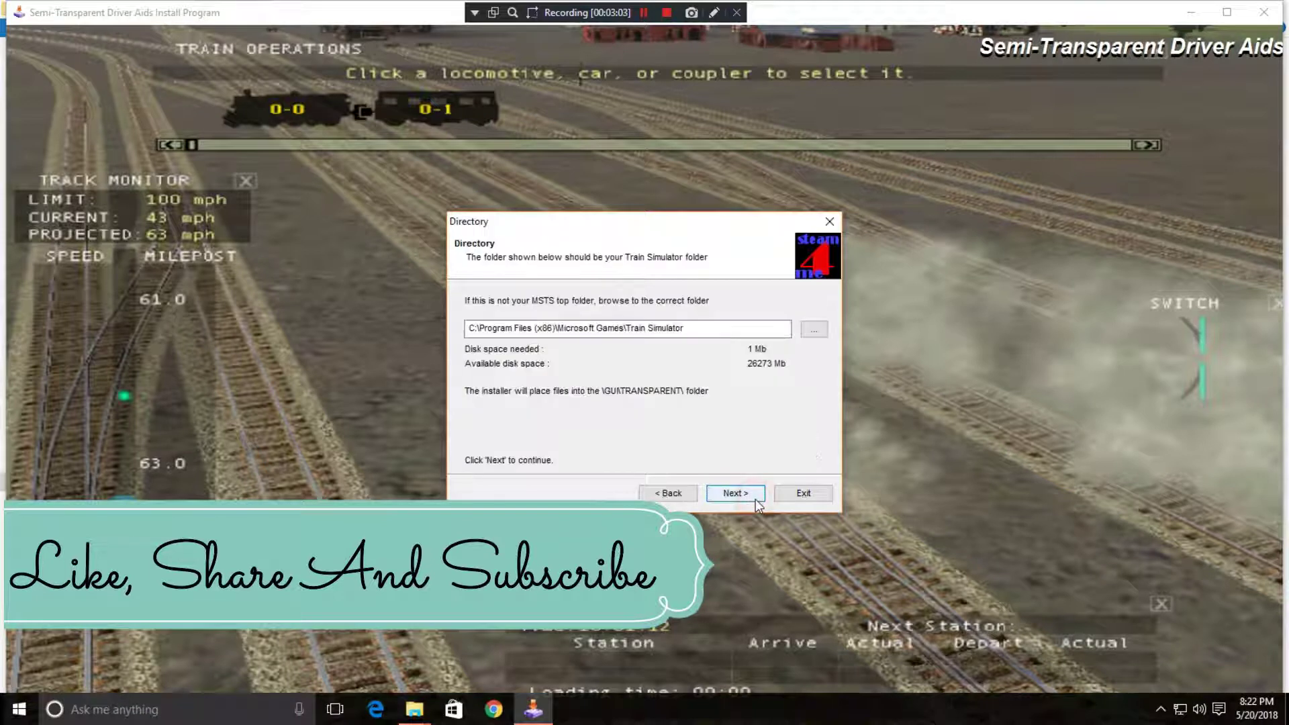
pyautogui.click(755, 495)
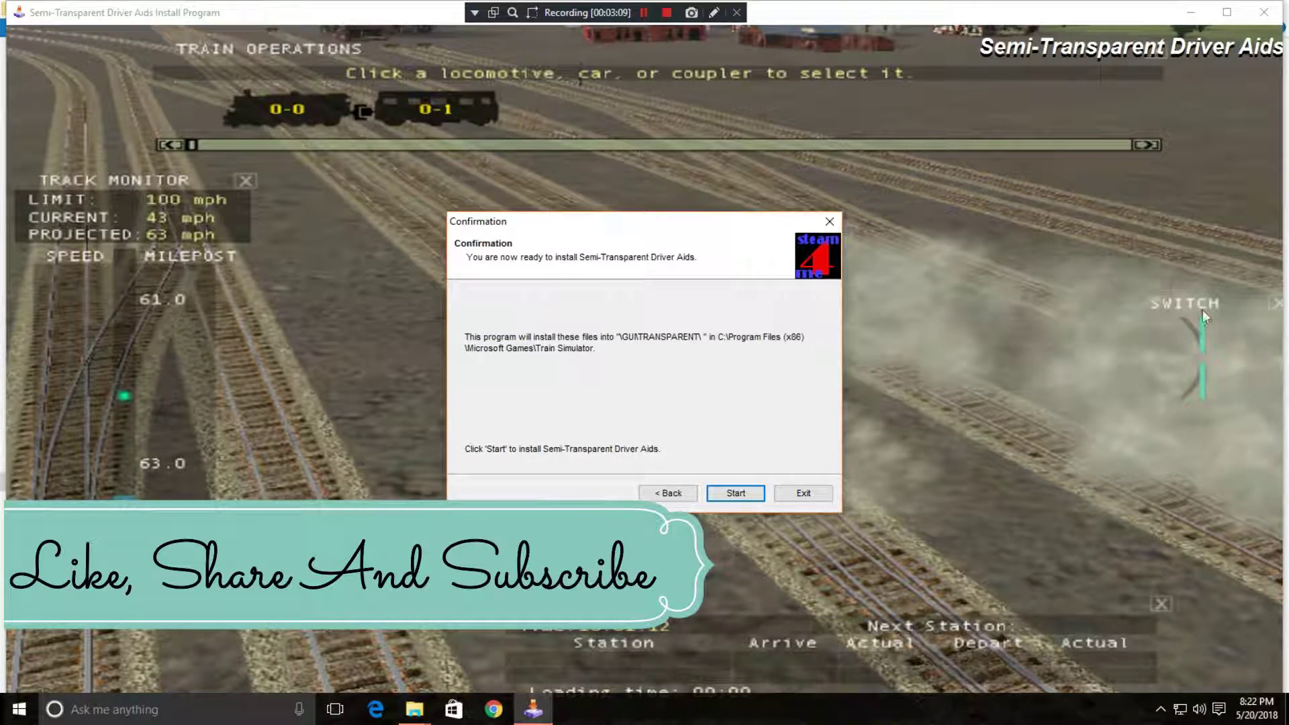
pyautogui.click(736, 494)
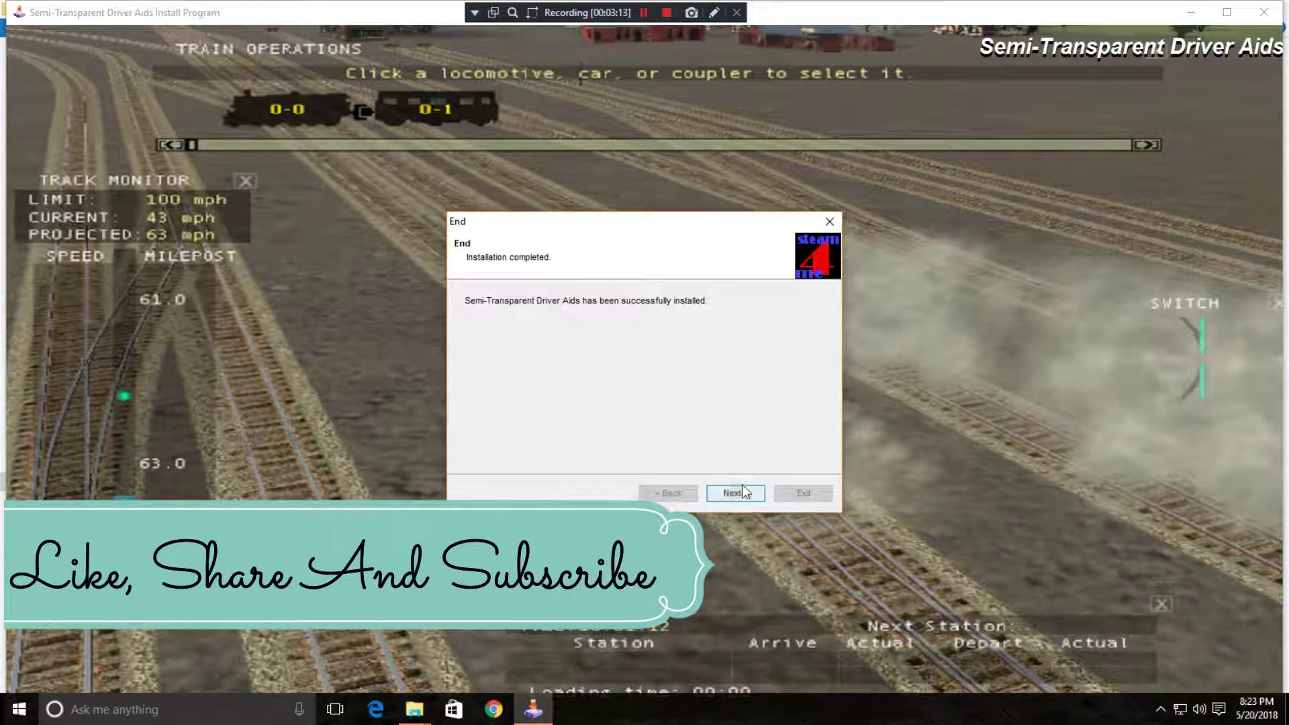
pyautogui.click(736, 493)
pyautogui.press('Return')
pyautogui.click(736, 493)
pyautogui.click(804, 493)
# - Run tsunpack-fix as administrator and acknowledge the 'Registry Bug was fixed' message
pyautogui.rightClick(481, 325)
pyautogui.click(532, 385)
pyautogui.click(185, 136)
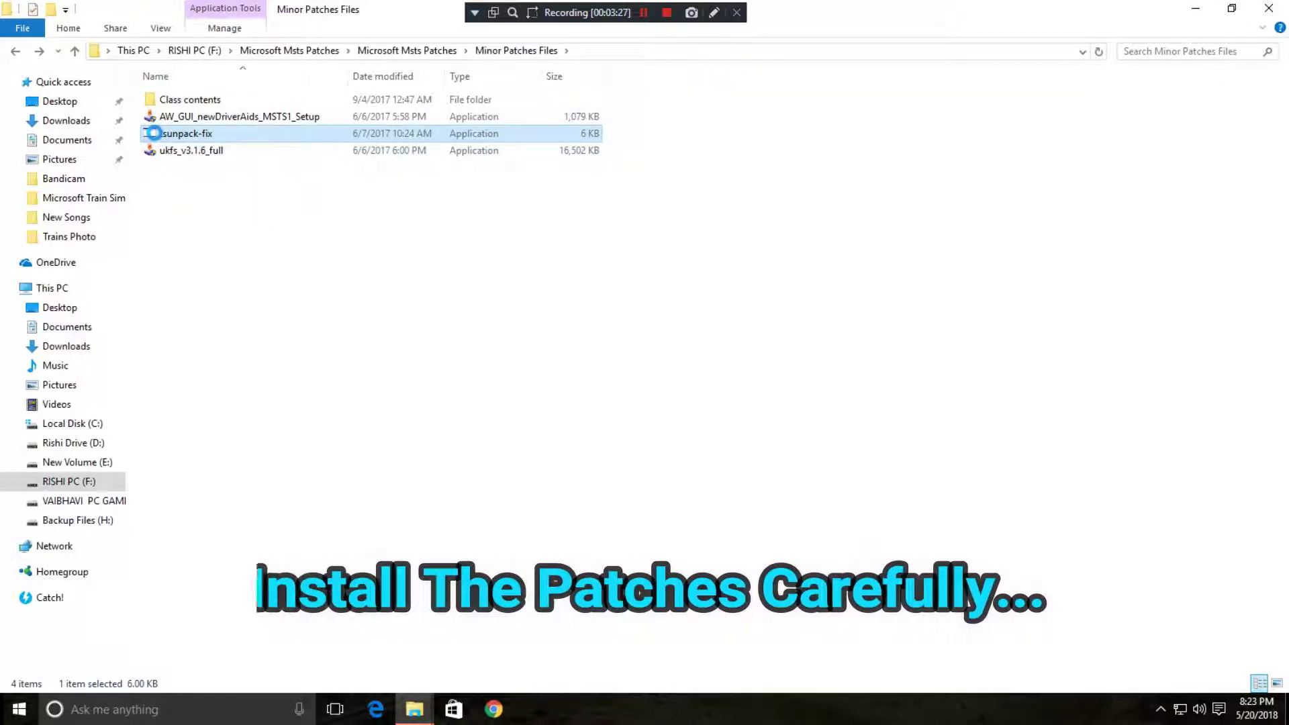
pyautogui.rightClick(156, 138)
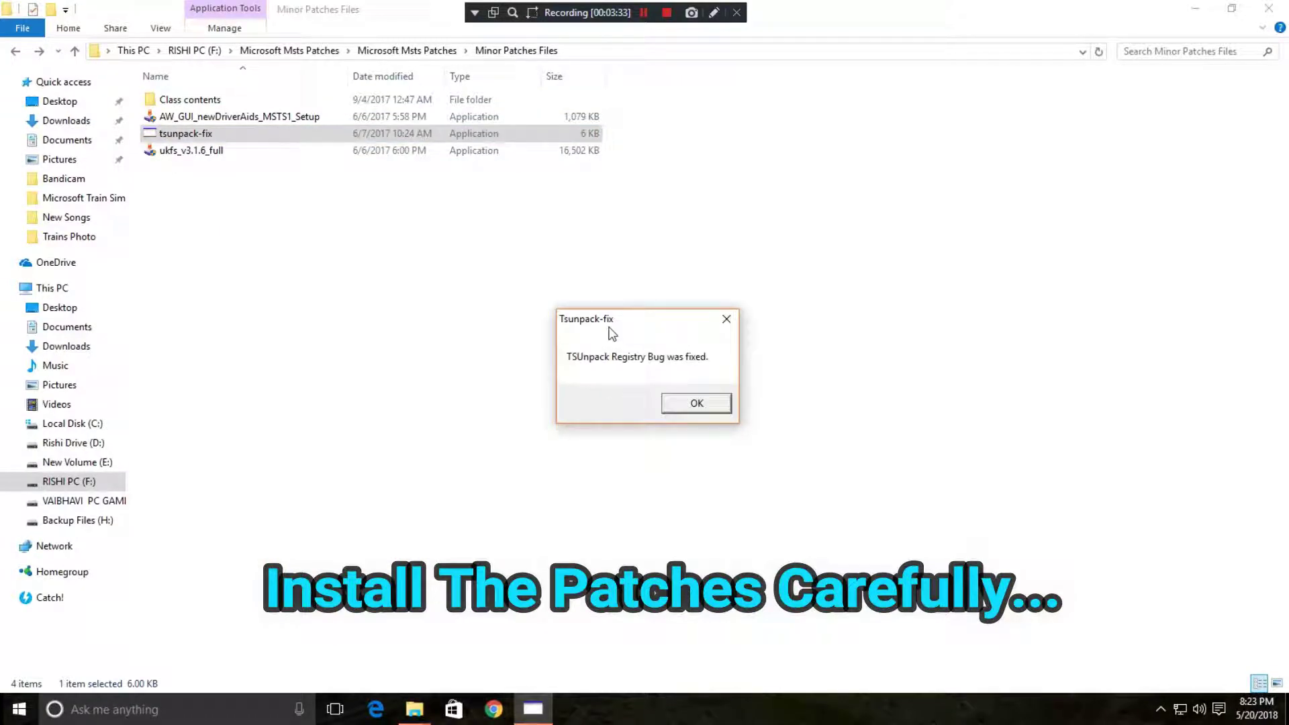
pyautogui.moveTo(608, 330); pyautogui.dragTo(578, 314)
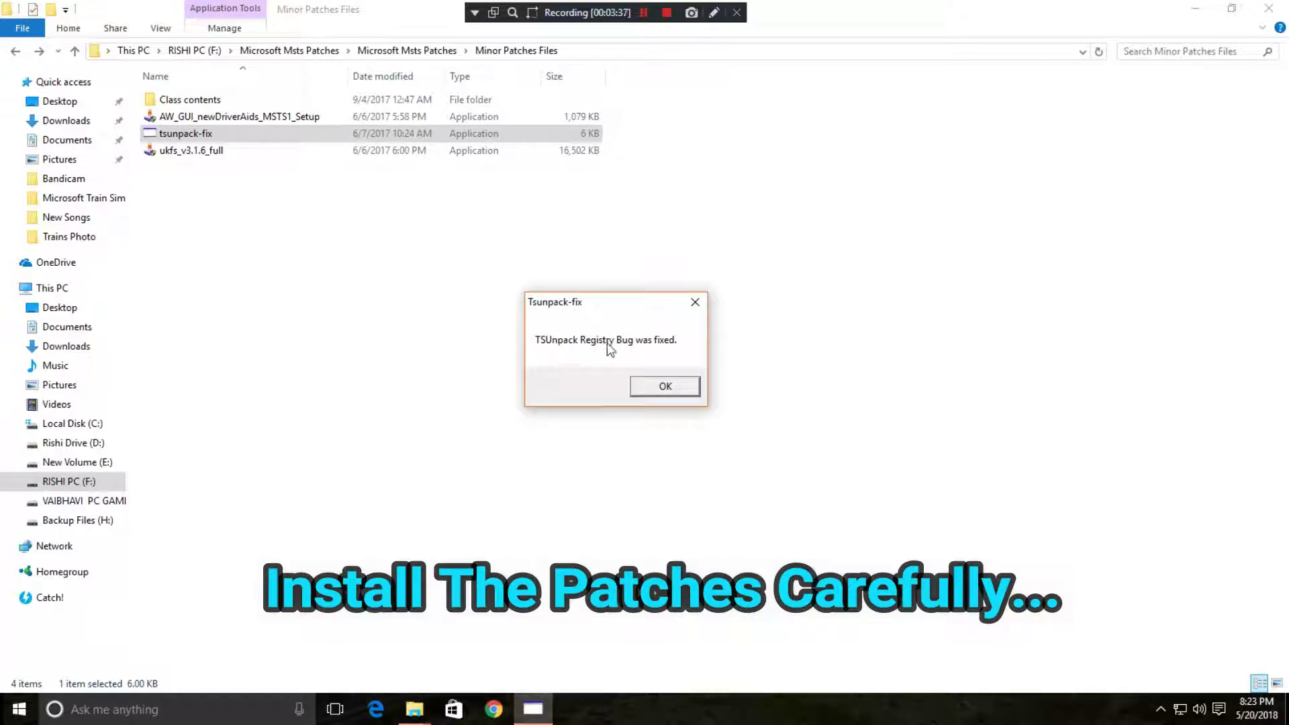
pyautogui.click(659, 388)
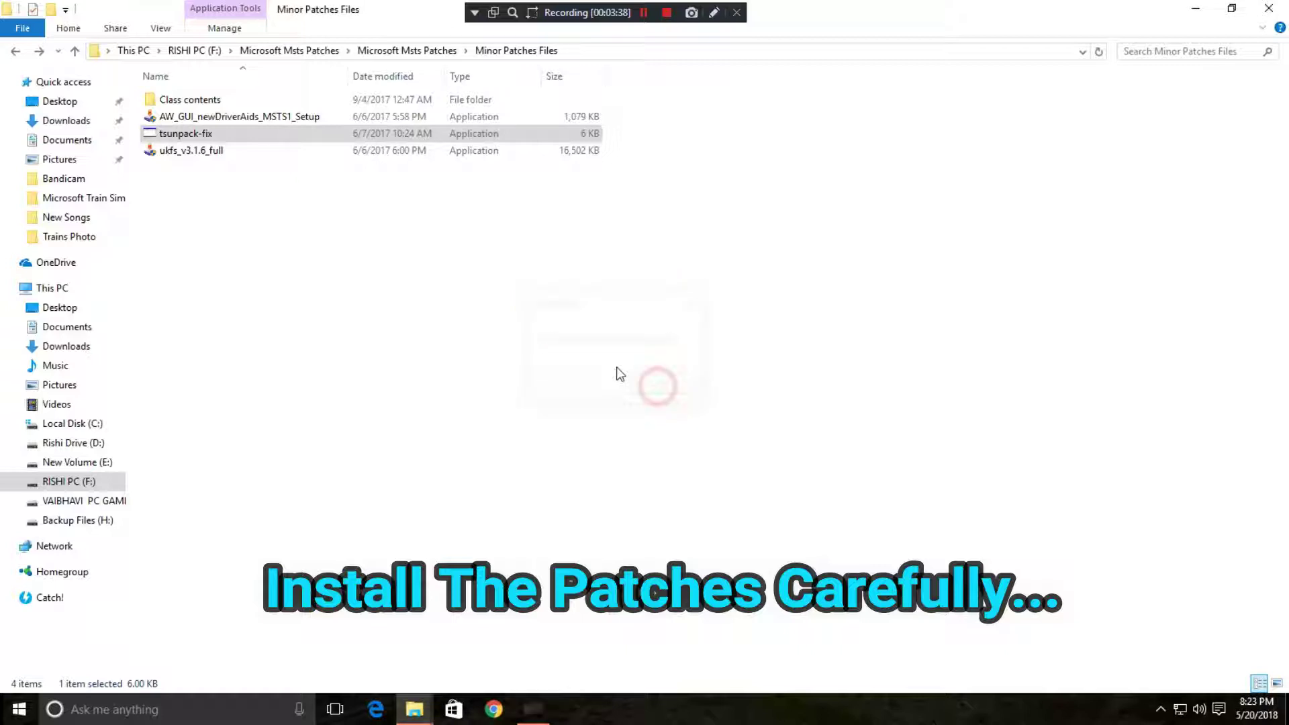
pyautogui.rightClick(529, 316)
pyautogui.click(547, 384)
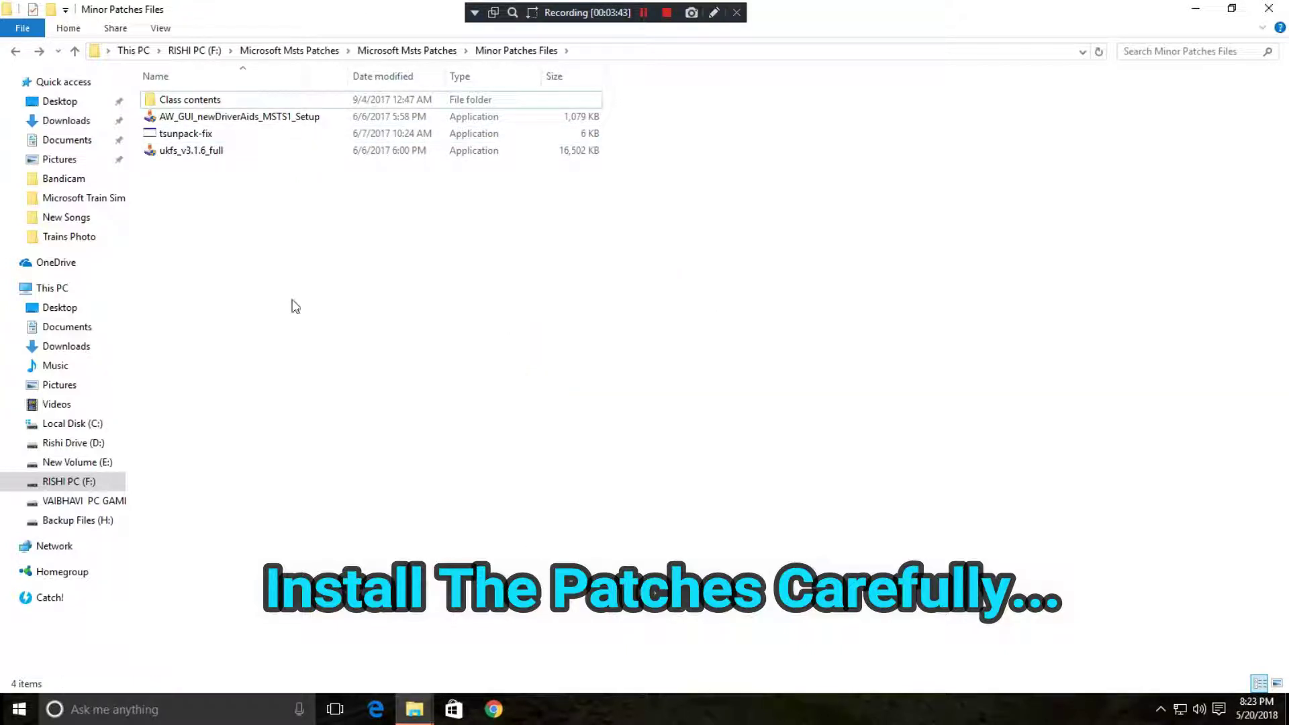
# - Launch ukfs_v3.1.6_full and start copying the track files with the default pages
pyautogui.click(265, 135)
pyautogui.click(196, 153)
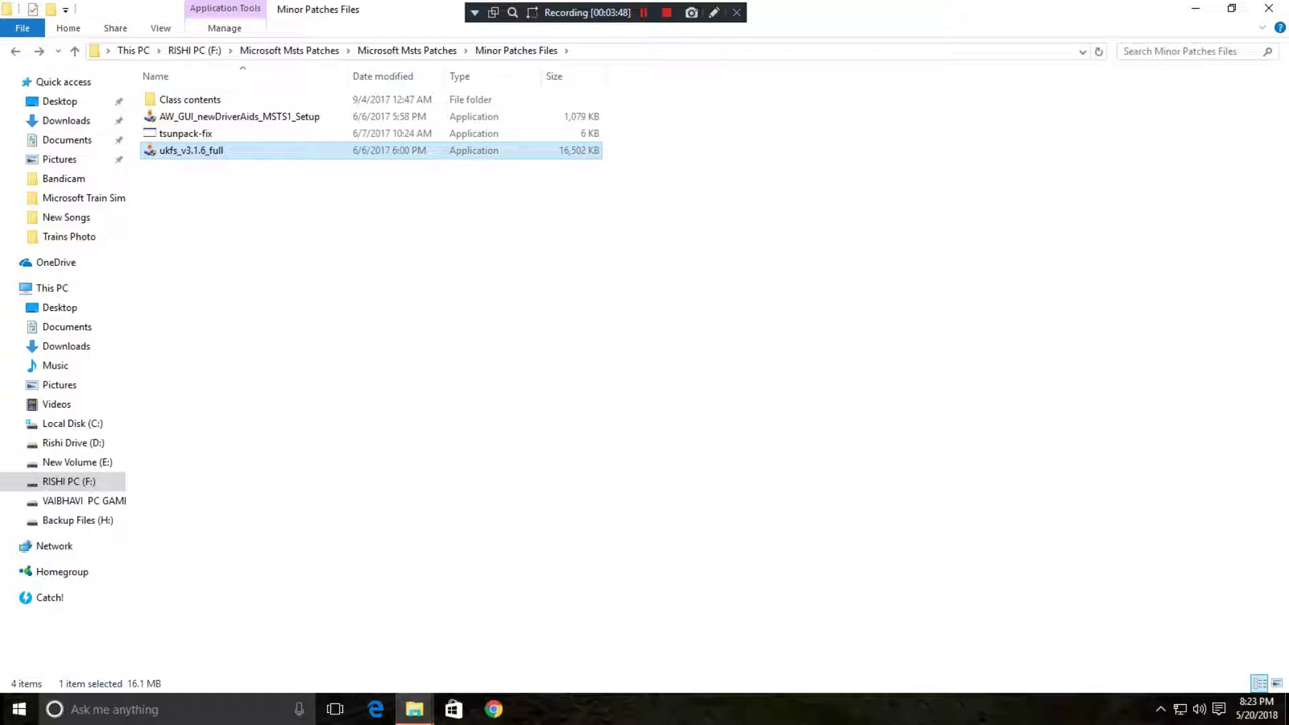
pyautogui.doubleClick(195, 150)
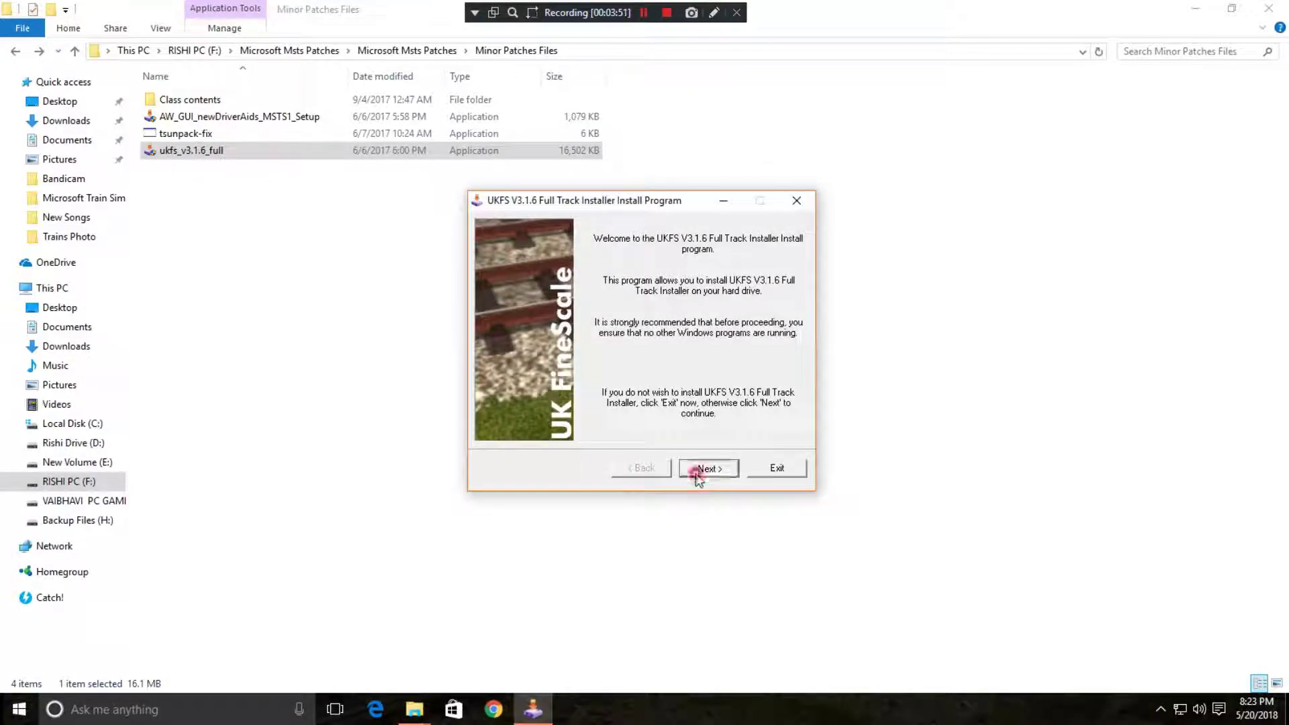
pyautogui.click(694, 475)
pyautogui.click(696, 473)
pyautogui.click(695, 473)
pyautogui.click(695, 473)
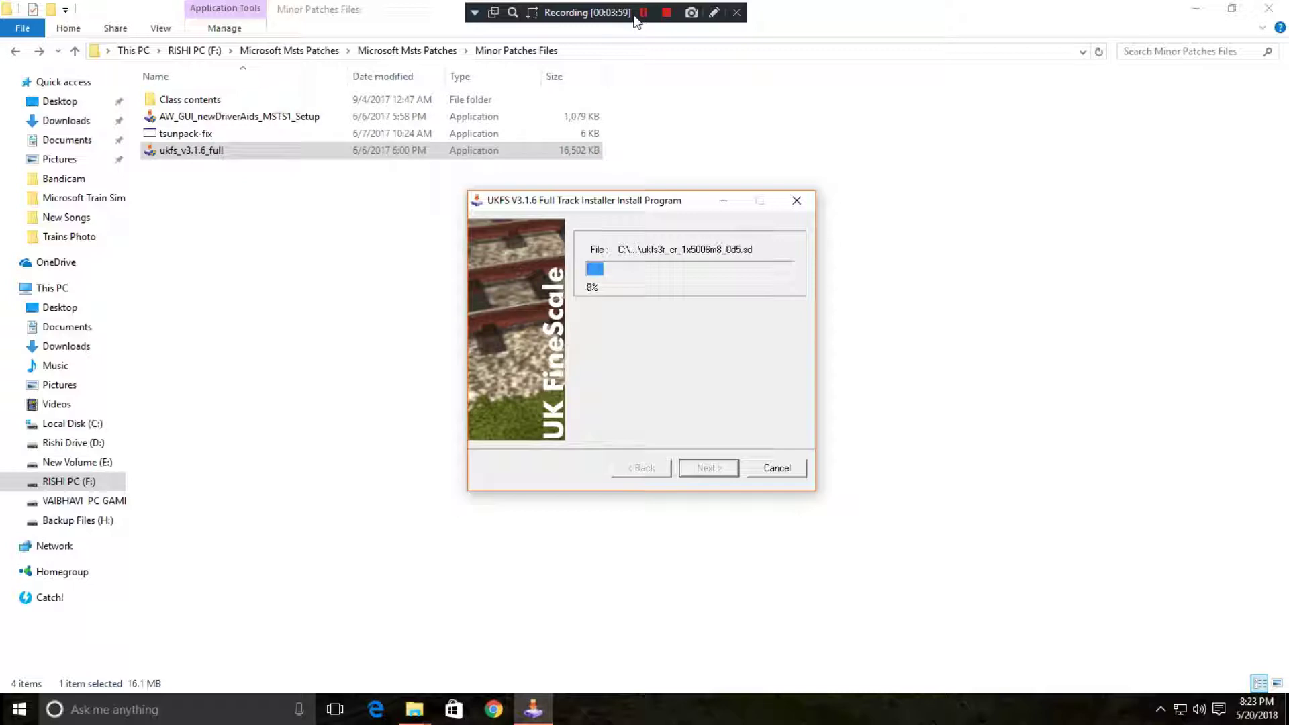
# - Move the UKFS installer window aside, then exit after the success page
pyautogui.click(605, 196)
pyautogui.moveTo(606, 197); pyautogui.dragTo(538, 228)
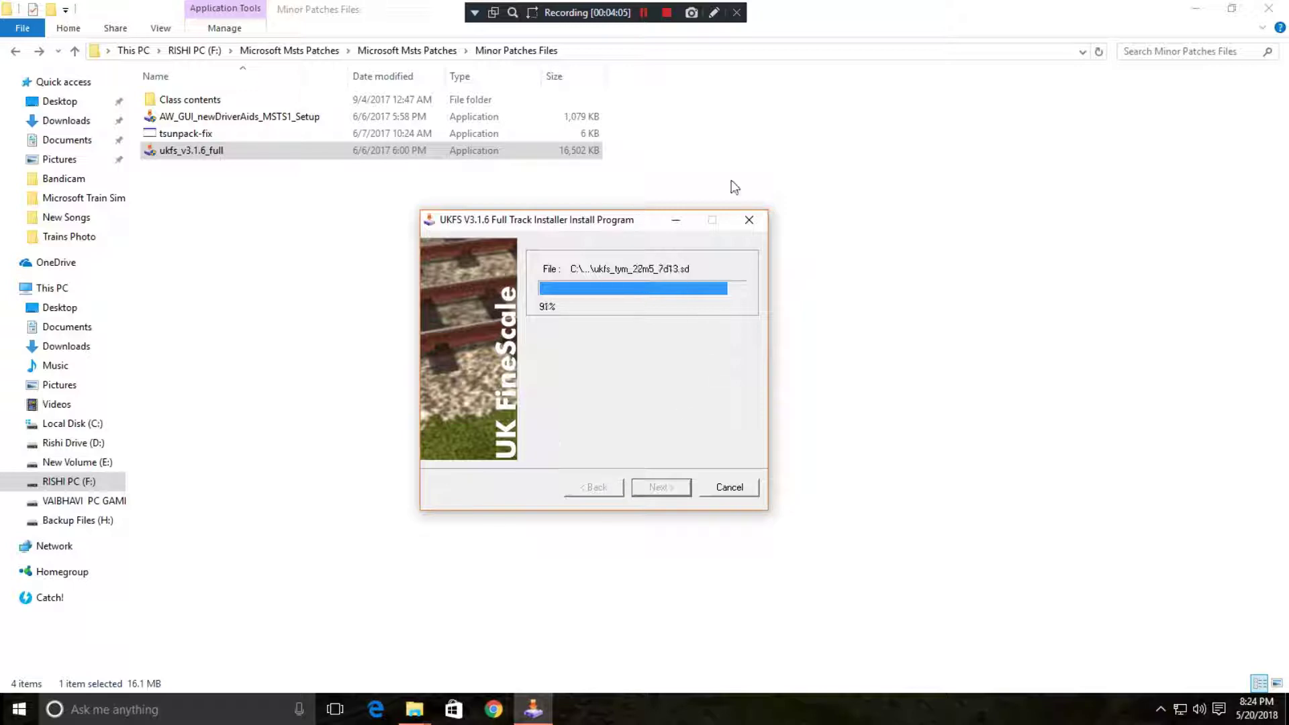
pyautogui.moveTo(600, 226); pyautogui.dragTo(607, 230)
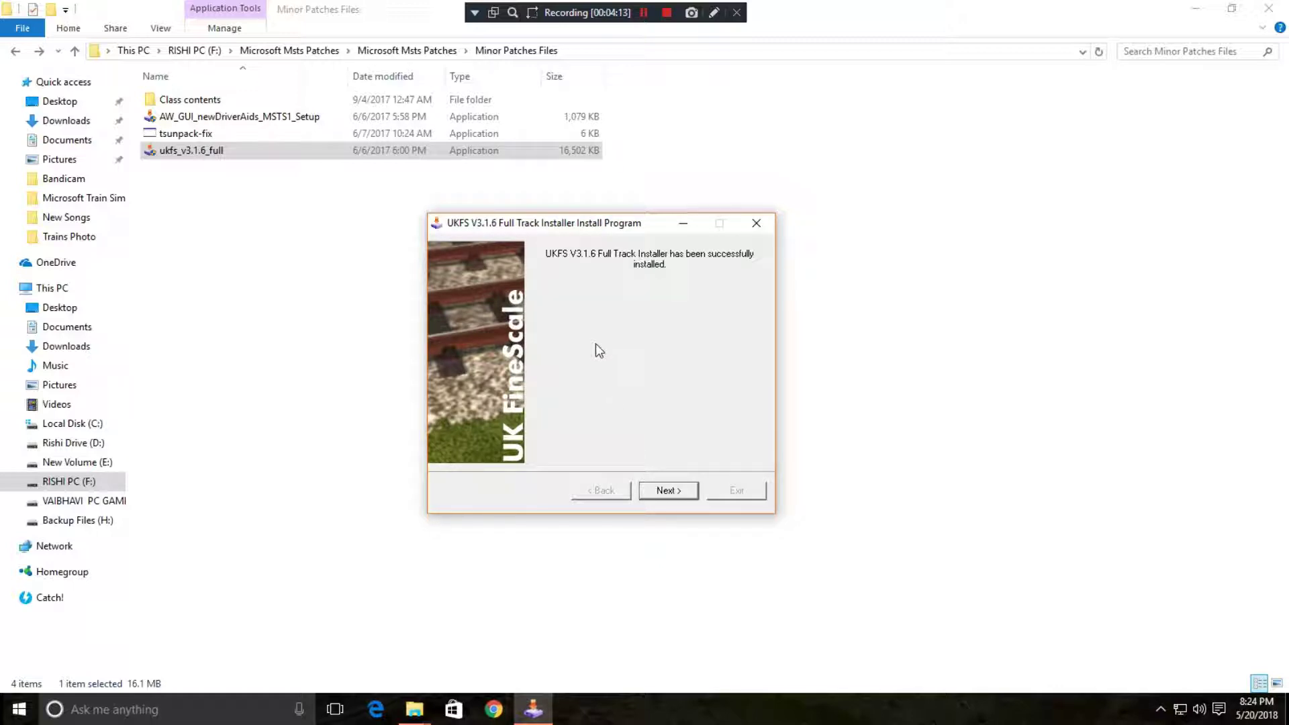
pyautogui.click(669, 491)
pyautogui.click(736, 490)
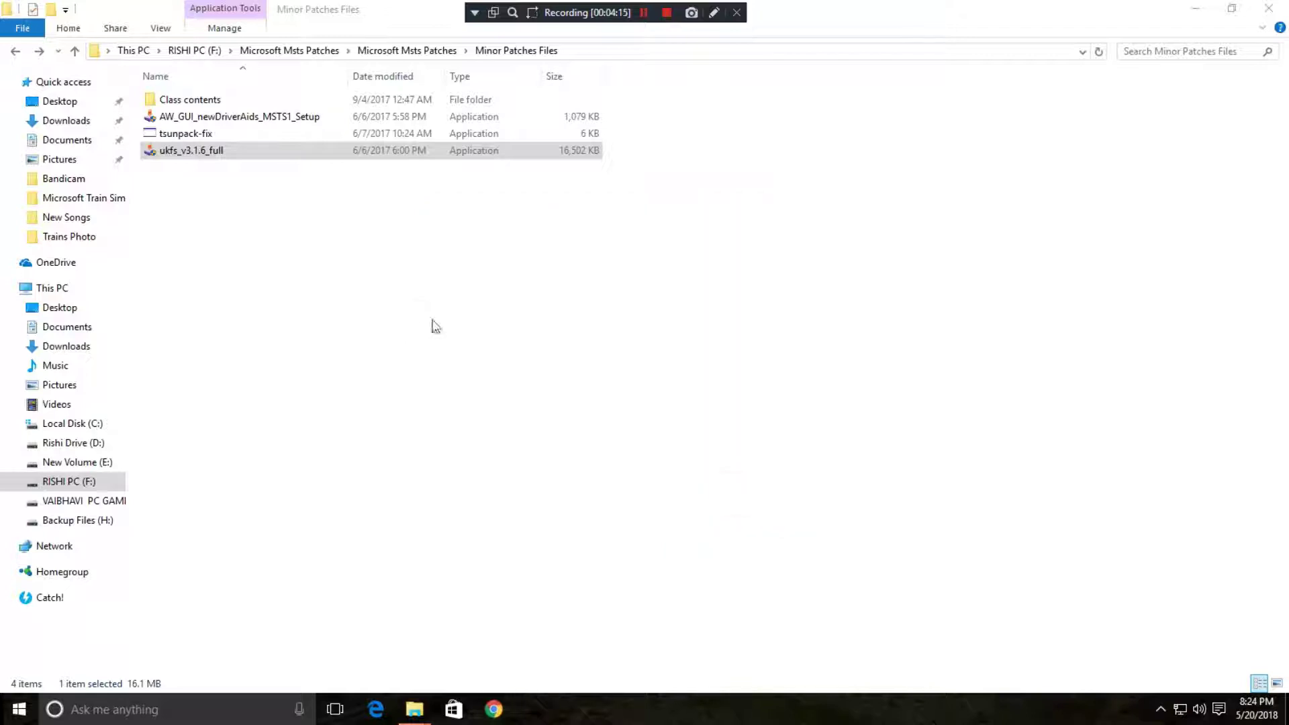
# - Open the Rar Files folder and permanently delete the old tsection folder
pyautogui.rightClick(420, 313)
pyautogui.click(466, 375)
pyautogui.press('BackSpace')
pyautogui.press('Down')
pyautogui.press('Return')
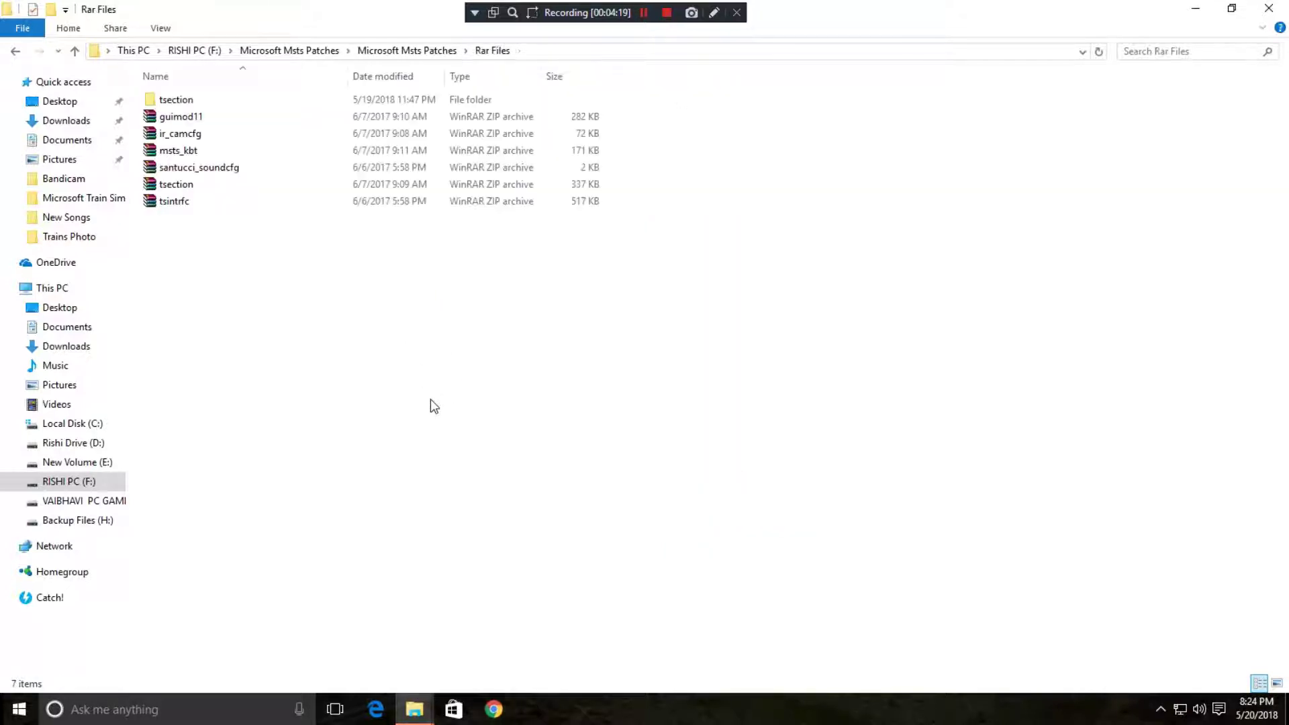
pyautogui.click(195, 100)
pyautogui.hotkey('shift', 'Delete')
pyautogui.press('Return')
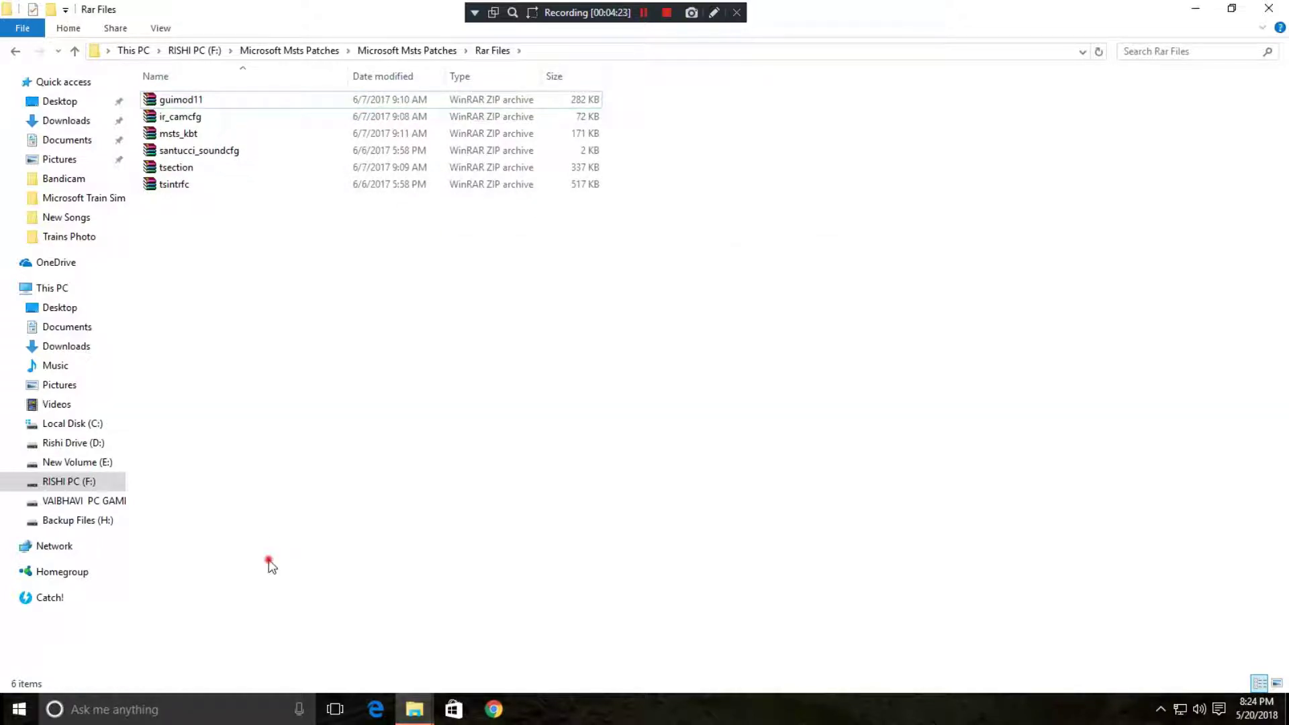
# - Extract all six Rar Files archives, each into its own folder
pyautogui.moveTo(270, 566); pyautogui.dragTo(430, 74)
pyautogui.rightClick(367, 183)
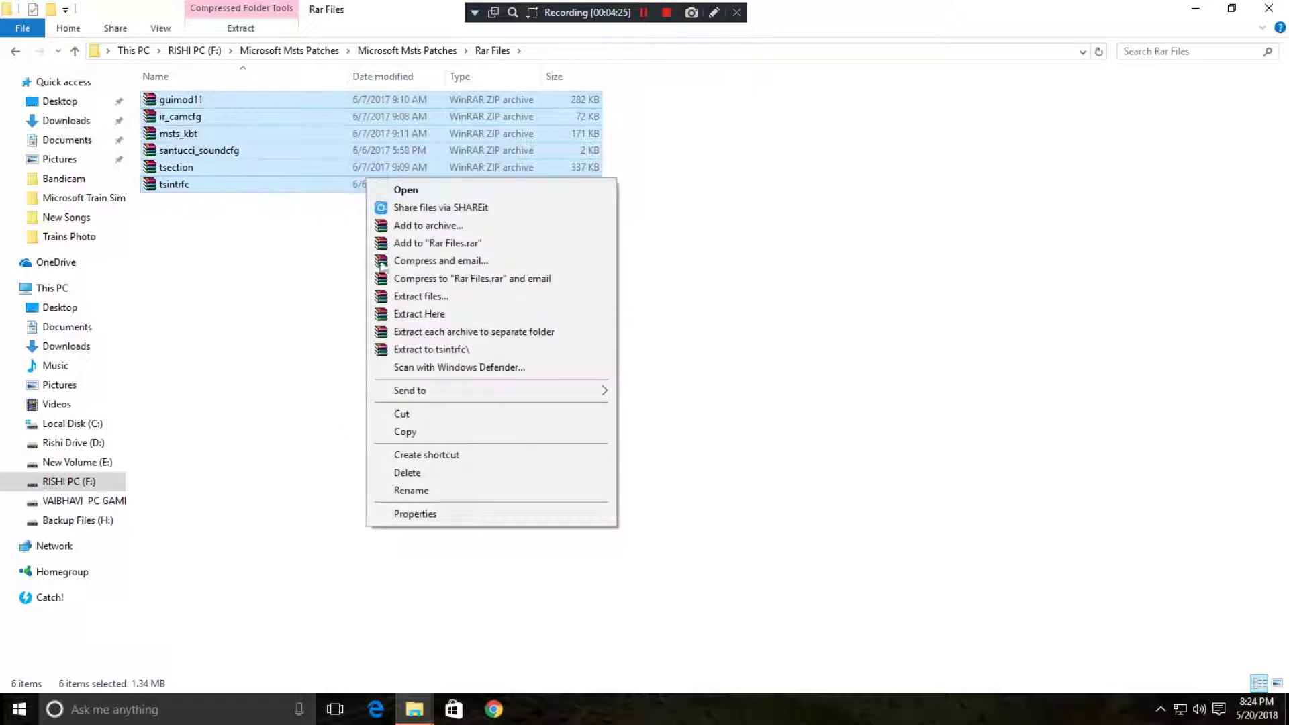
pyautogui.click(380, 333)
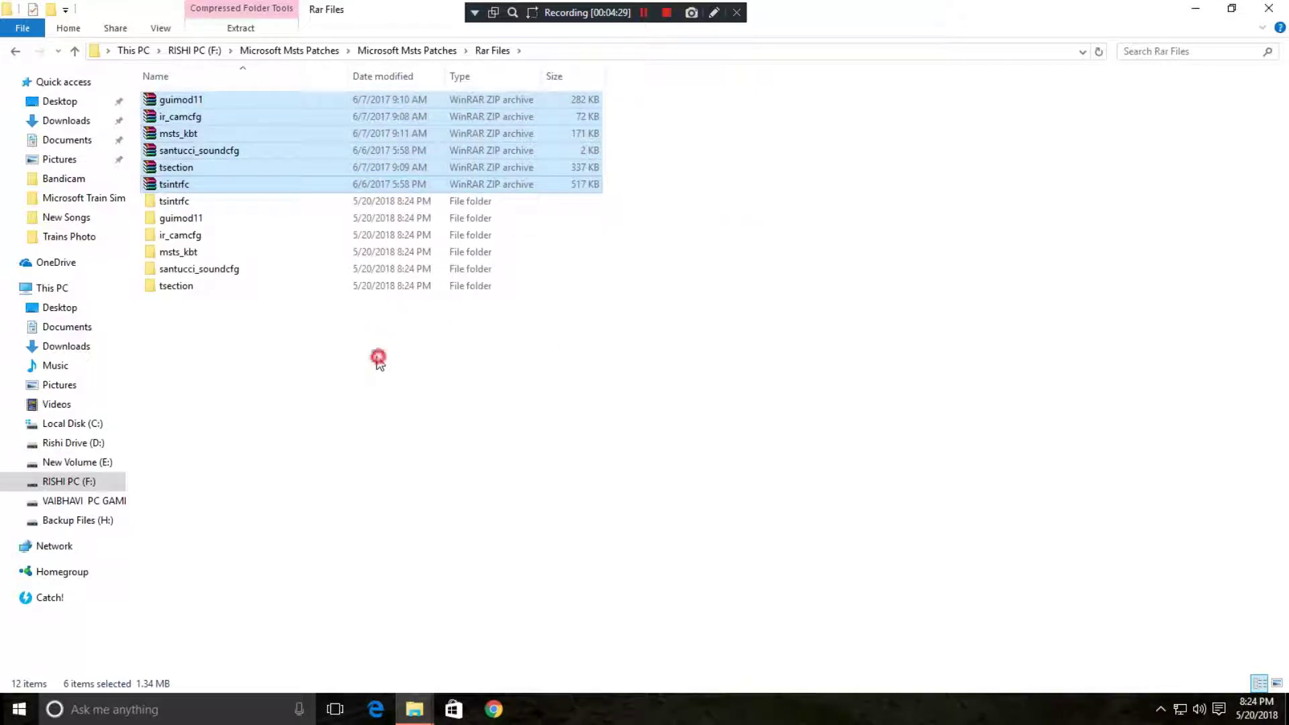
pyautogui.click(377, 356)
pyautogui.rightClick(820, 218)
pyautogui.click(866, 279)
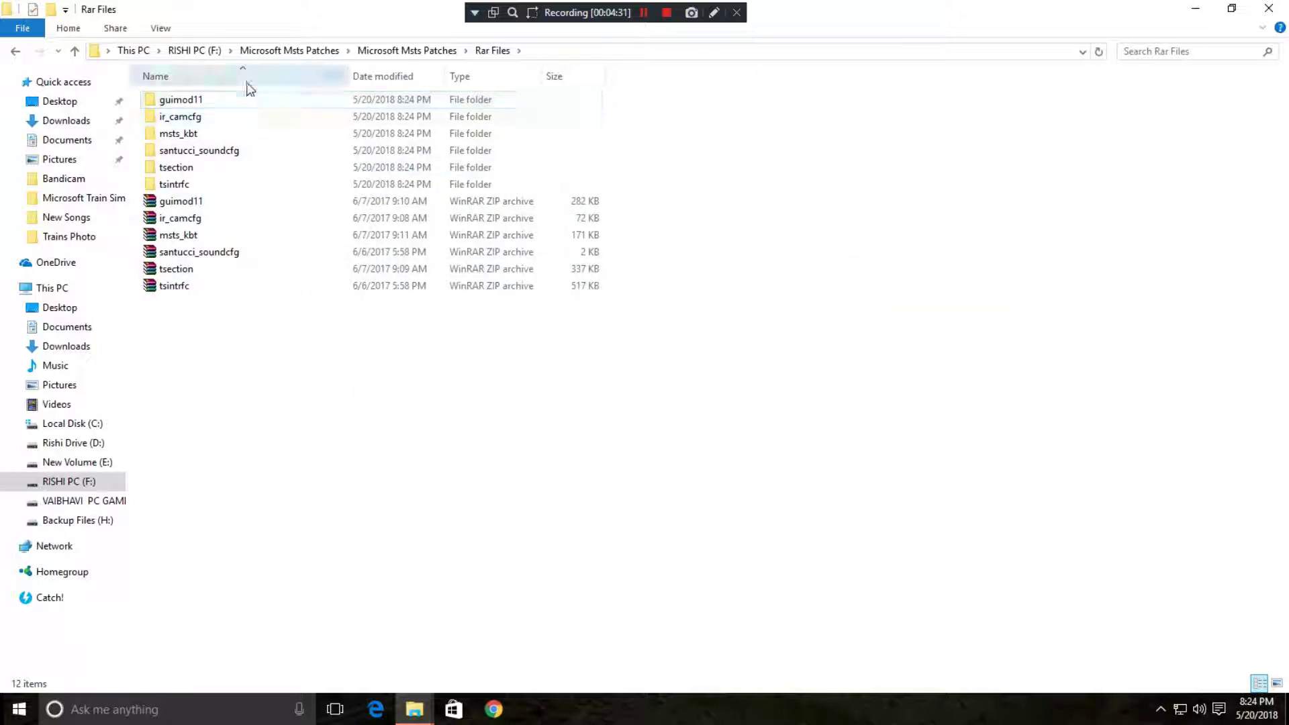
# - Inside guimod11, extract Driver Aid Mod v1.01 to a Driver Aid Mod v1.01 folder
pyautogui.doubleClick(227, 104)
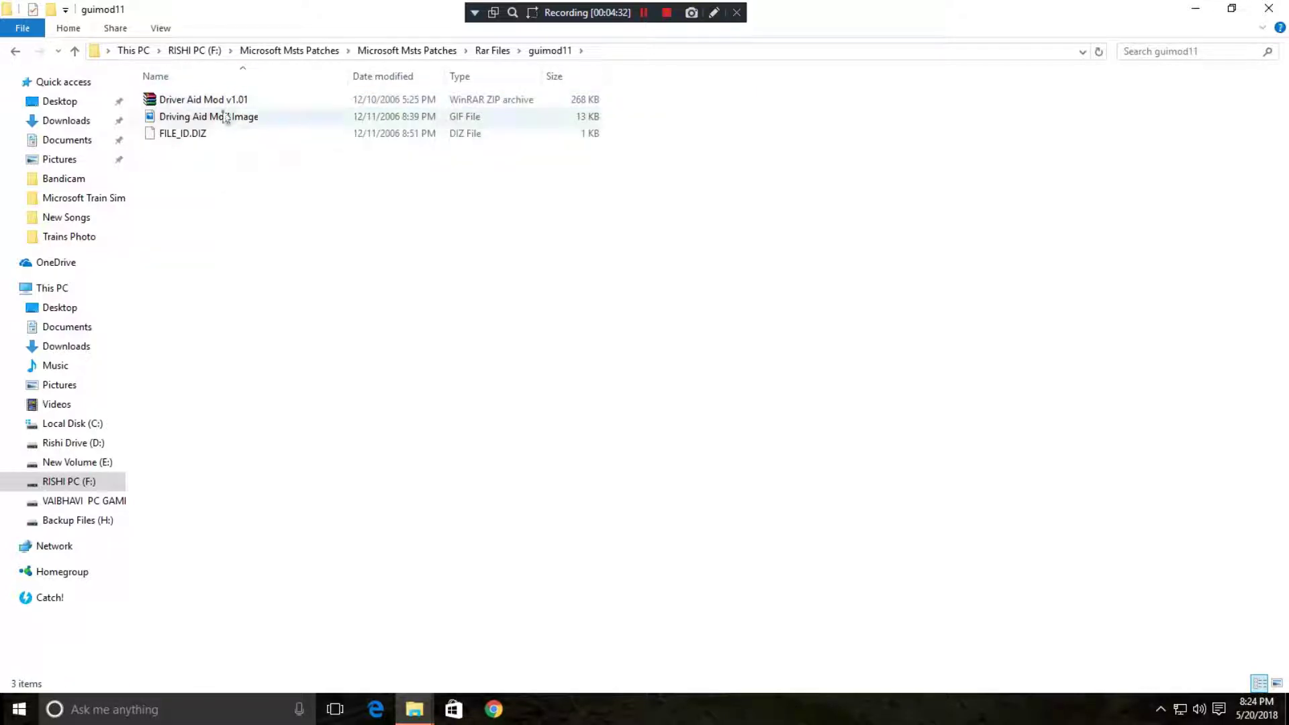
pyautogui.click(218, 106)
pyautogui.rightClick(224, 110)
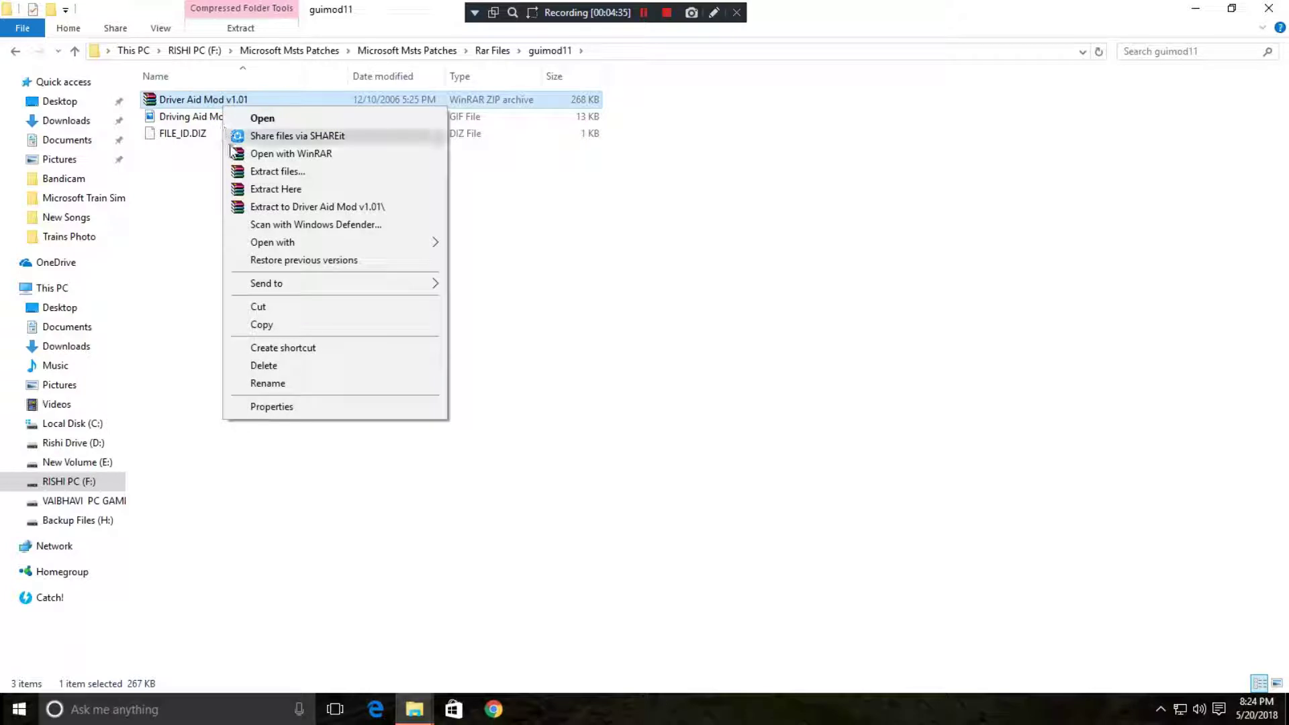
pyautogui.click(247, 214)
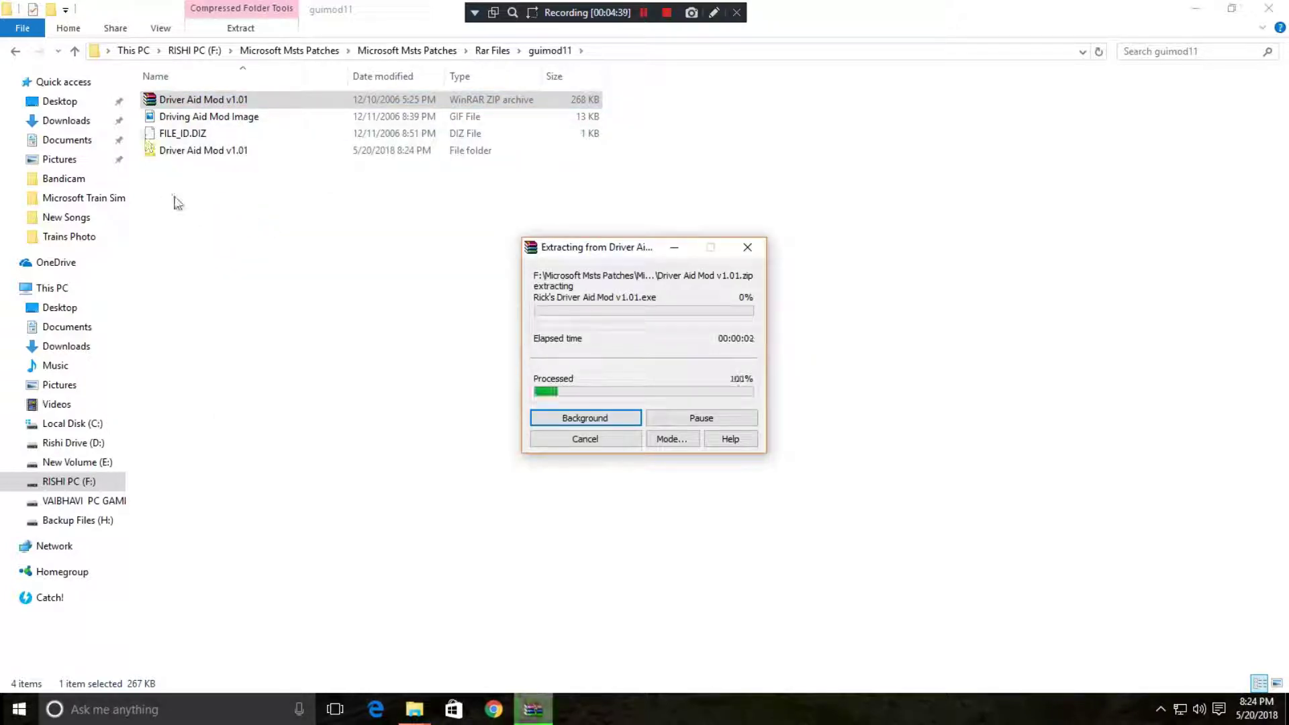
# - Install Rick's Driver Aid Mod v1.01 into the Train Simulator GUI folder, accepting the licence
pyautogui.doubleClick(190, 153)
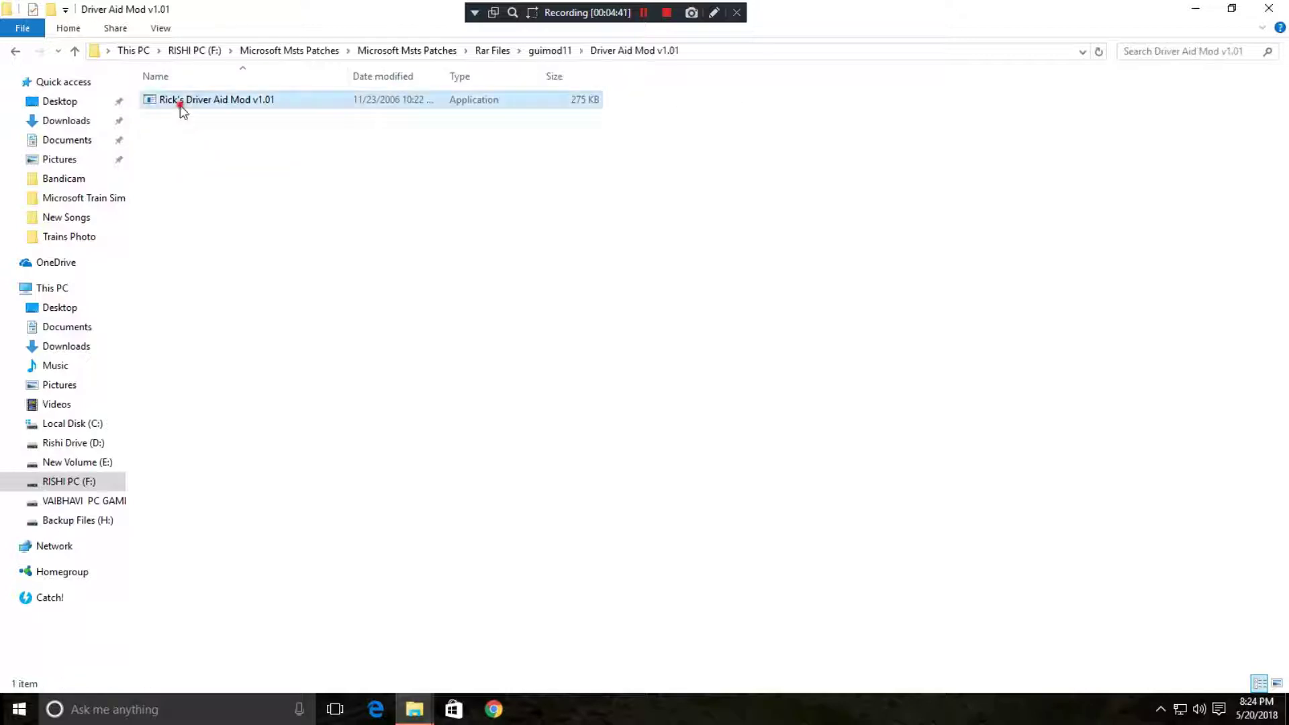
pyautogui.doubleClick(173, 101)
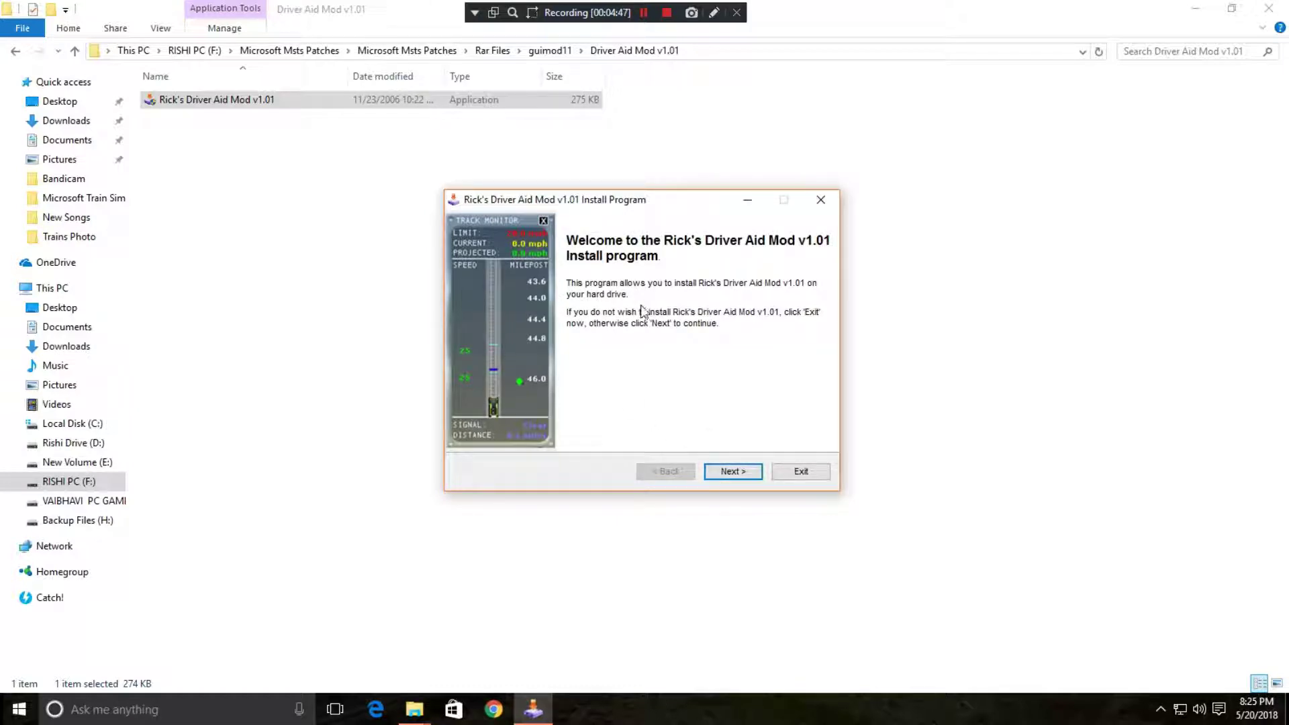
pyautogui.click(741, 477)
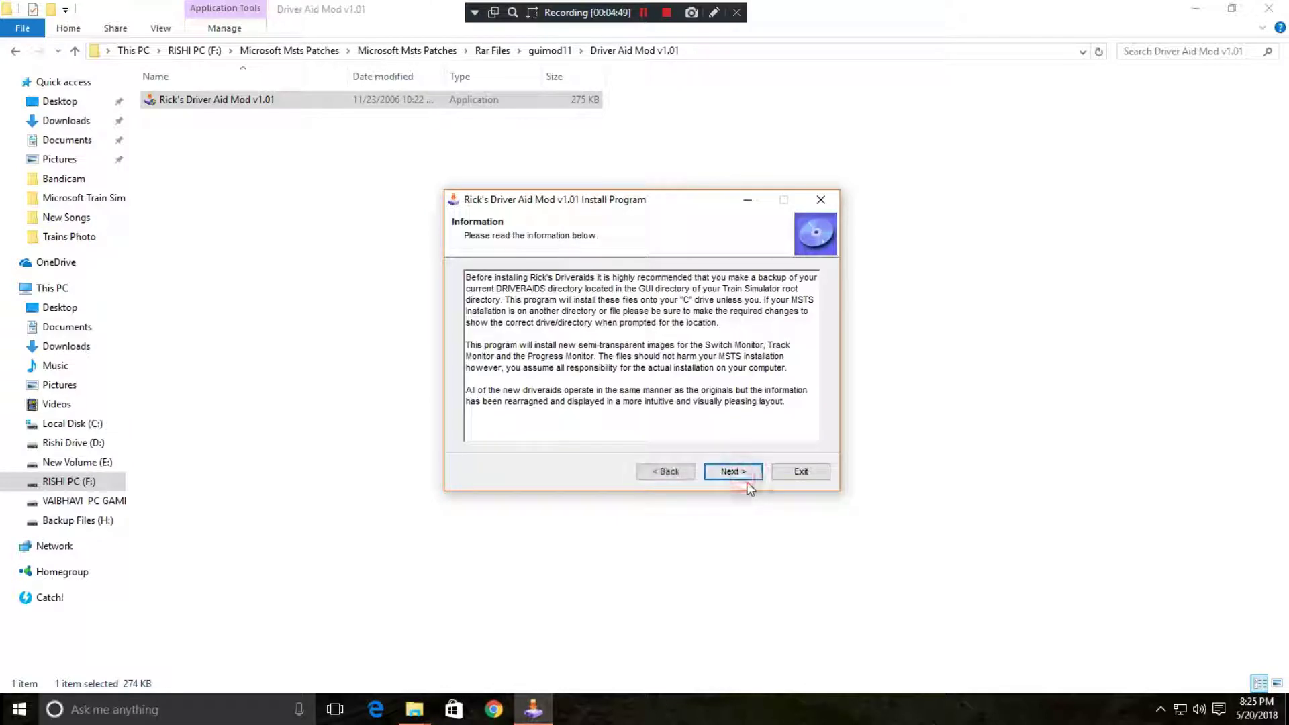
pyautogui.click(745, 479)
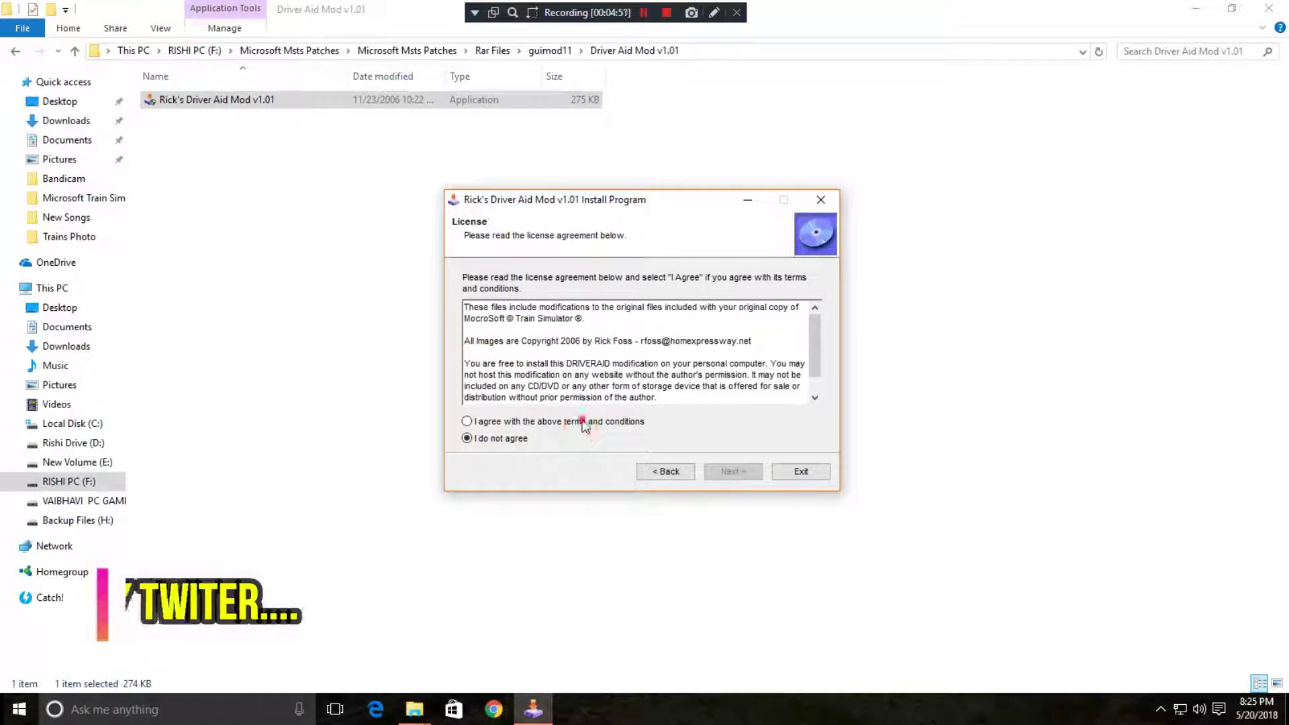
pyautogui.click(584, 421)
pyautogui.click(742, 478)
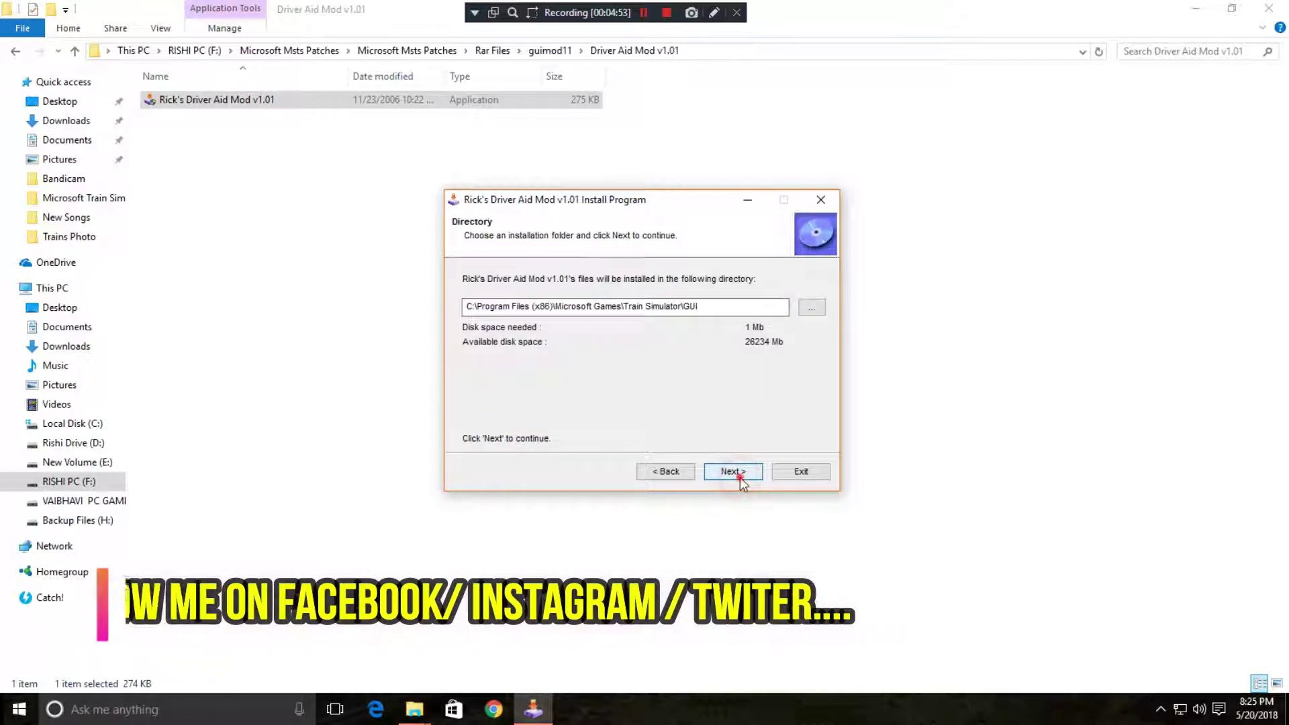
pyautogui.click(741, 478)
pyautogui.click(741, 477)
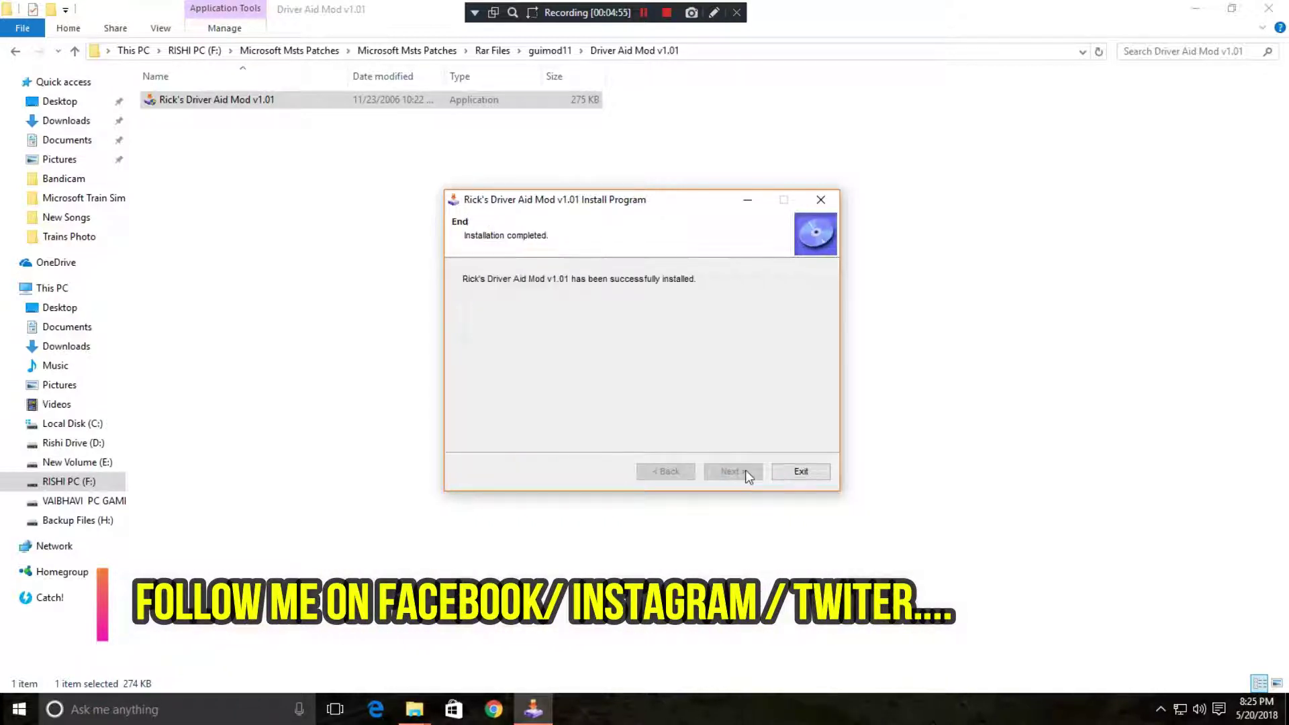
pyautogui.click(799, 472)
# - Refresh the view, go back to Rar Files and open the ir_camcfg folder
pyautogui.rightClick(498, 339)
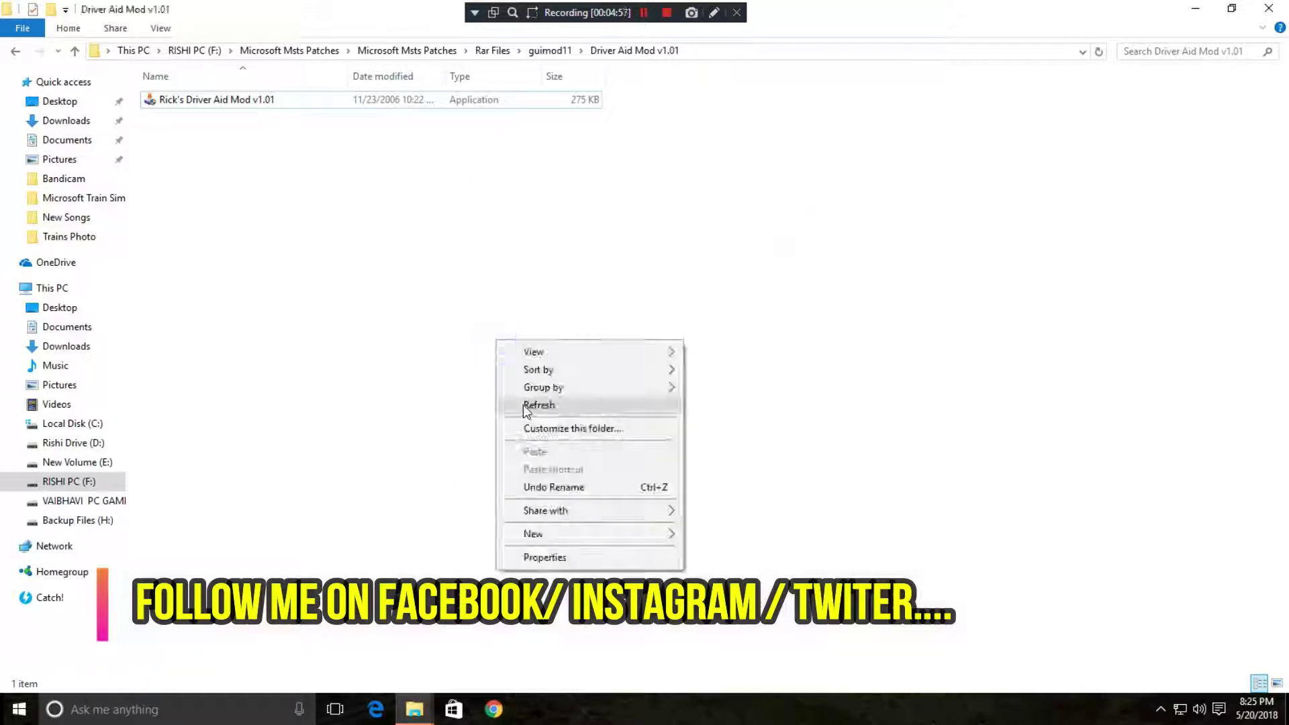
pyautogui.click(523, 404)
pyautogui.press('BackSpace')
pyautogui.press('Down')
pyautogui.press('Return')
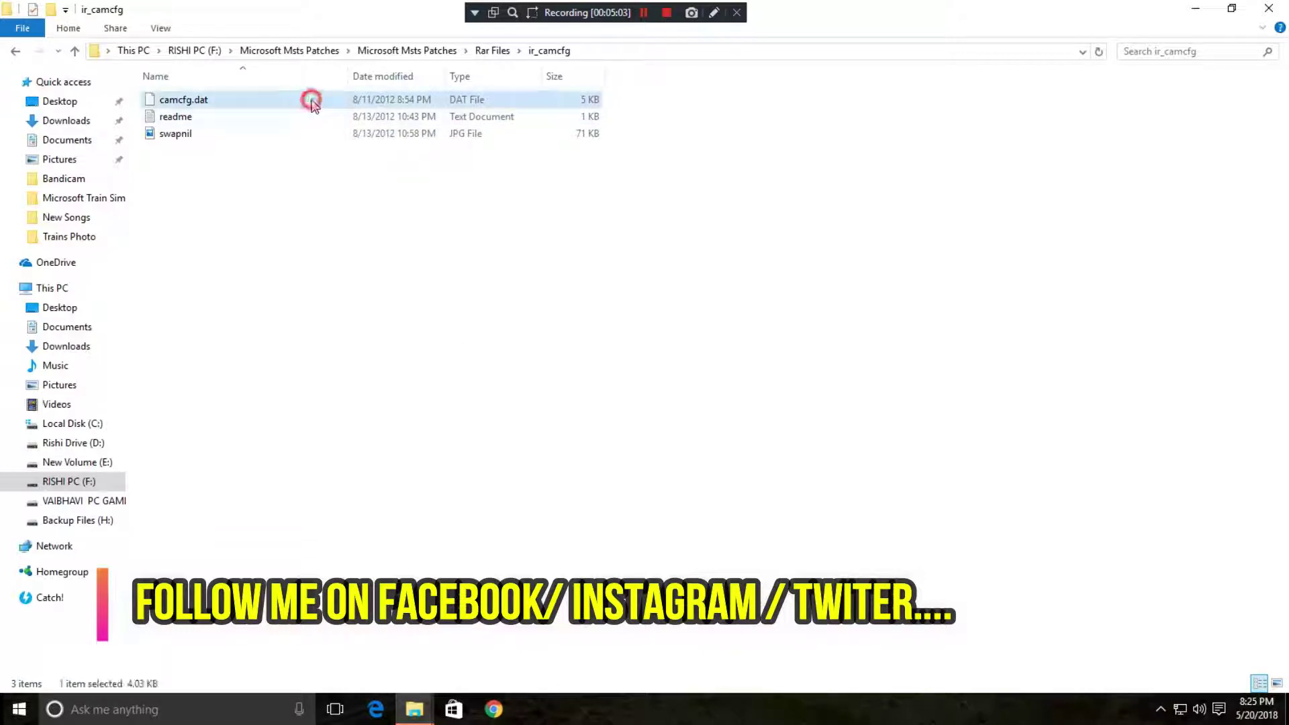
pyautogui.doubleClick(282, 115)
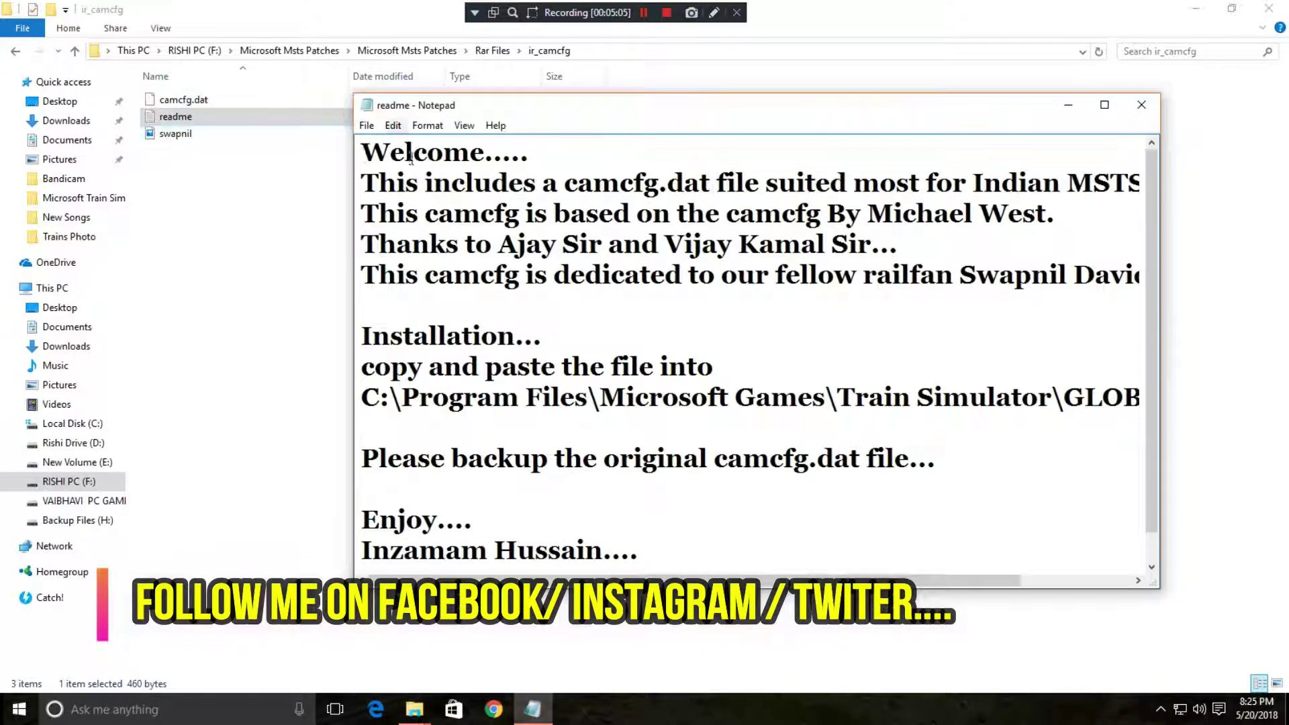
pyautogui.moveTo(598, 108); pyautogui.dragTo(461, 2)
pyautogui.moveTo(5, 52); pyautogui.dragTo(396, 482)
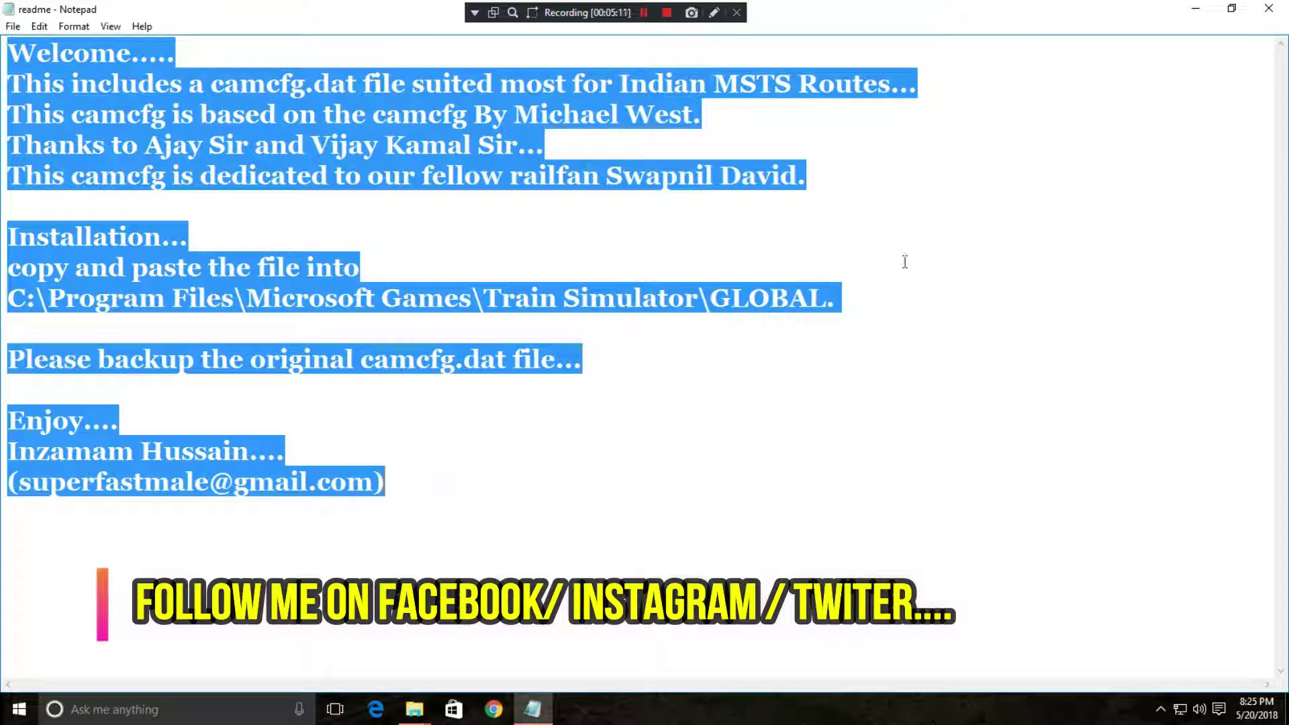
pyautogui.click(888, 291)
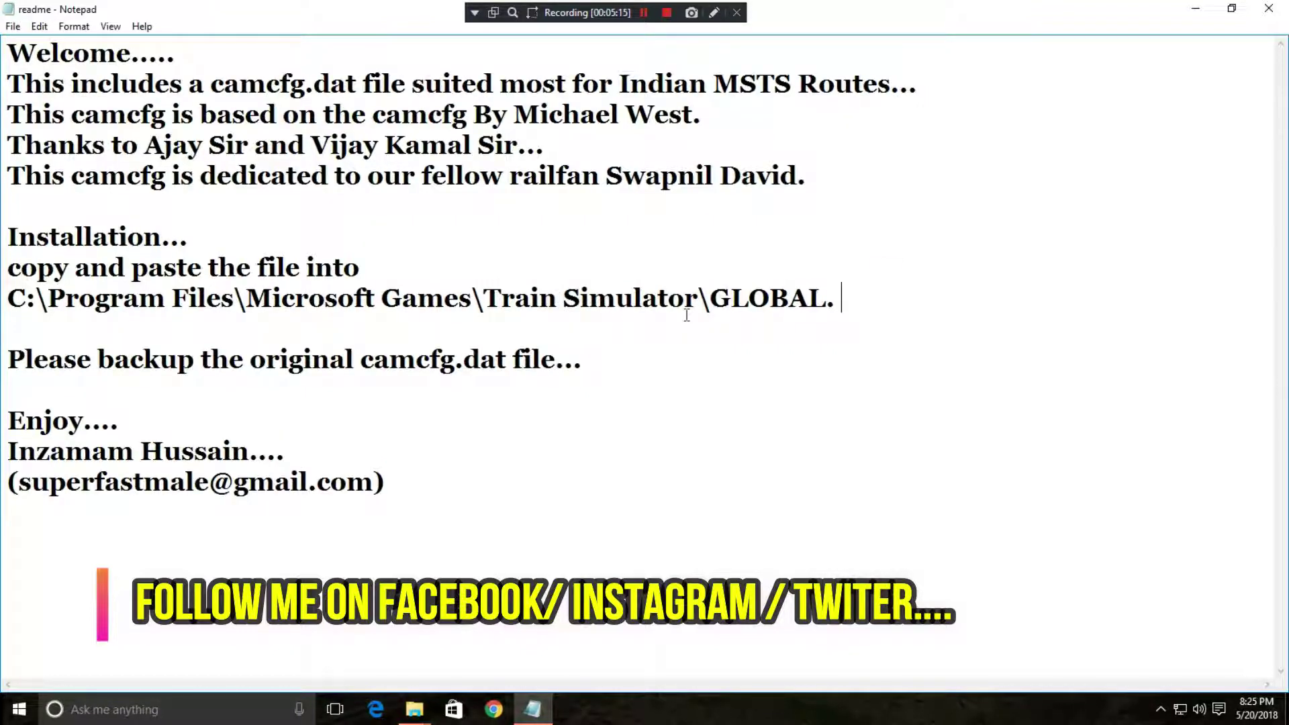
pyautogui.moveTo(711, 296); pyautogui.dragTo(886, 283)
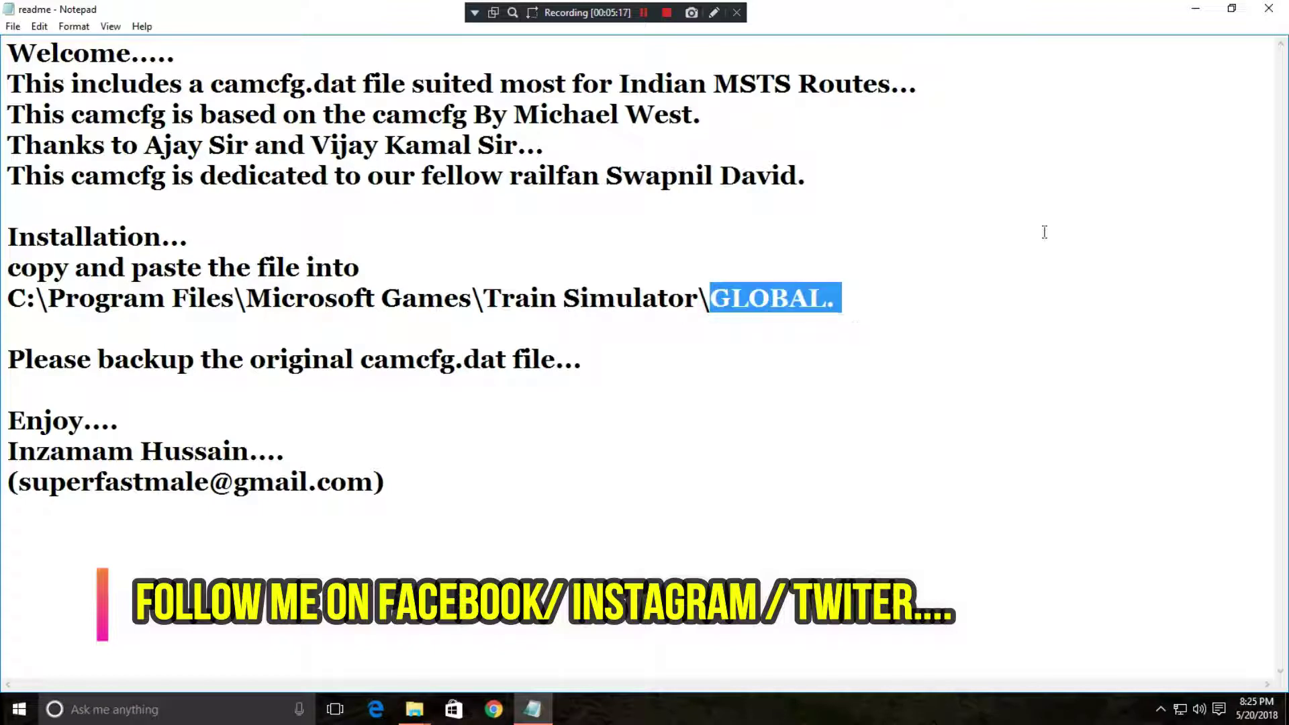
pyautogui.hotkey('alt', 'F4')
pyautogui.click(339, 98)
# - Cut camcfg.dat and open Train Simulator's GLOBAL folder via the desktop shortcut's file location
pyautogui.rightClick(337, 98)
pyautogui.click(366, 280)
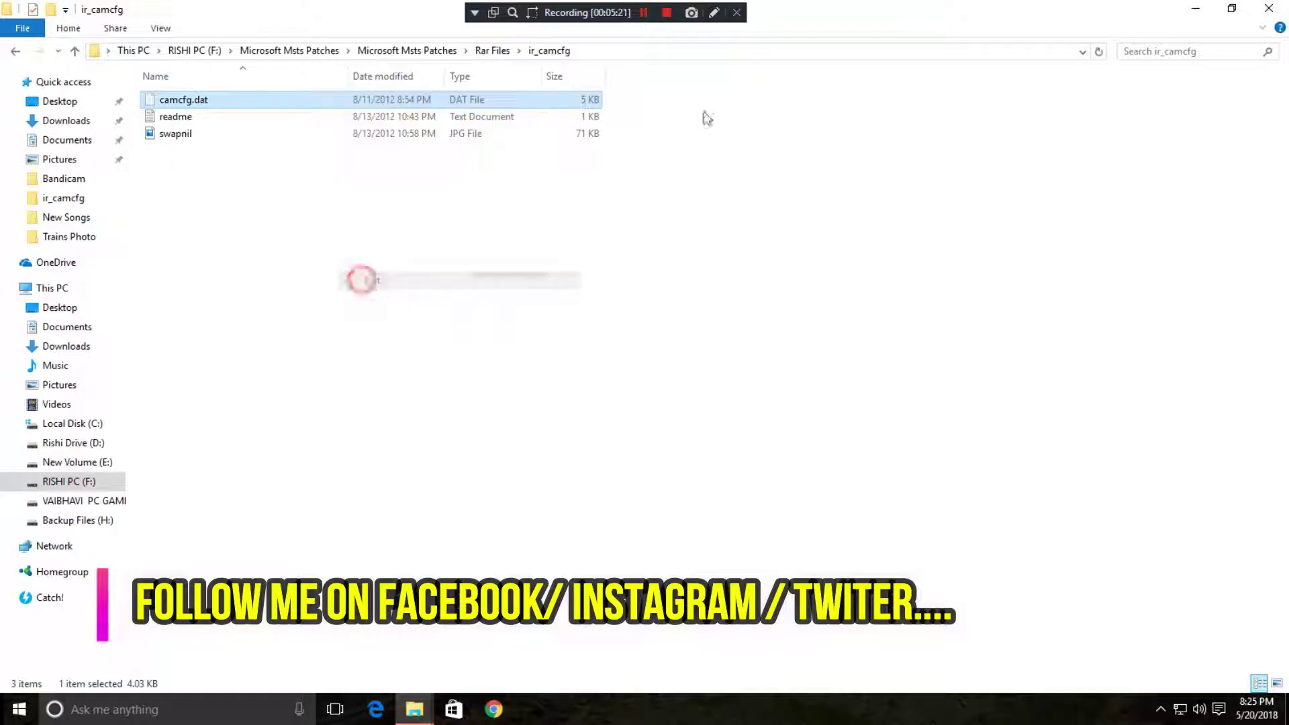
pyautogui.press('super+d')
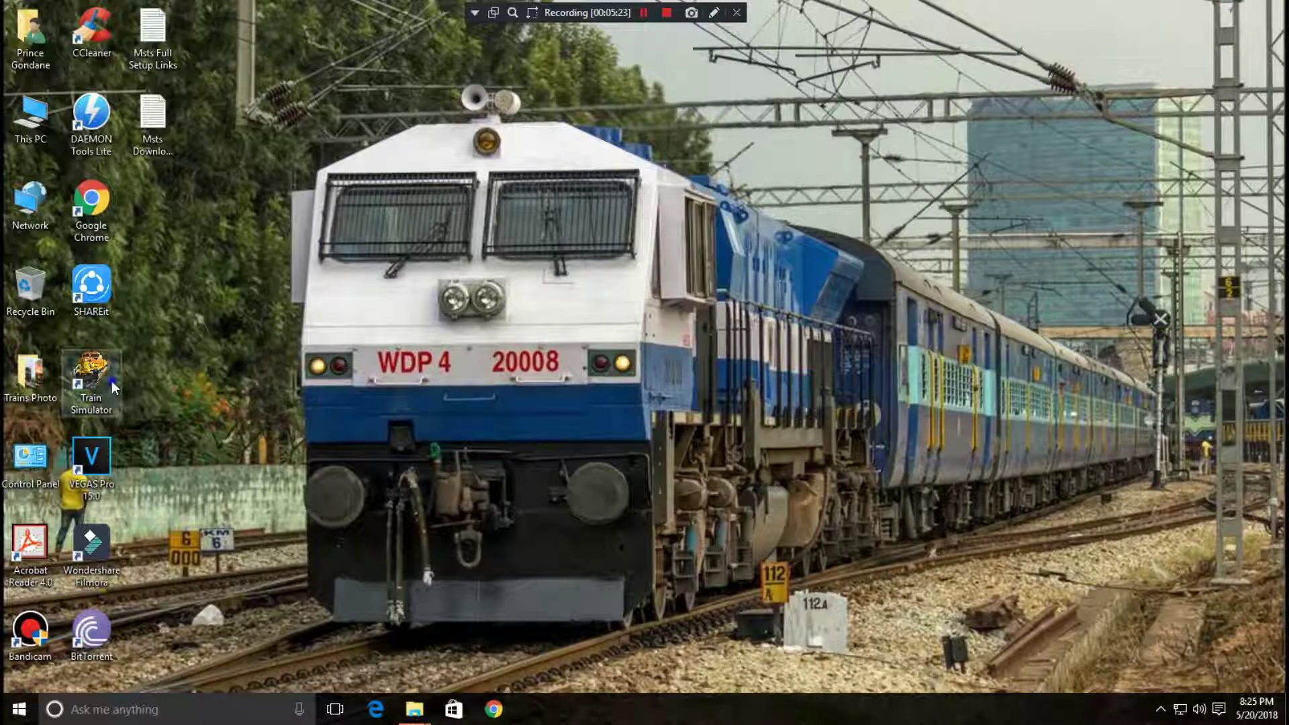
pyautogui.rightClick(112, 381)
pyautogui.click(164, 333)
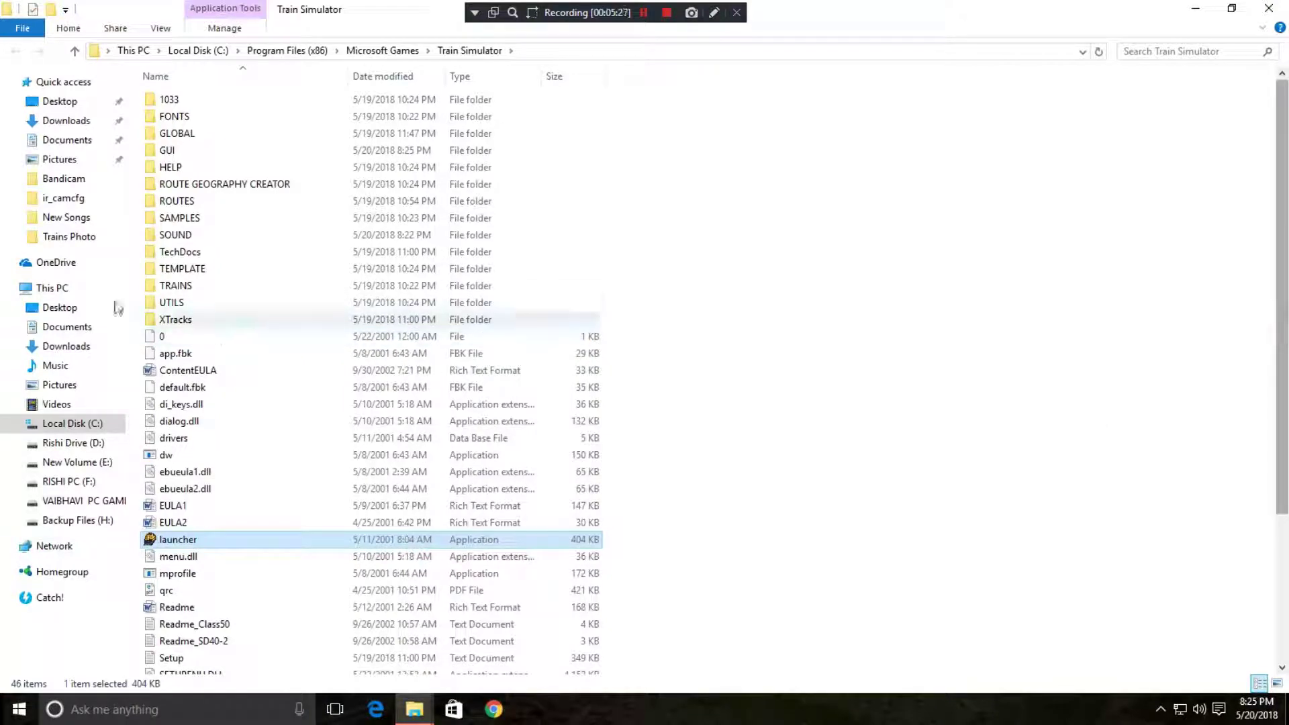
pyautogui.click(193, 218)
pyautogui.press('g')
pyautogui.press('Return')
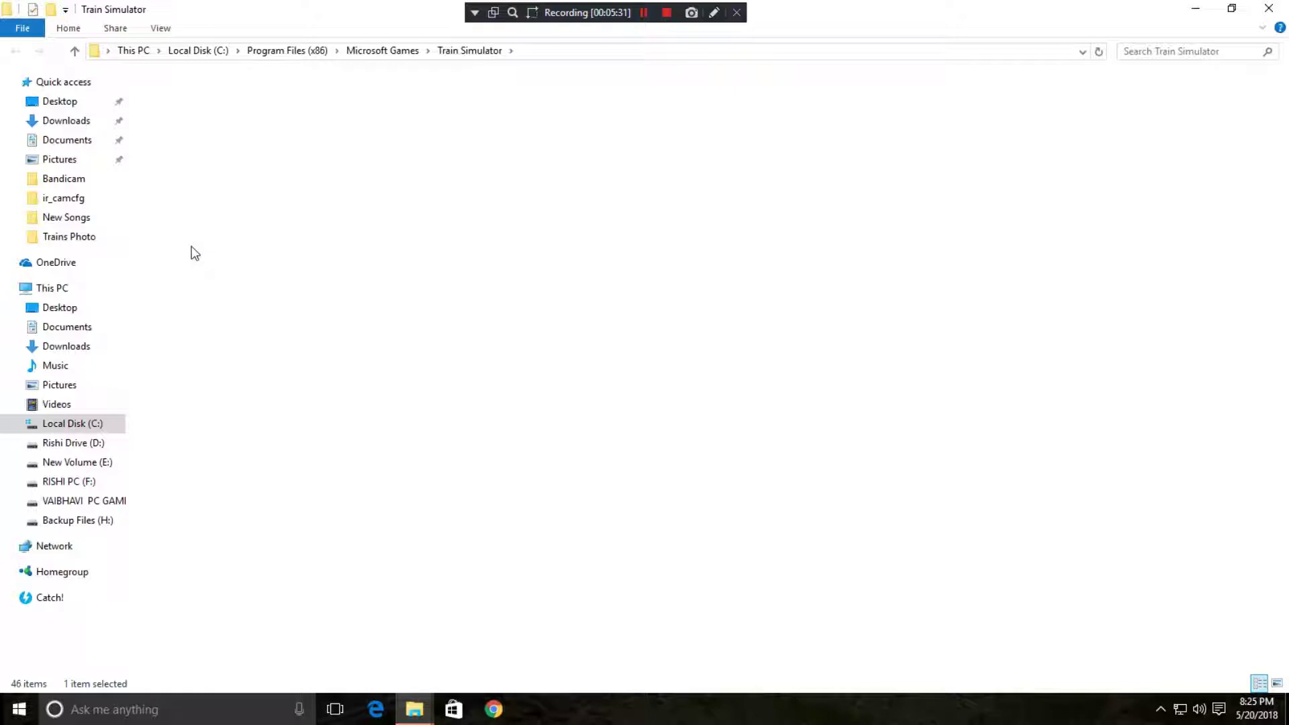
# - Paste camcfg.dat into GLOBAL, replacing the existing copy, then refresh and minimise the window
pyautogui.rightClick(776, 138)
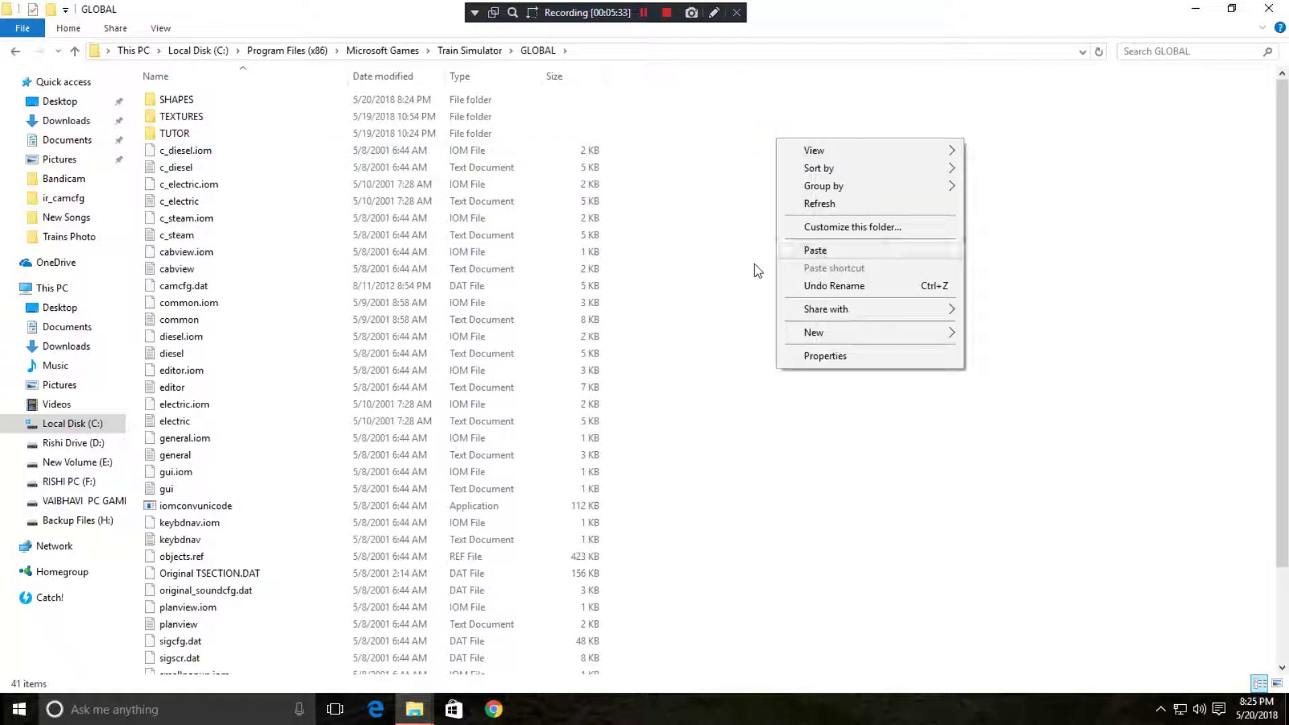
pyautogui.click(795, 250)
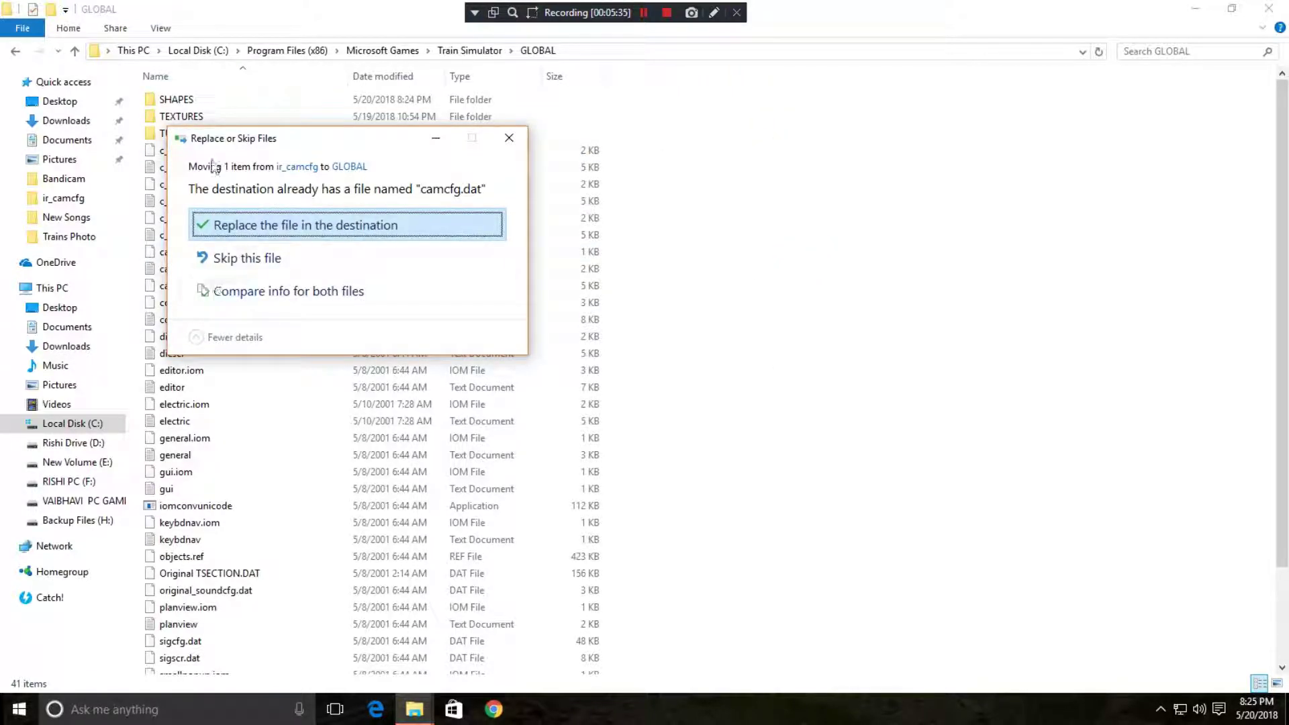
pyautogui.moveTo(245, 153); pyautogui.dragTo(611, 188)
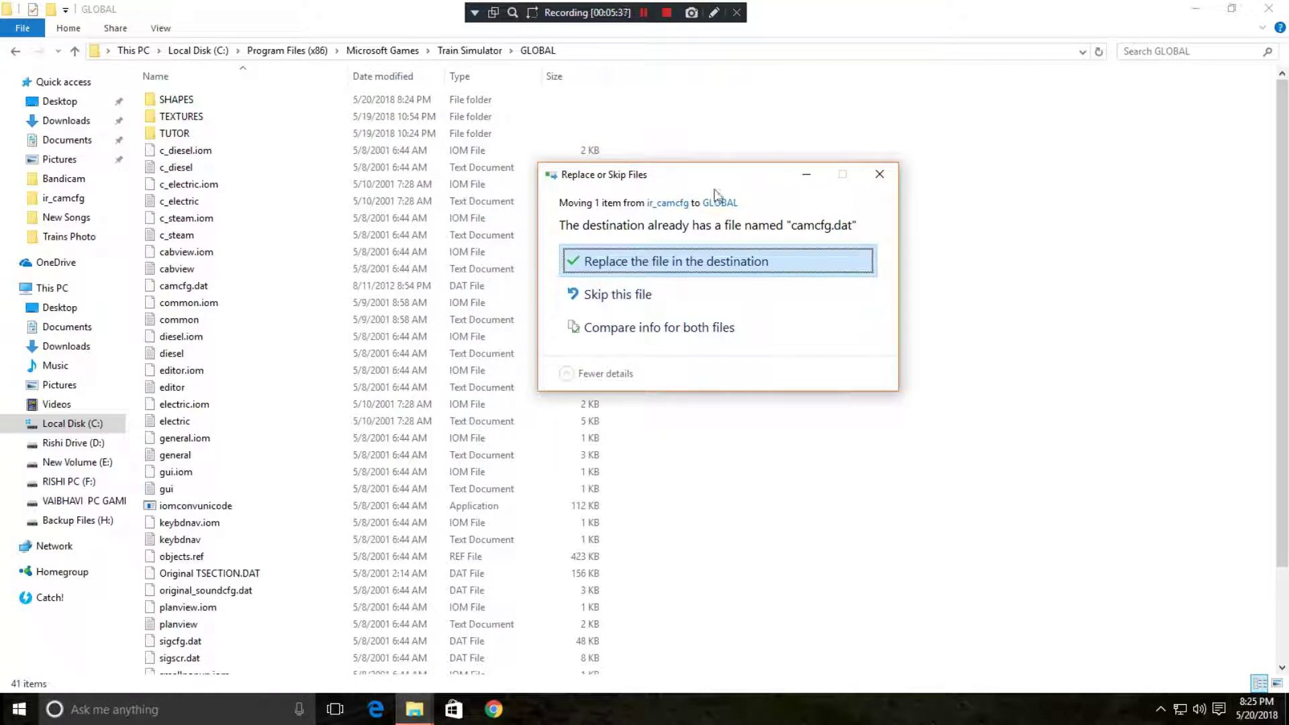
pyautogui.click(698, 262)
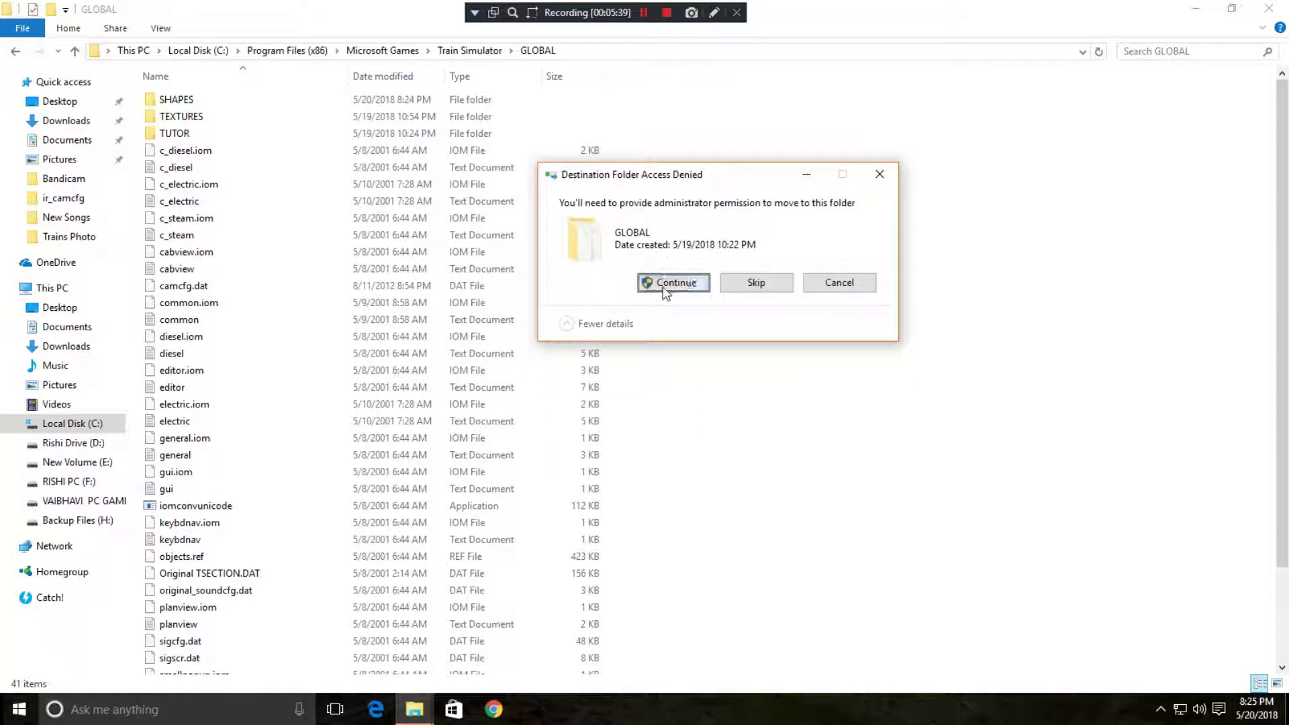
pyautogui.click(665, 285)
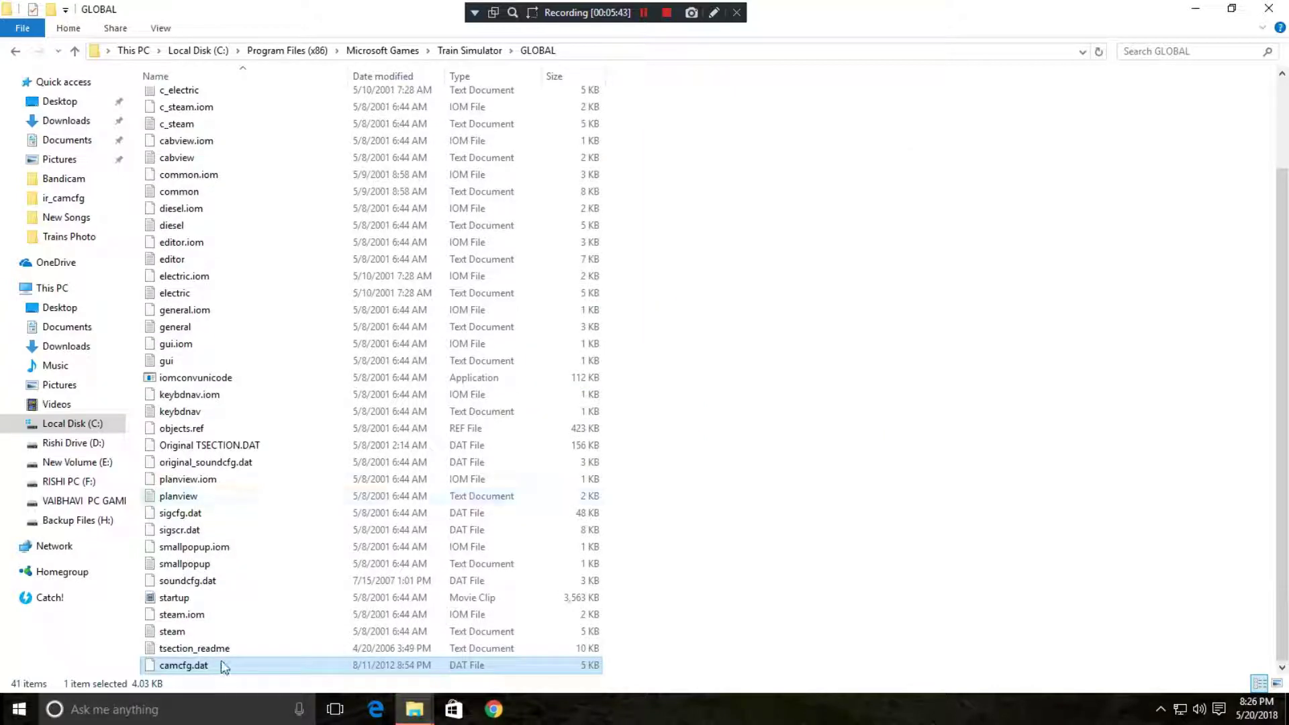
pyautogui.rightClick(945, 288)
pyautogui.click(969, 339)
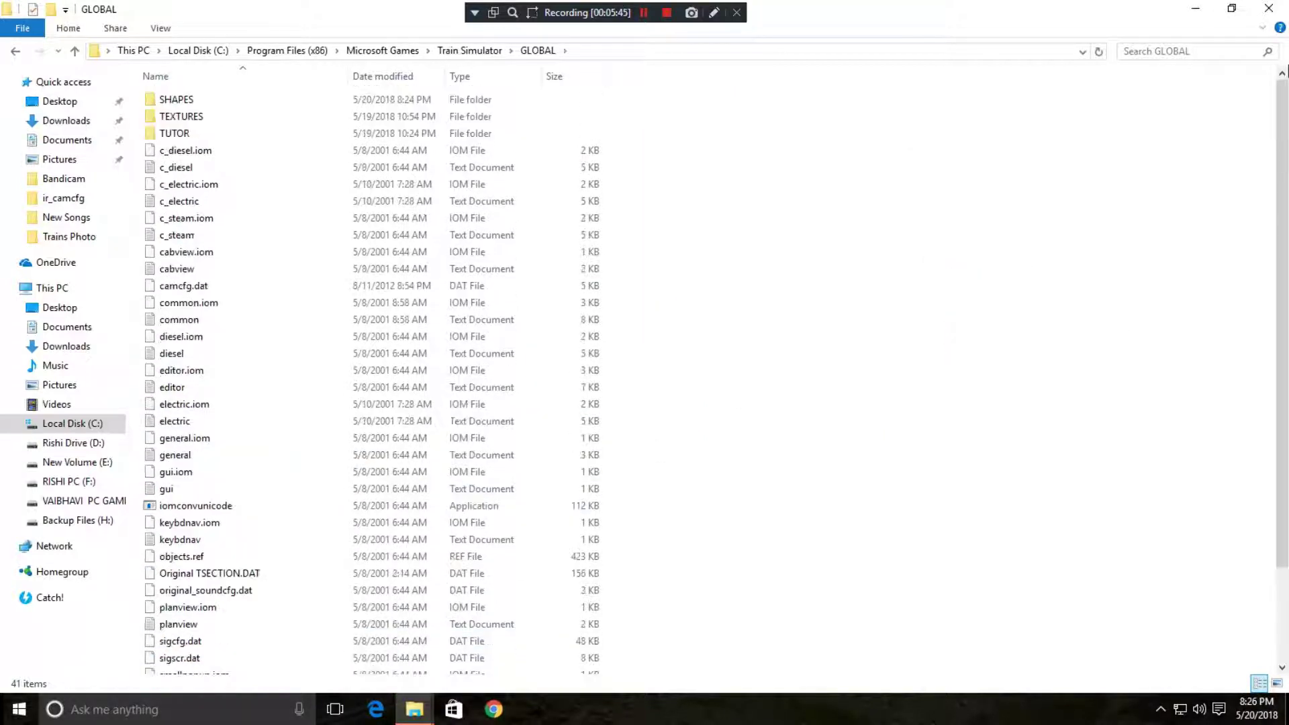
pyautogui.click(1194, 8)
pyautogui.moveTo(423, 720)
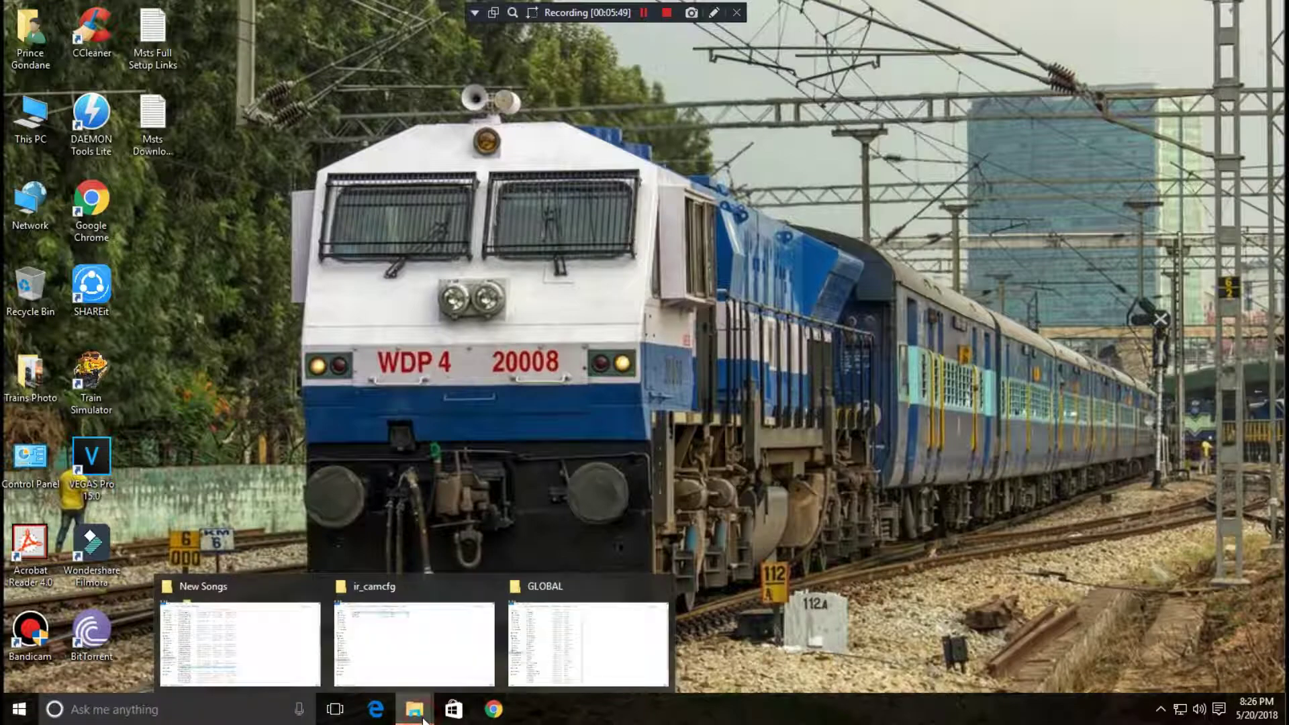
pyautogui.click(365, 638)
pyautogui.press('BackSpace')
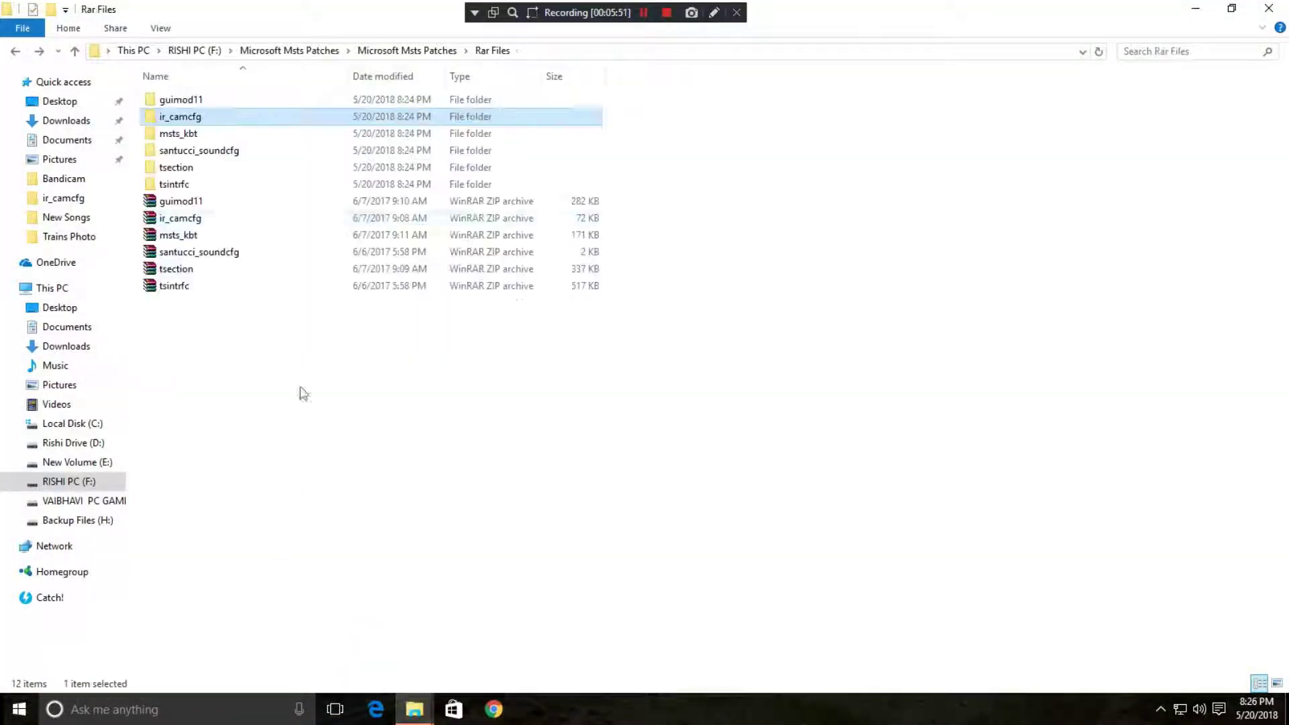
pyautogui.click(201, 137)
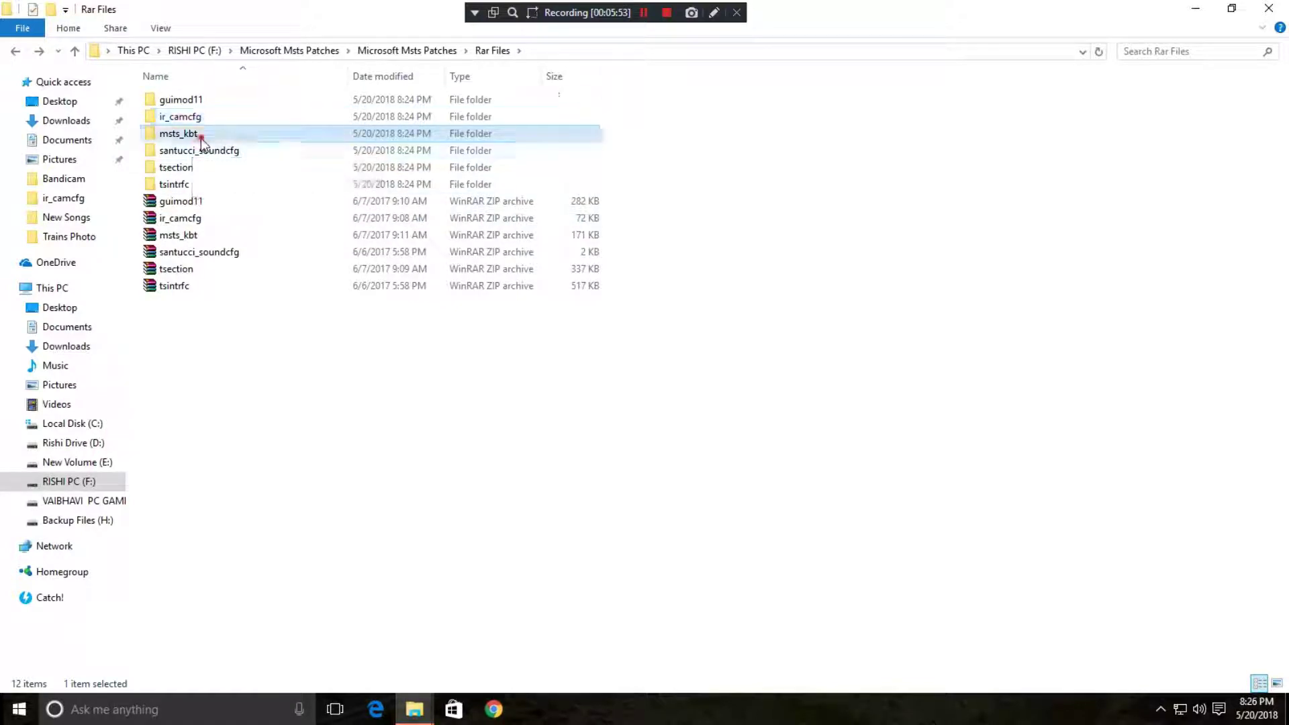
pyautogui.doubleClick(201, 135)
pyautogui.moveTo(228, 202); pyautogui.dragTo(337, 235)
pyautogui.click(336, 236)
pyautogui.click(358, 141)
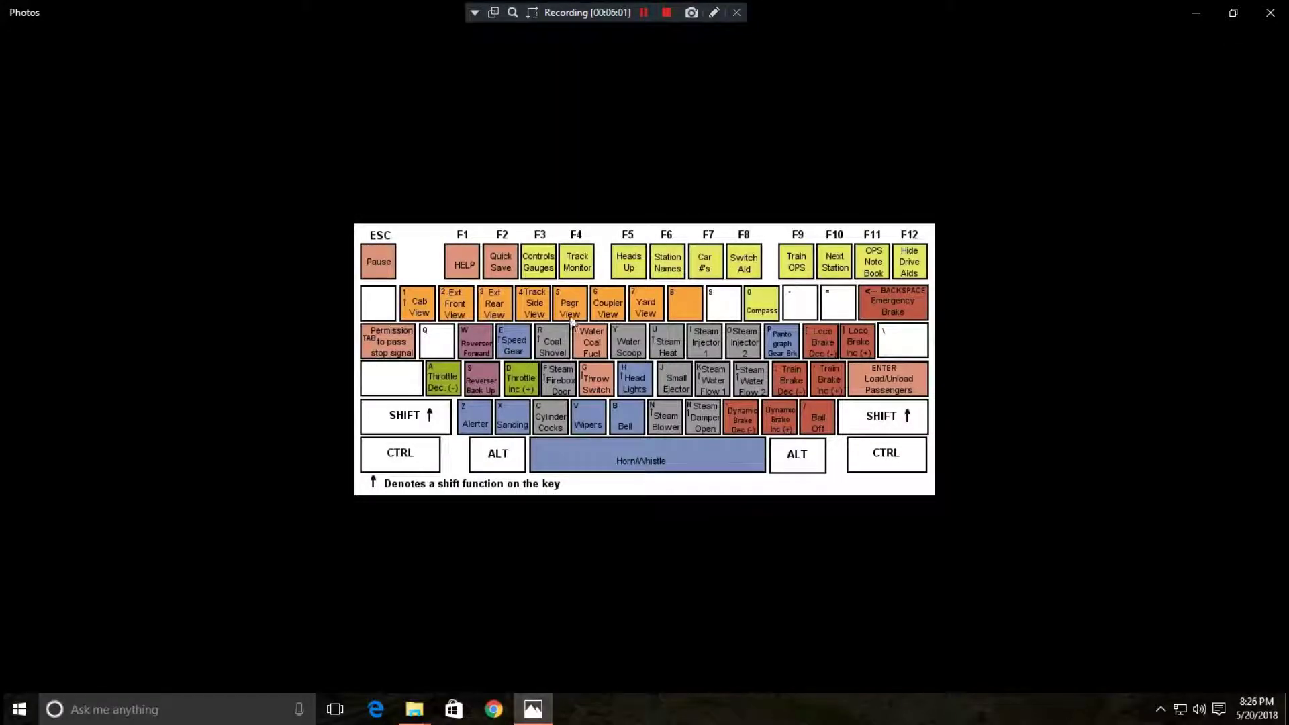
pyautogui.click(667, 230)
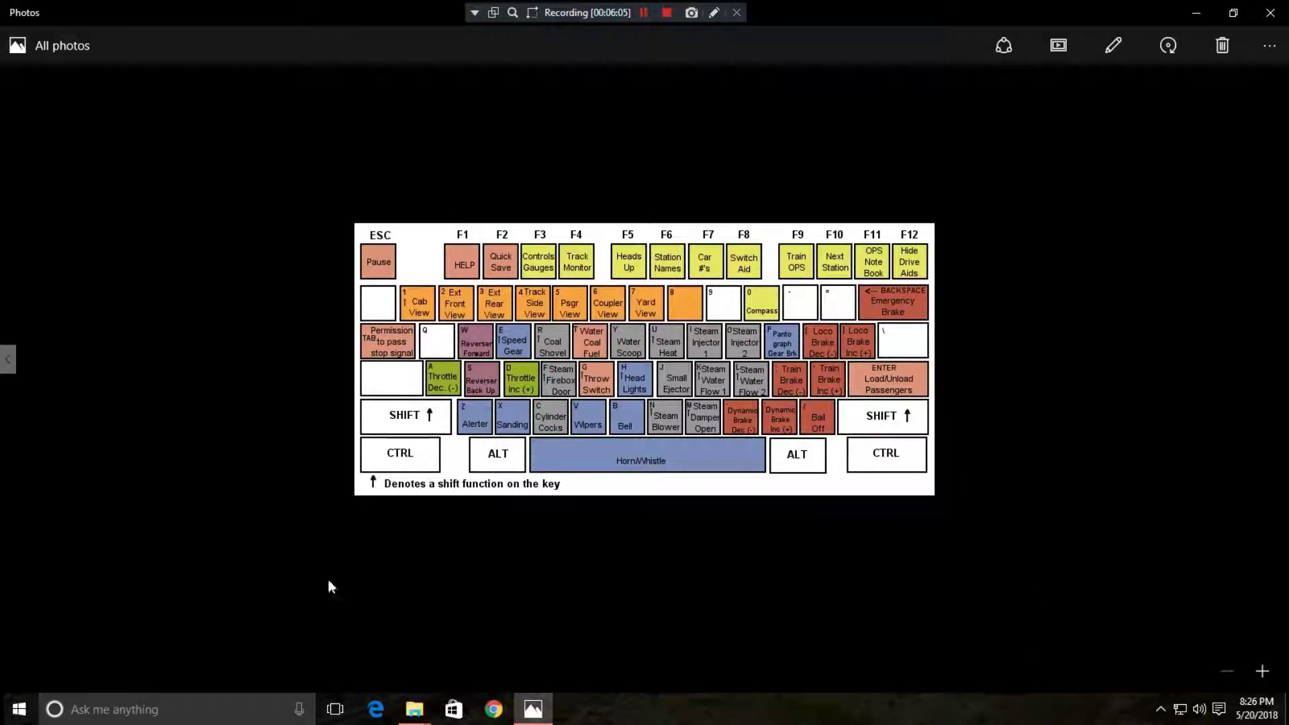
# - Cut soundcfg.dat and original_soundcfg.dat from the santucci_soundcfg folder
pyautogui.hotkey('alt', 'F4')
pyautogui.press('BackSpace')
pyautogui.press('Down')
pyautogui.press('Return')
pyautogui.moveTo(200, 159); pyautogui.dragTo(220, 98)
pyautogui.rightClick(210, 106)
pyautogui.click(274, 261)
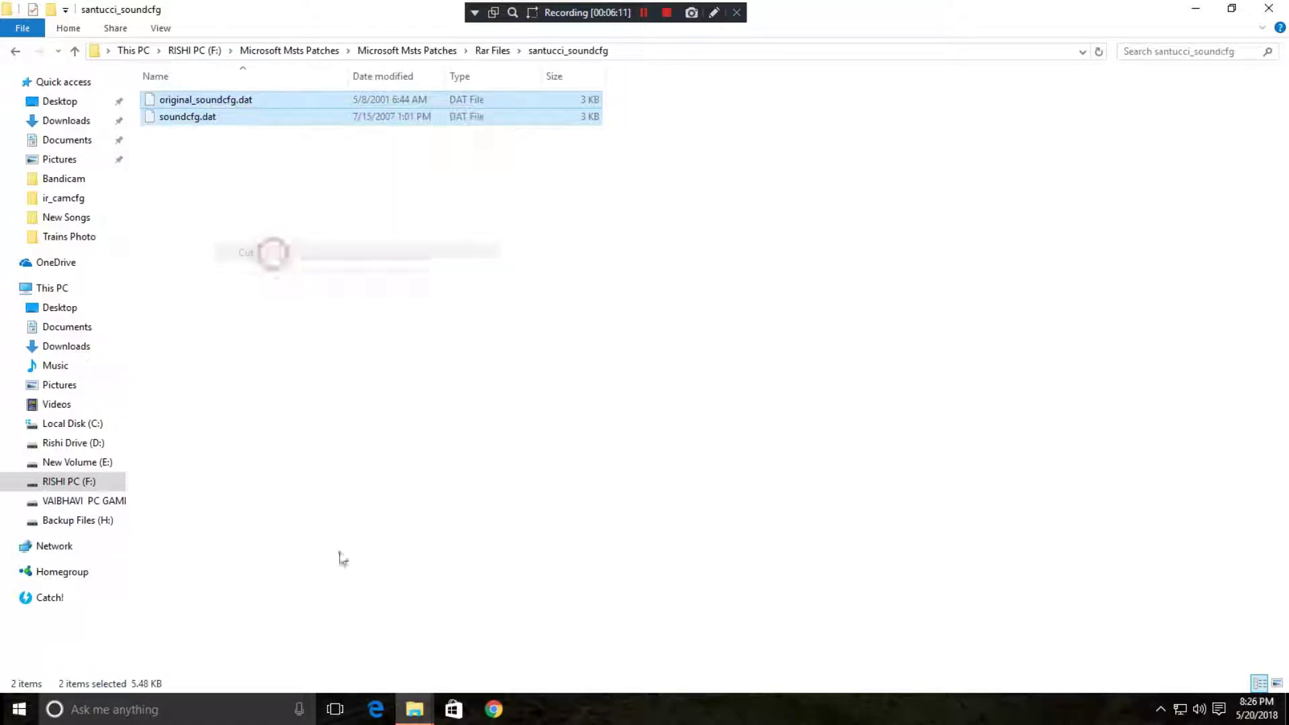
# - Paste both soundcfg files into GLOBAL, replacing existing copies for all items, and refresh
pyautogui.click(415, 709)
pyautogui.click(540, 639)
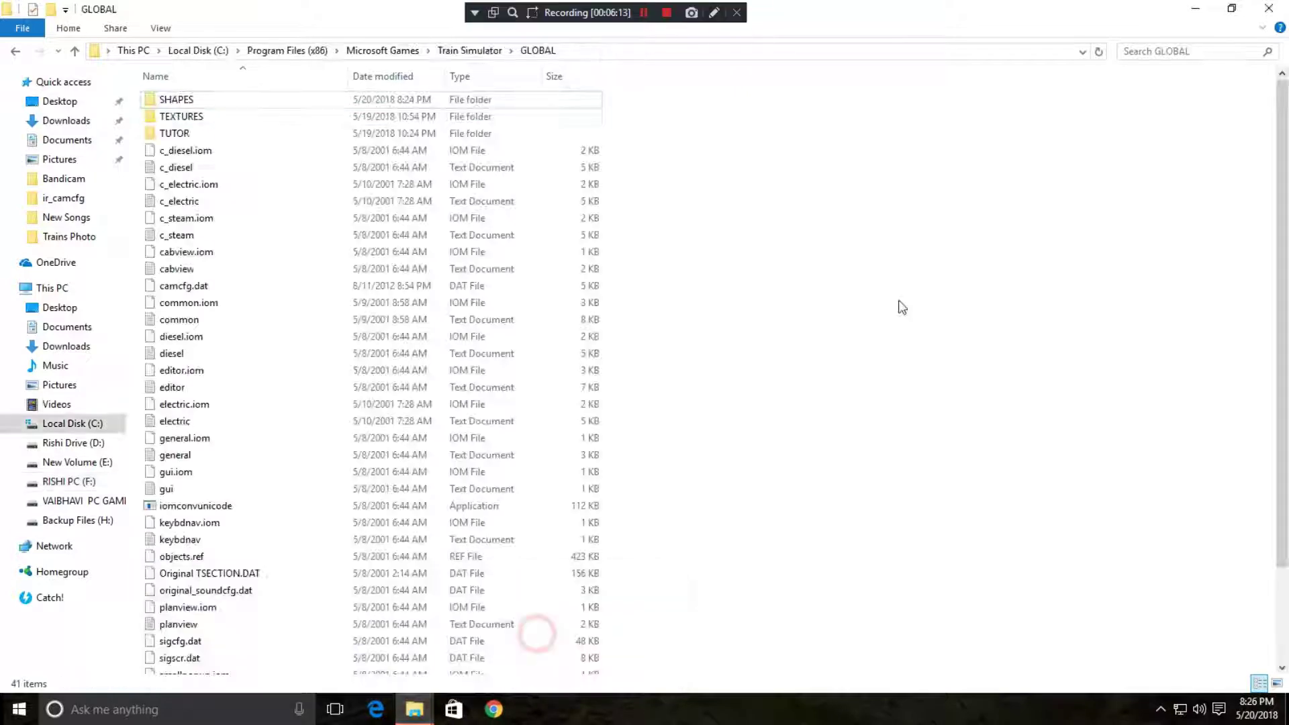
pyautogui.rightClick(921, 230)
pyautogui.click(943, 337)
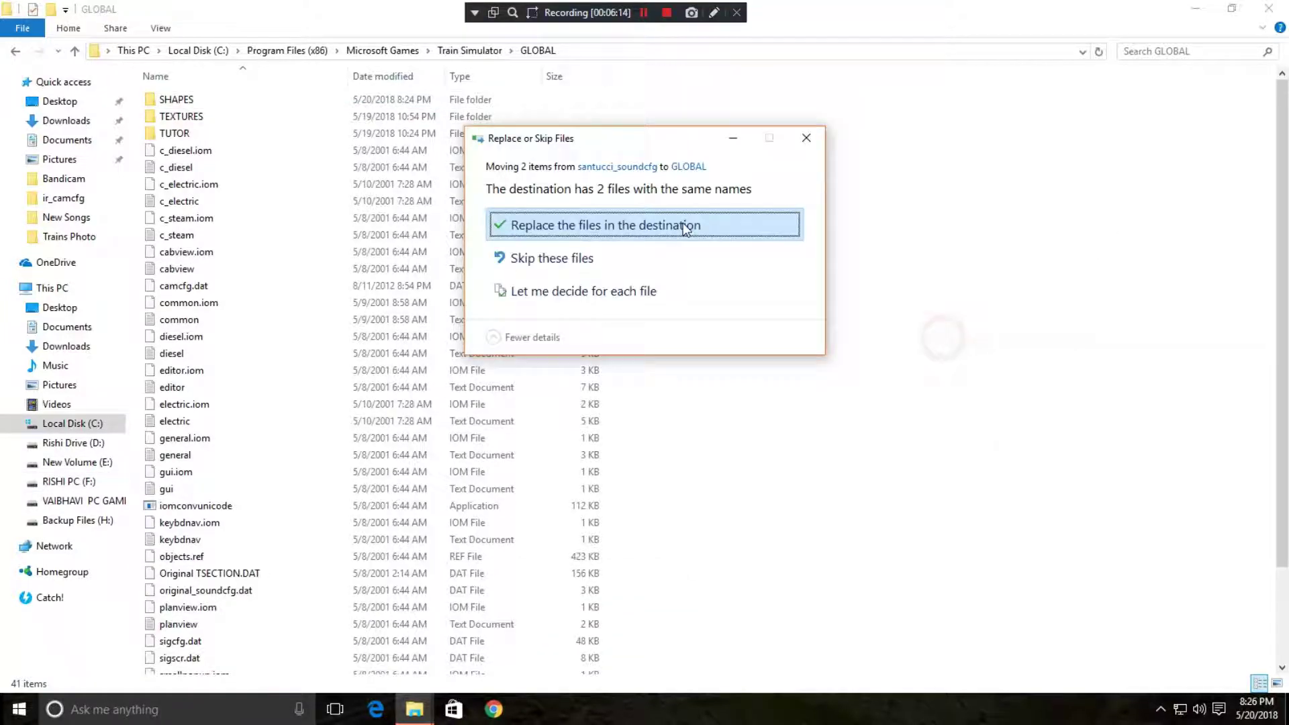
pyautogui.click(631, 227)
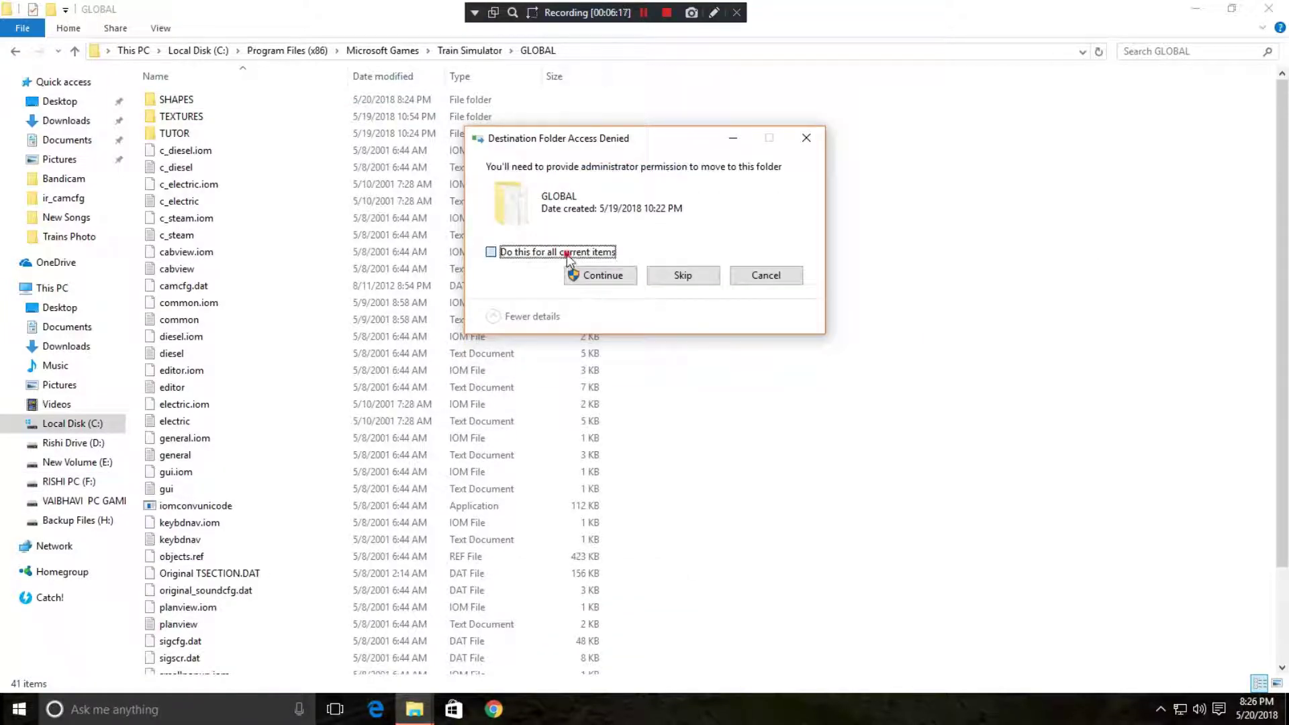
pyautogui.click(567, 254)
pyautogui.click(588, 276)
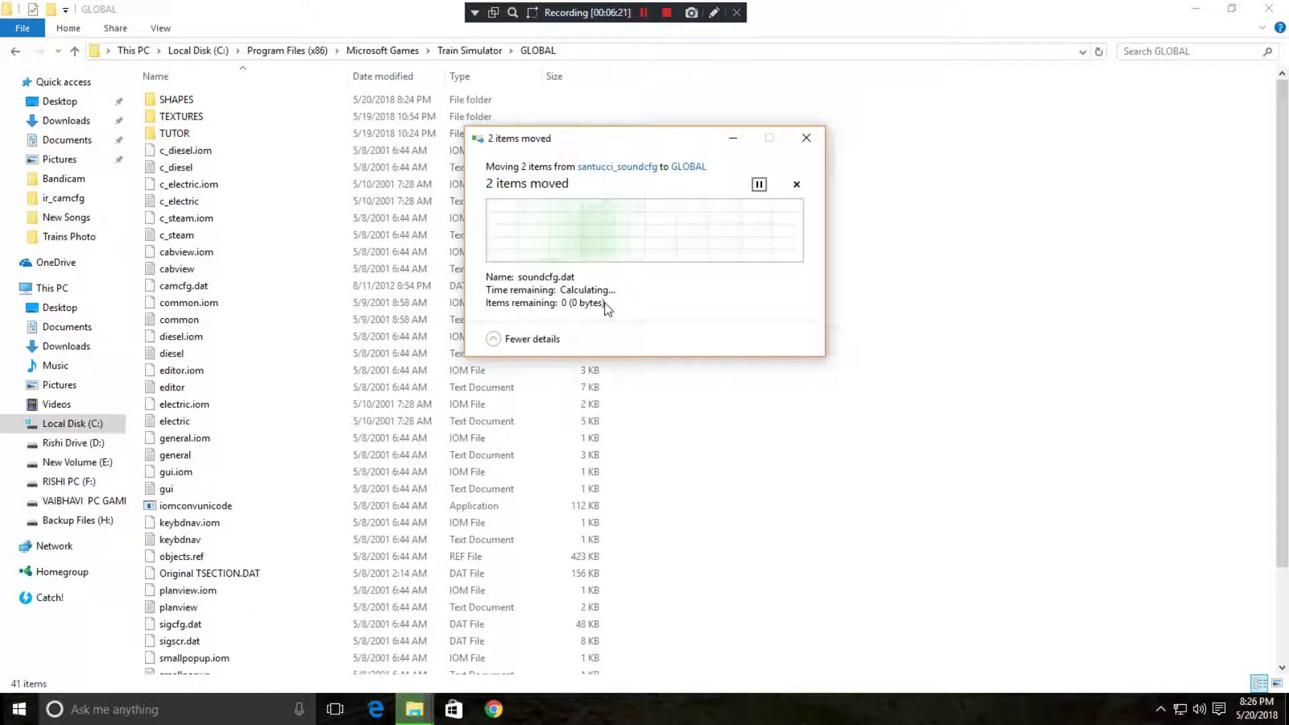
pyautogui.rightClick(947, 184)
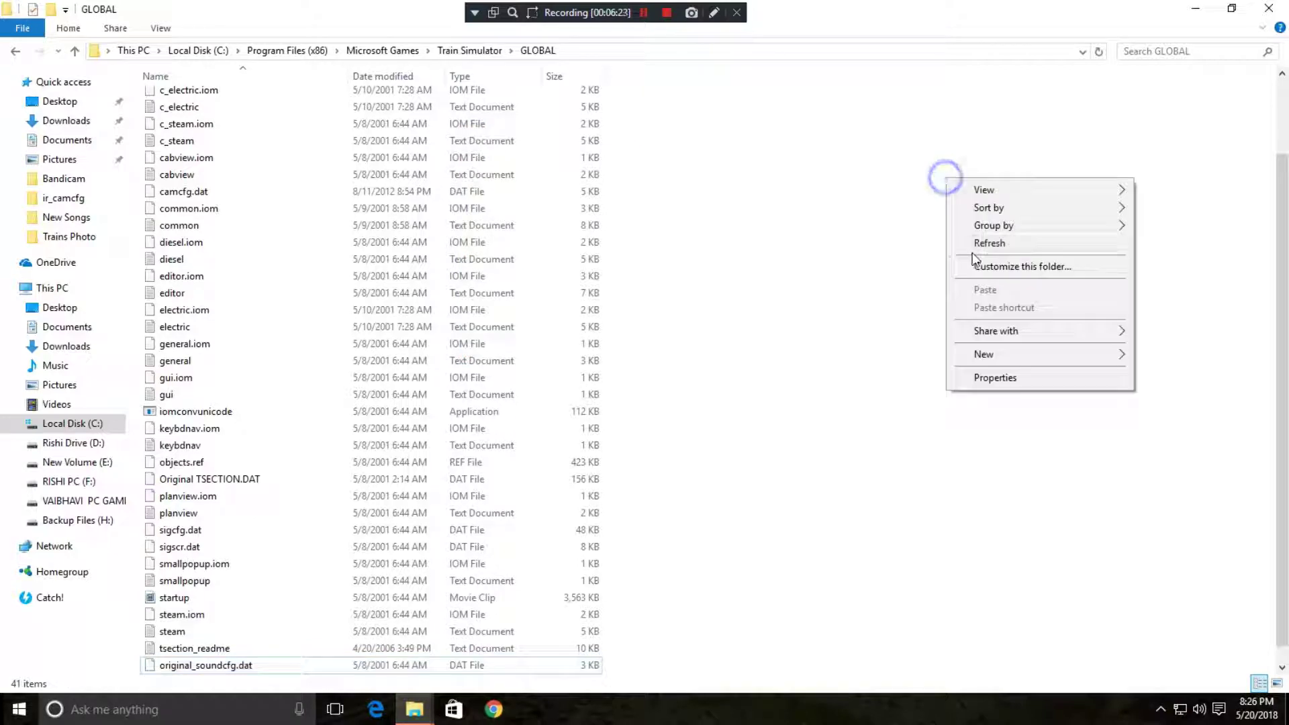
pyautogui.click(971, 241)
# - Open the tsection folder from Rar Files and select tsection.dat
pyautogui.click(404, 715)
pyautogui.click(355, 652)
pyautogui.press('BackSpace')
pyautogui.press('Down')
pyautogui.press('Return')
pyautogui.click(274, 139)
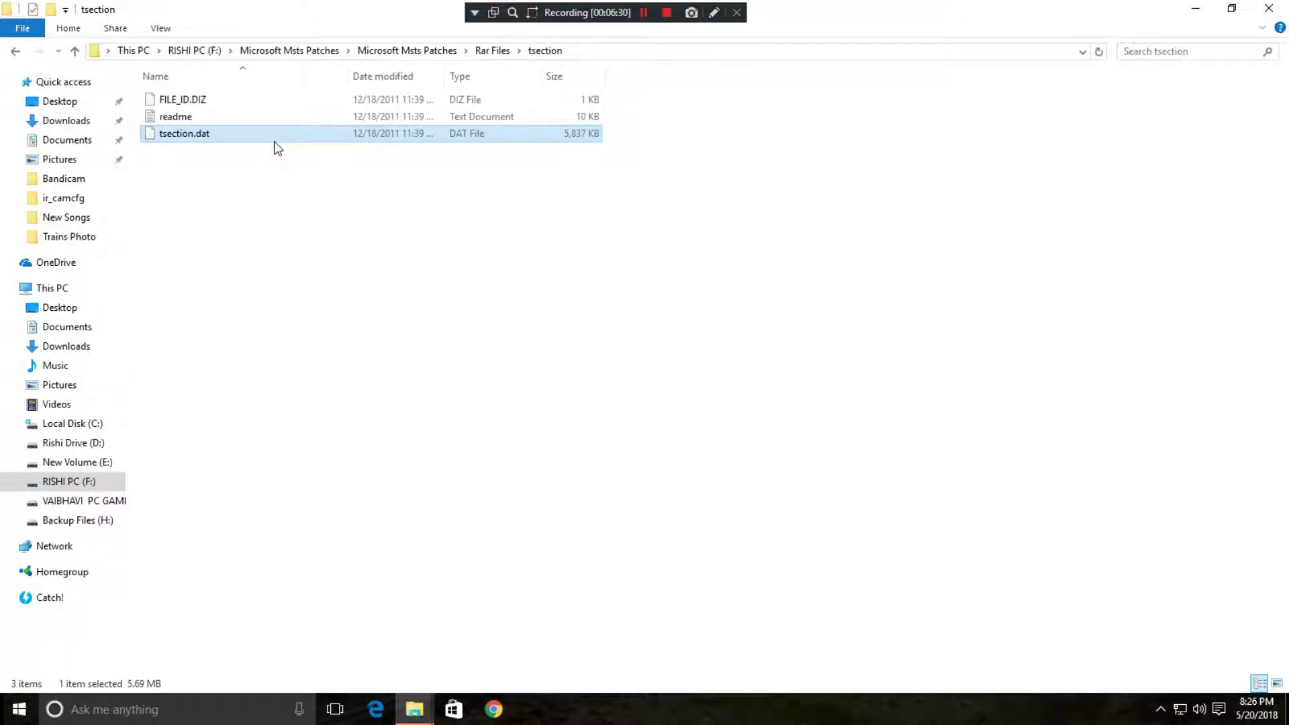
# - Move tsection.dat into the GLOBAL folder with administrator permission and refresh the listing
pyautogui.click(406, 715)
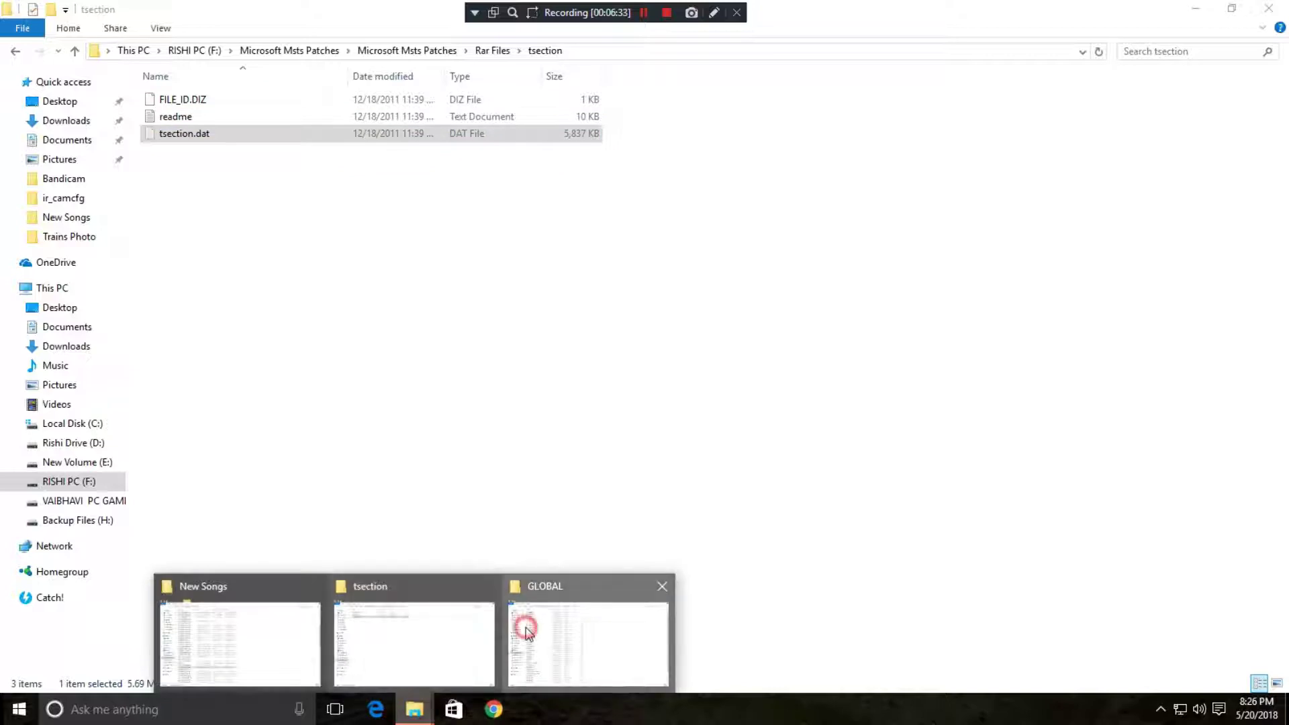
pyautogui.click(527, 632)
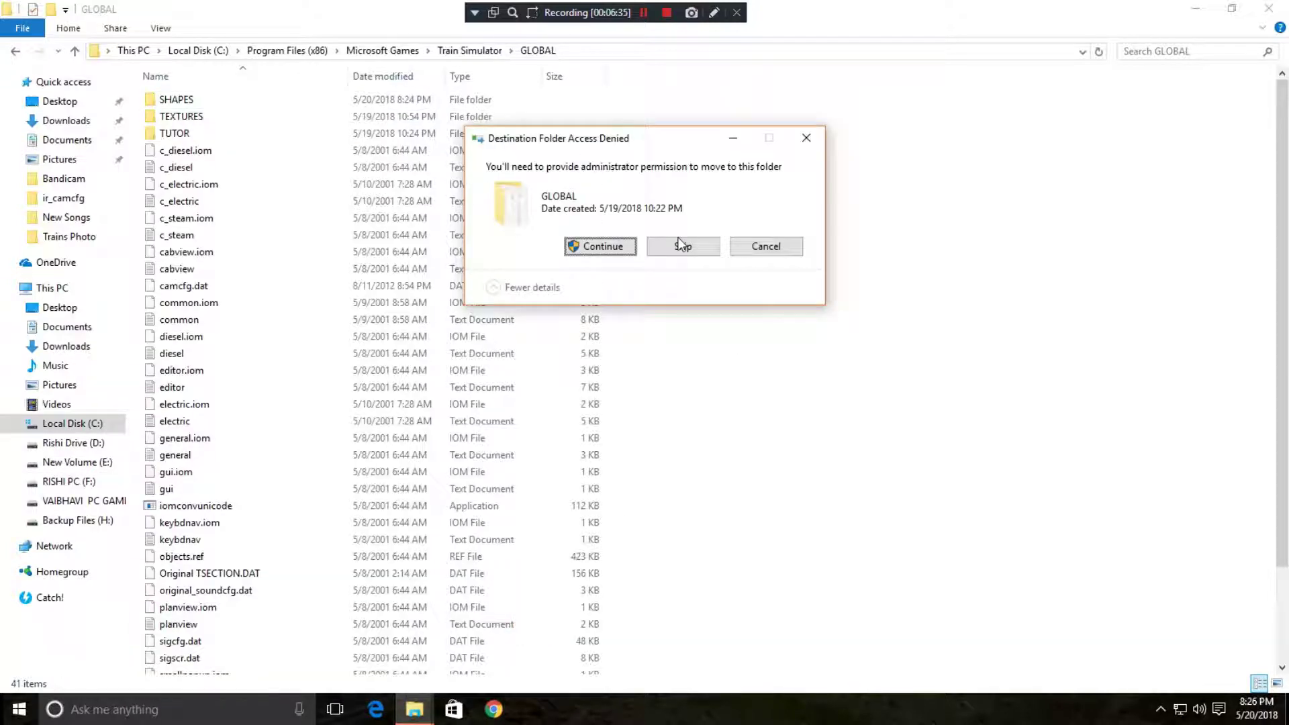
pyautogui.click(614, 249)
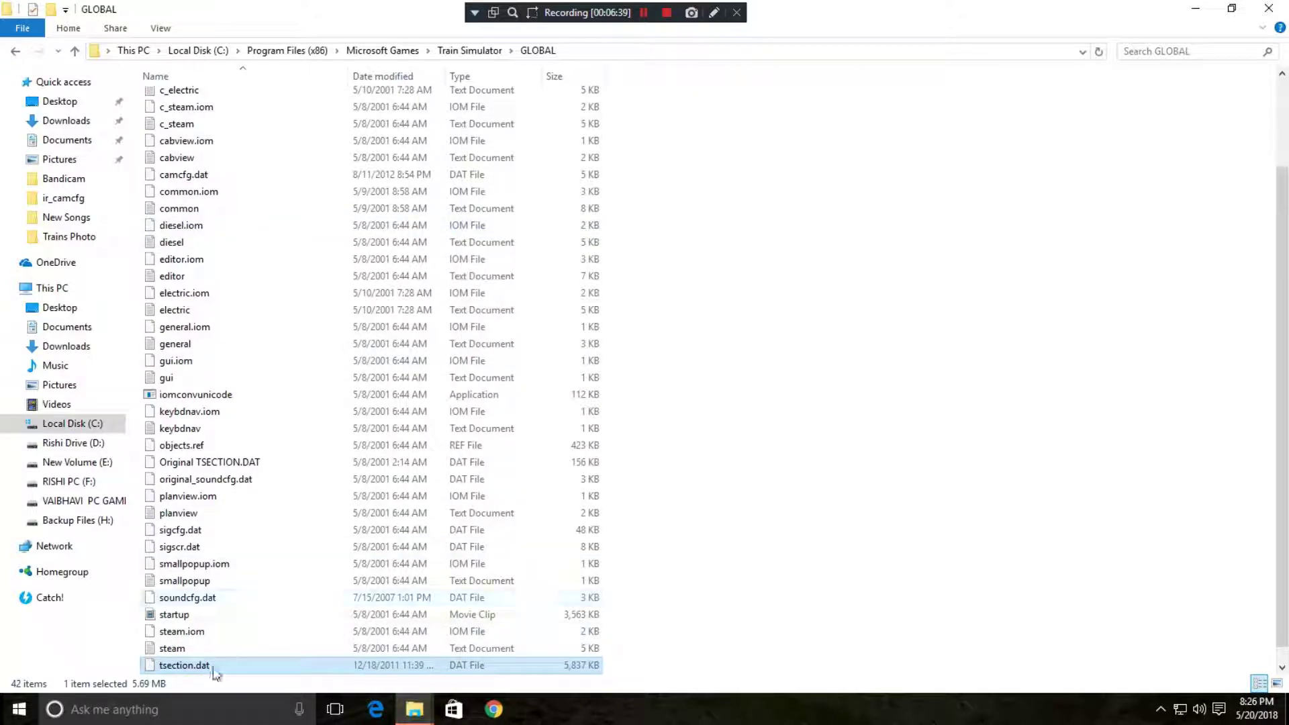
pyautogui.rightClick(899, 177)
pyautogui.click(915, 247)
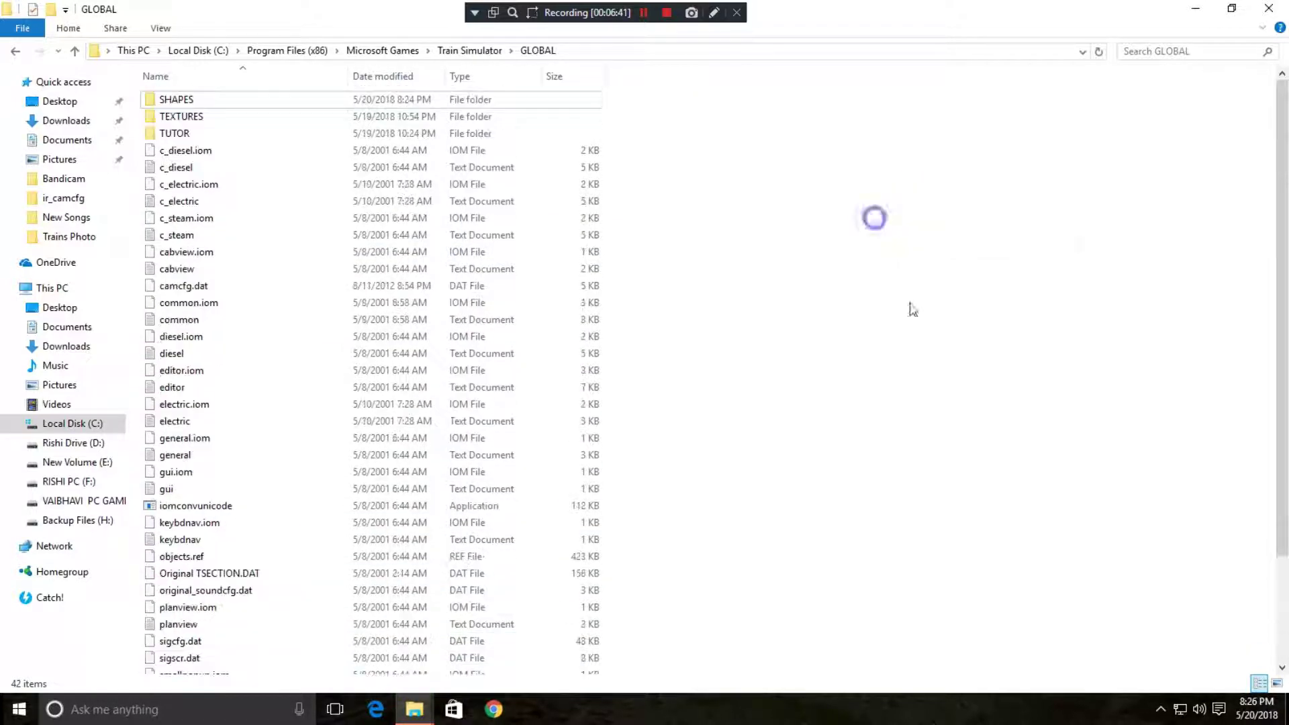
pyautogui.click(414, 709)
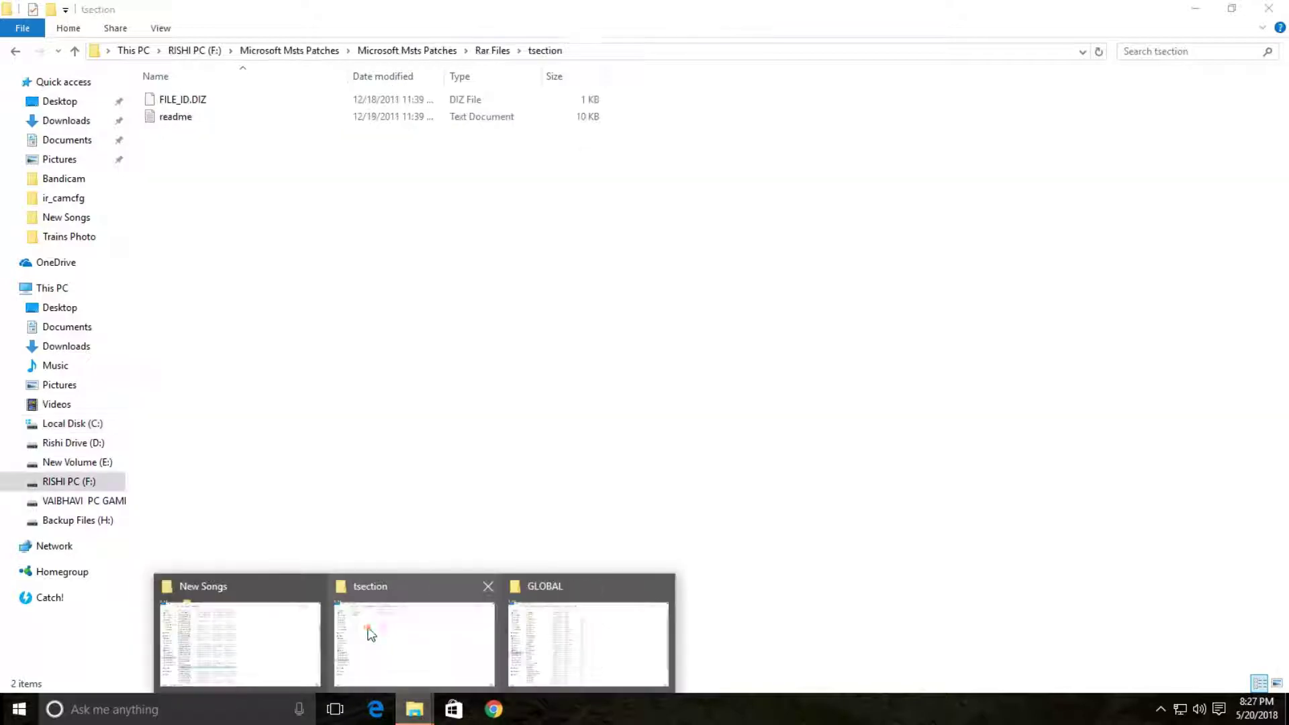
# - Go back to Rar Files and open the tsintrfc folder
pyautogui.click(368, 627)
pyautogui.press('BackSpace')
pyautogui.press('Down')
pyautogui.press('Return')
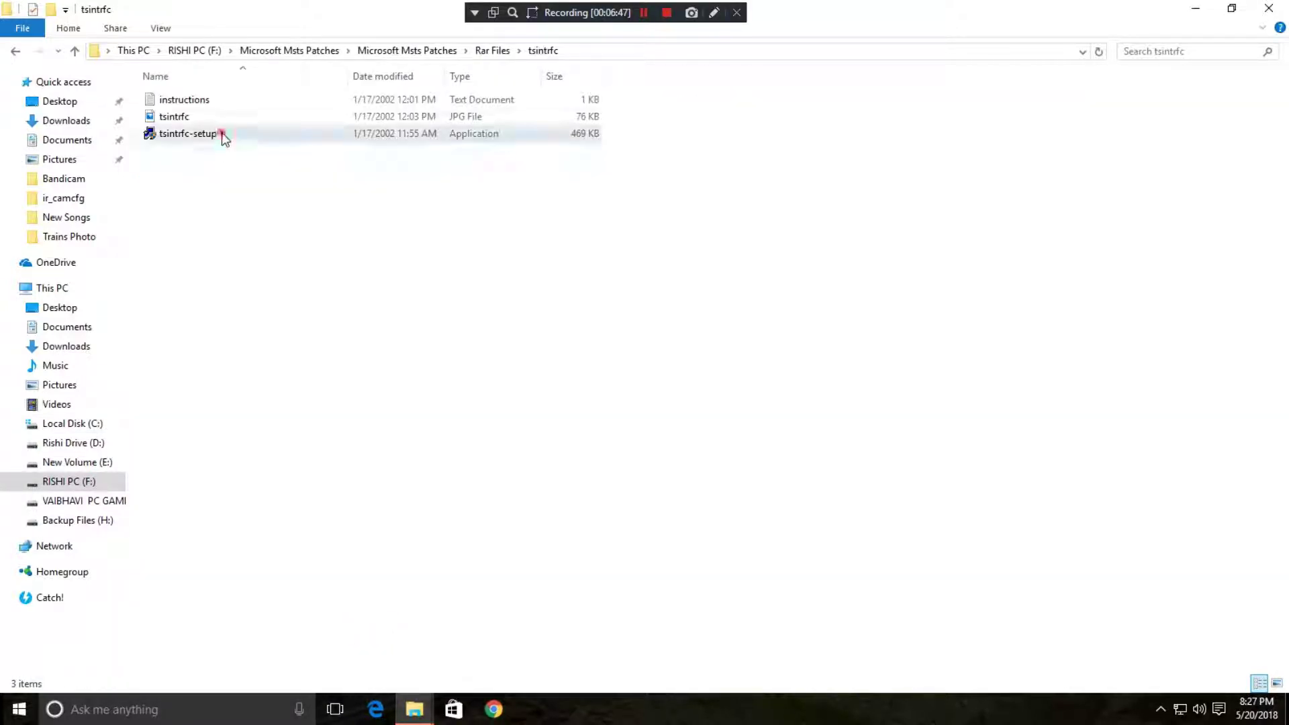
# - Run tsintrfc-setup, accept the licence and install into the detected Train Simulator folder
pyautogui.doubleClick(225, 134)
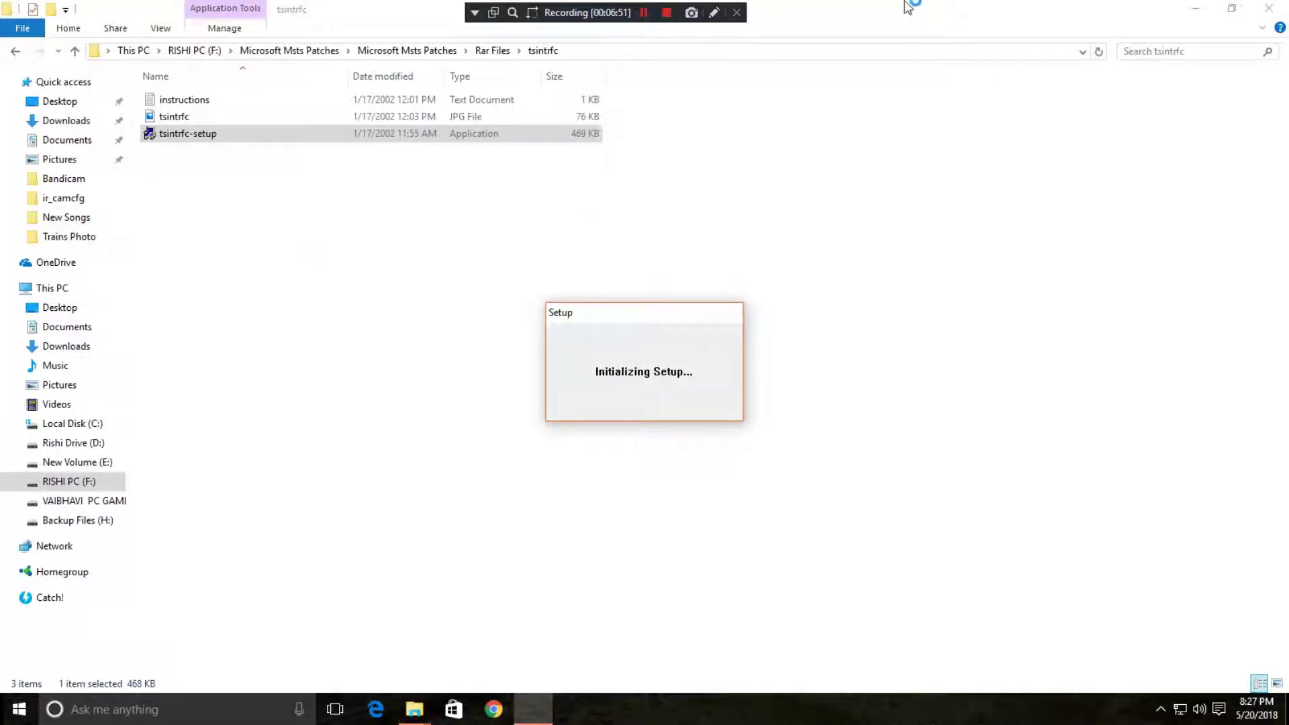
pyautogui.click(701, 488)
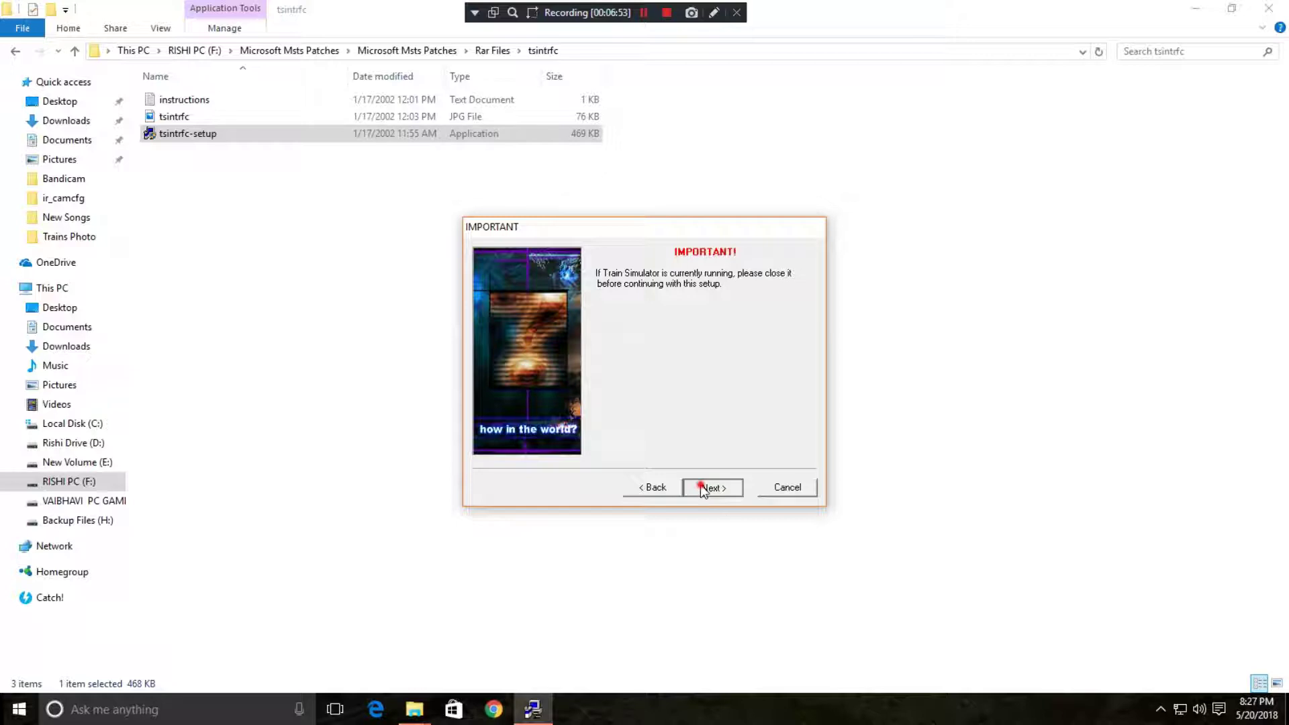
pyautogui.click(702, 488)
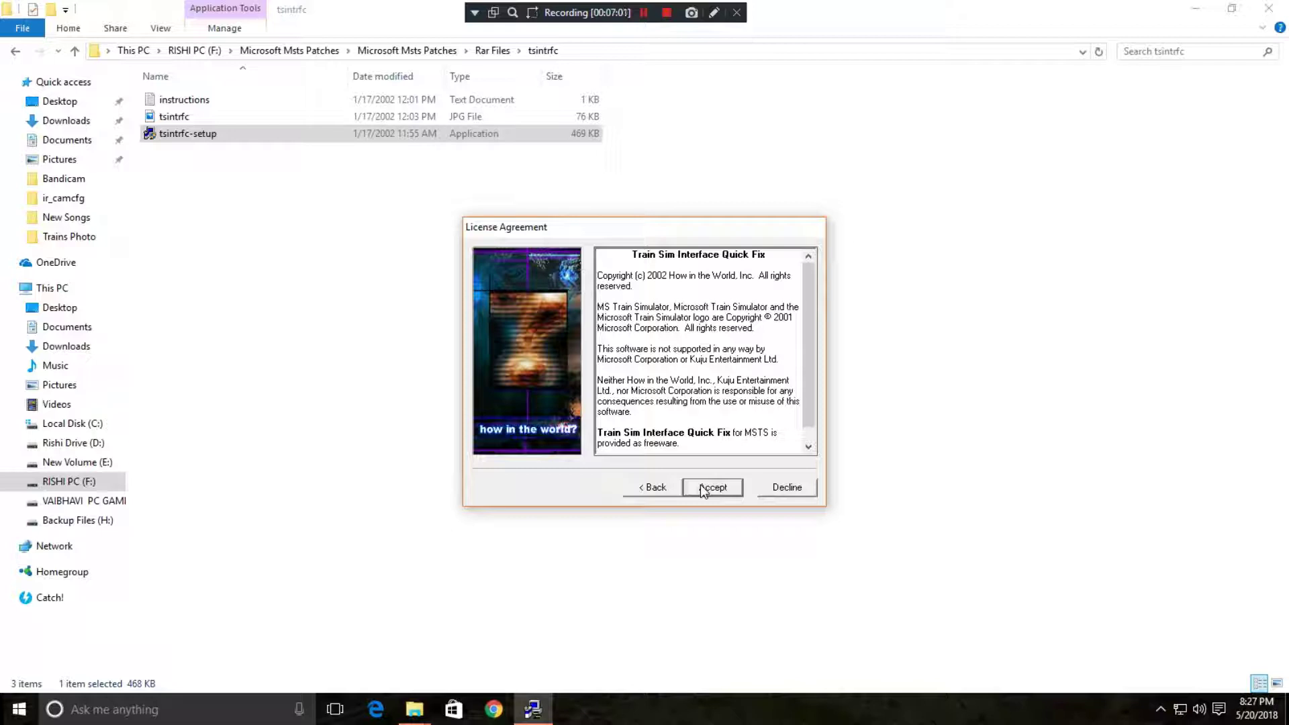
pyautogui.click(701, 488)
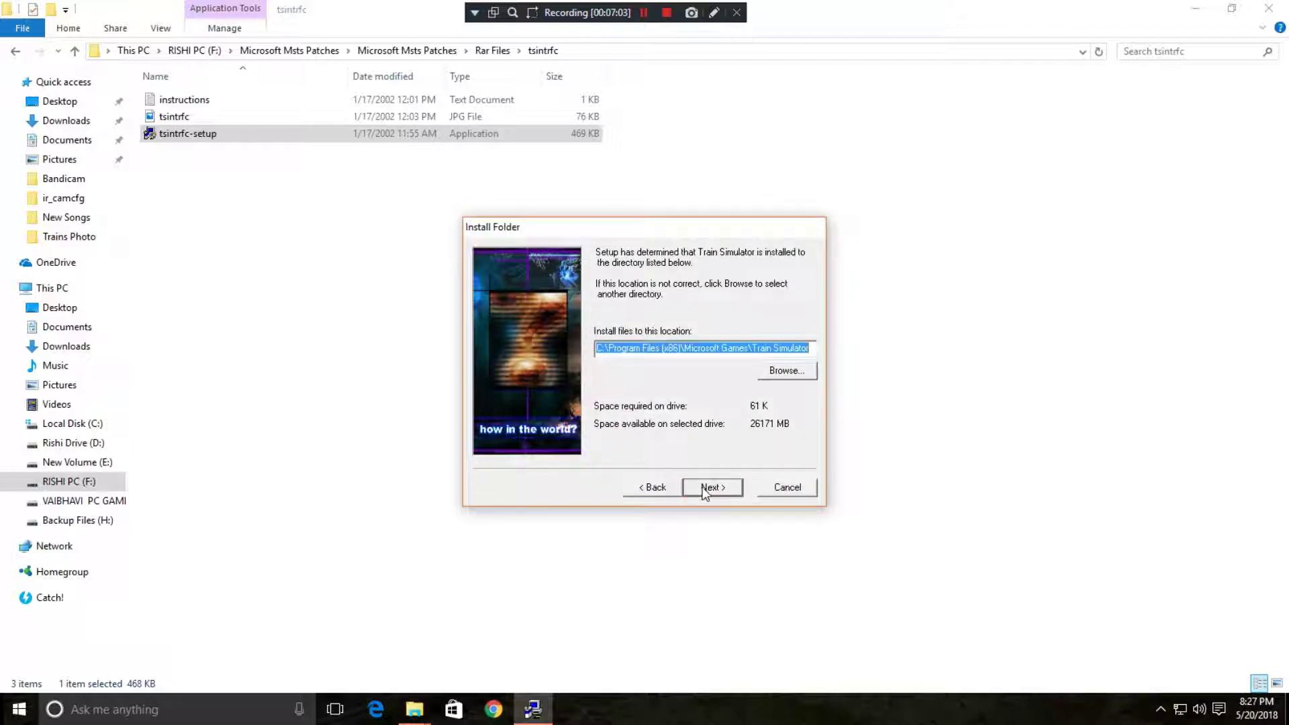
pyautogui.click(705, 488)
pyautogui.click(706, 488)
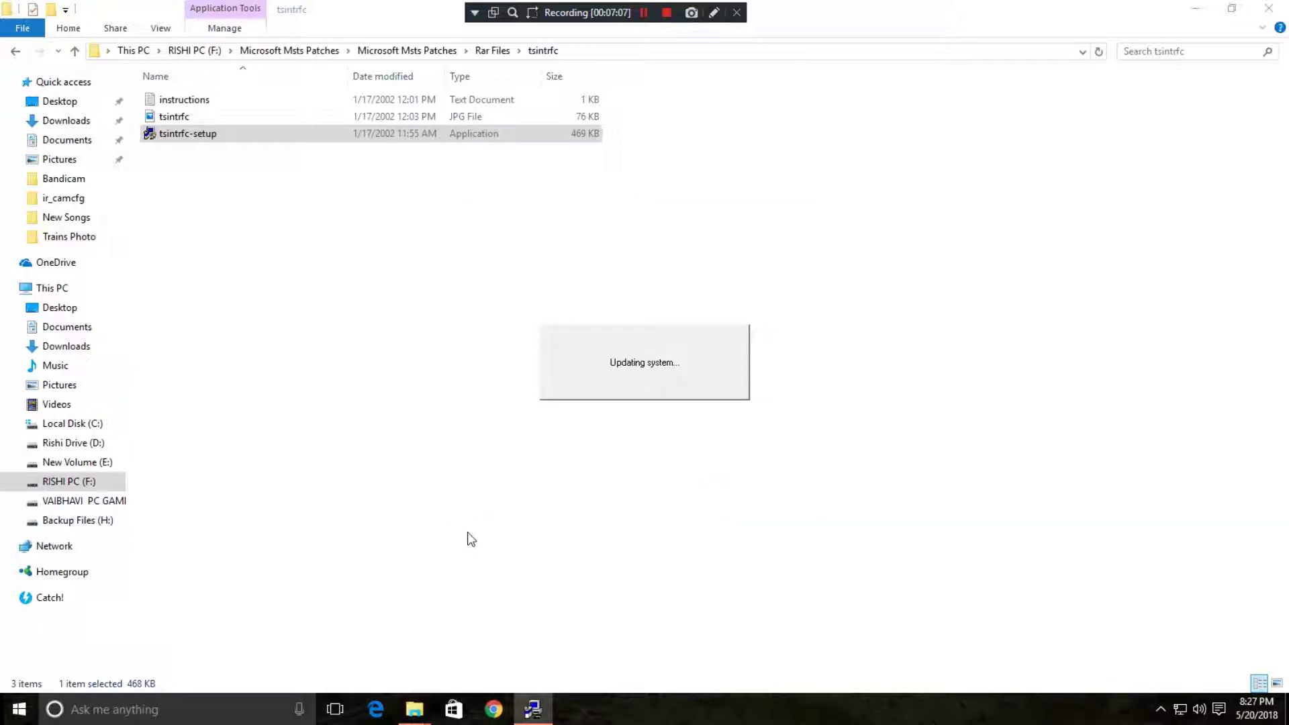
pyautogui.click(728, 490)
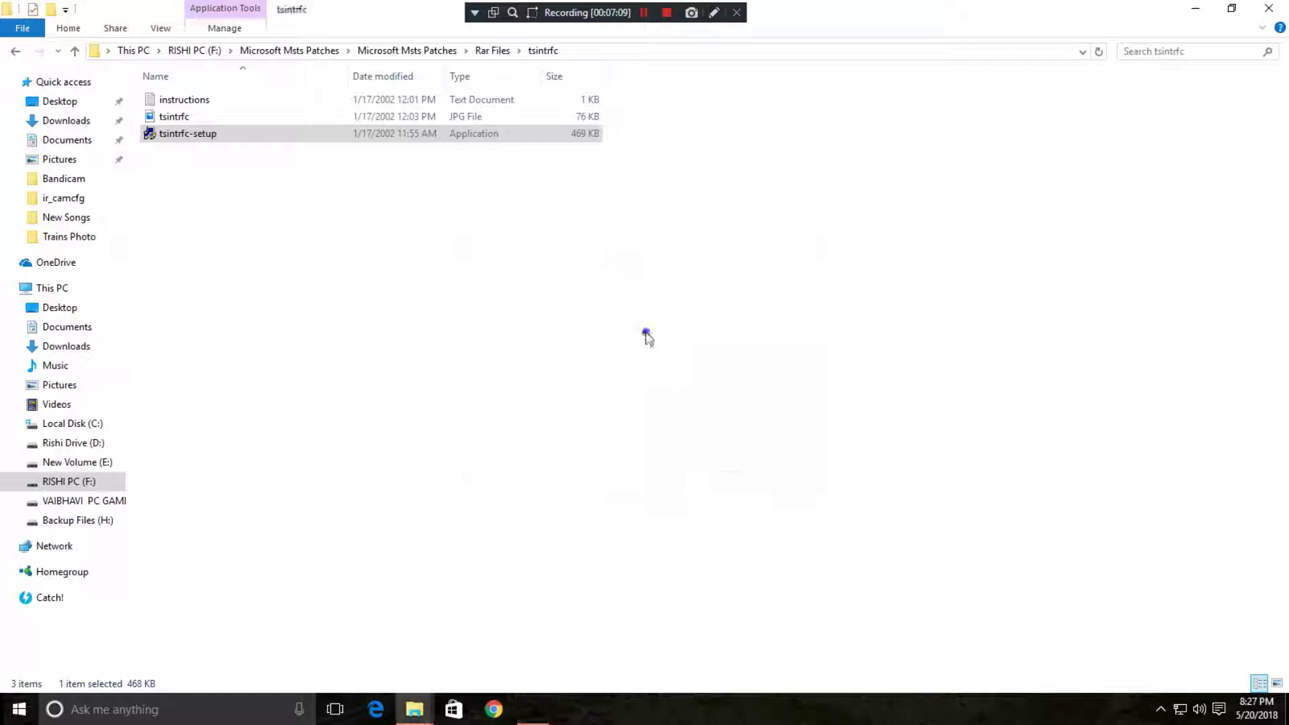
pyautogui.rightClick(647, 333)
# - Delete the six extracted folders from Rar Files
pyautogui.click(663, 396)
pyautogui.press('BackSpace')
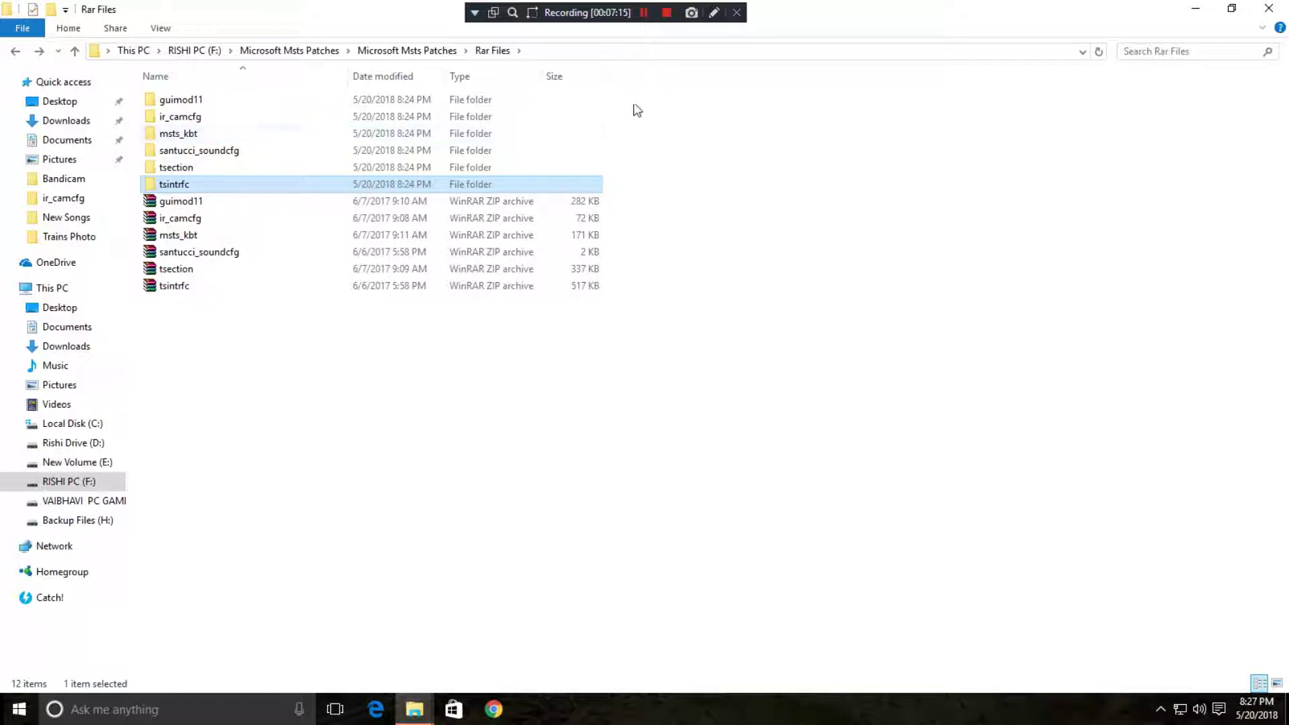
pyautogui.moveTo(623, 96); pyautogui.dragTo(541, 193)
pyautogui.press('Delete')
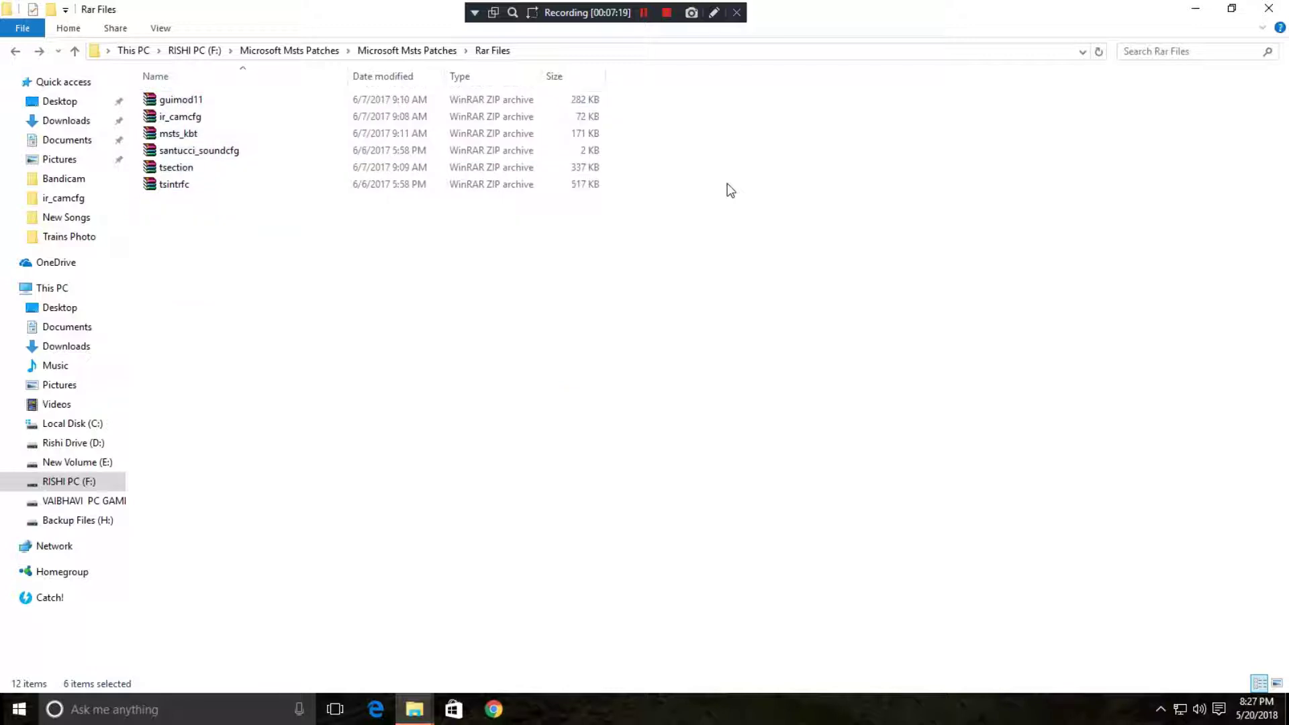
# - Return to Microsoft Msts Patches and refresh the folder list repeatedly
pyautogui.press('BackSpace')
pyautogui.rightClick(755, 184)
pyautogui.click(766, 190)
pyautogui.rightClick(443, 270)
pyautogui.rightClick(443, 271)
pyautogui.click(490, 336)
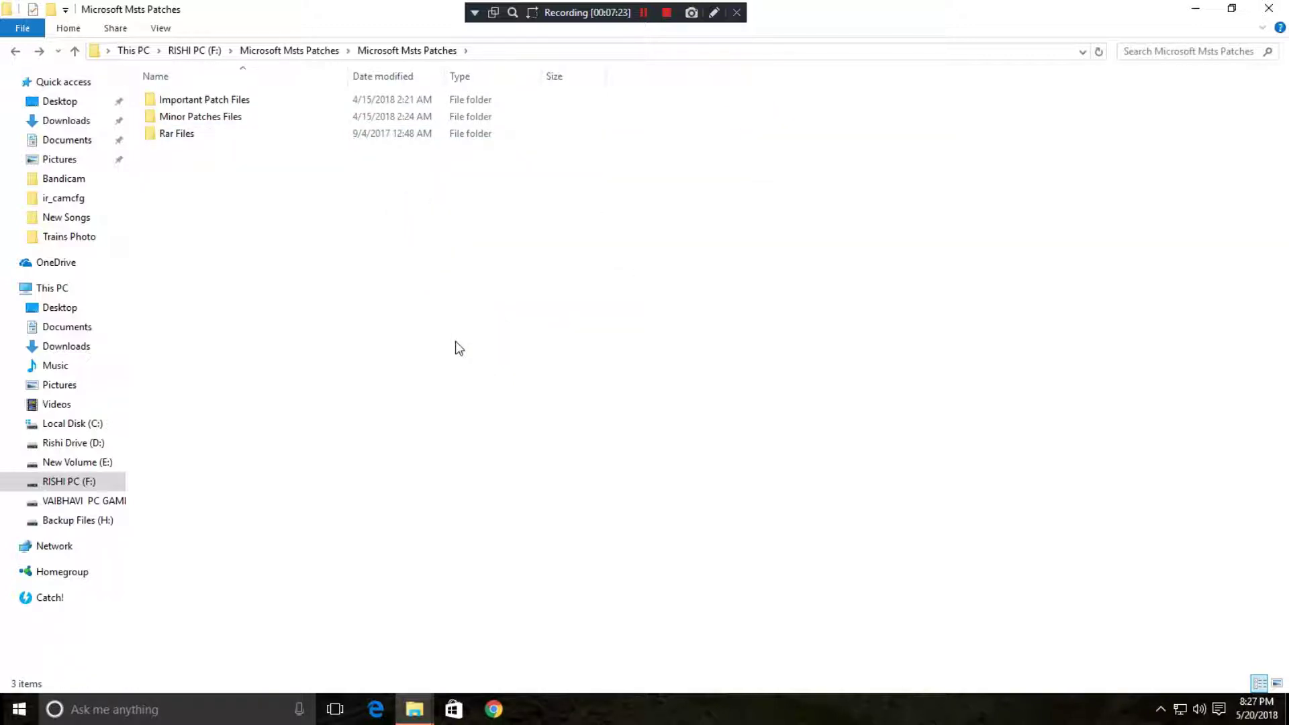
pyautogui.rightClick(365, 219)
pyautogui.click(393, 291)
pyautogui.rightClick(342, 221)
pyautogui.click(382, 291)
pyautogui.rightClick(392, 256)
pyautogui.click(456, 326)
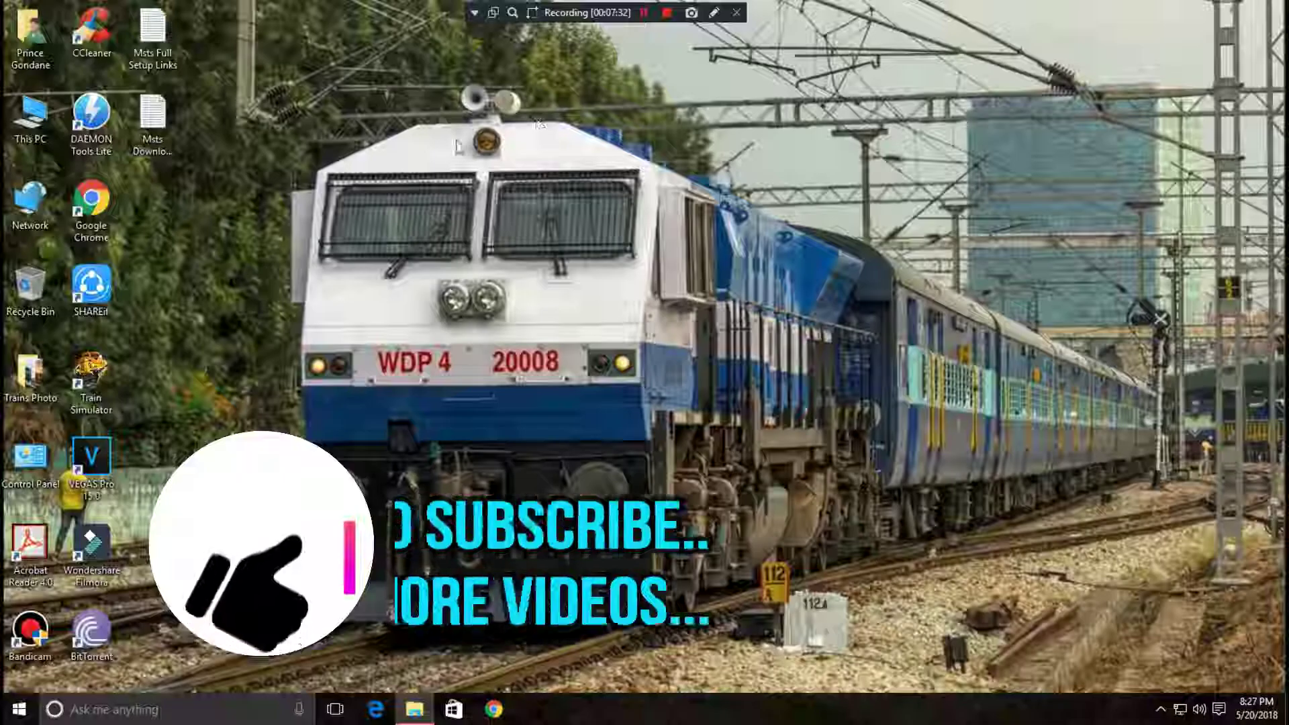
# - Refresh the desktop several times until the Msts setup files and Train Simulator shortcut show
pyautogui.rightClick(427, 144)
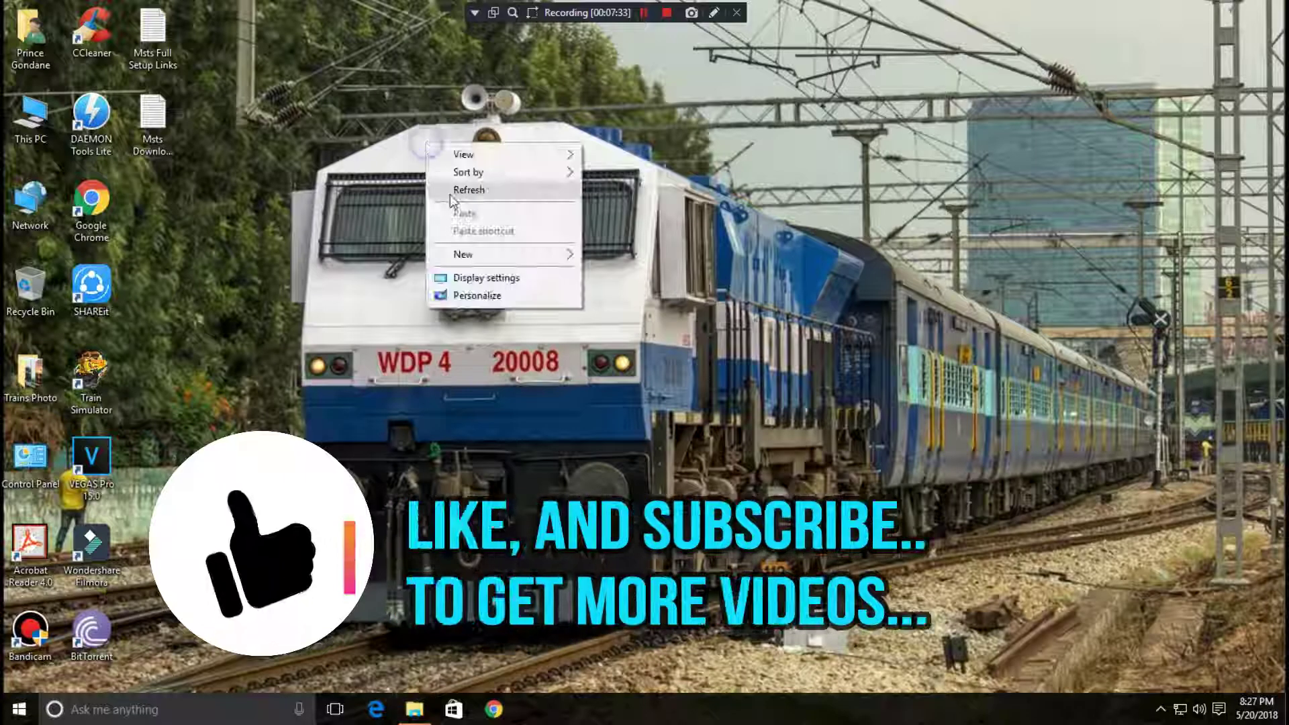
pyautogui.click(449, 190)
pyautogui.rightClick(475, 190)
pyautogui.click(479, 235)
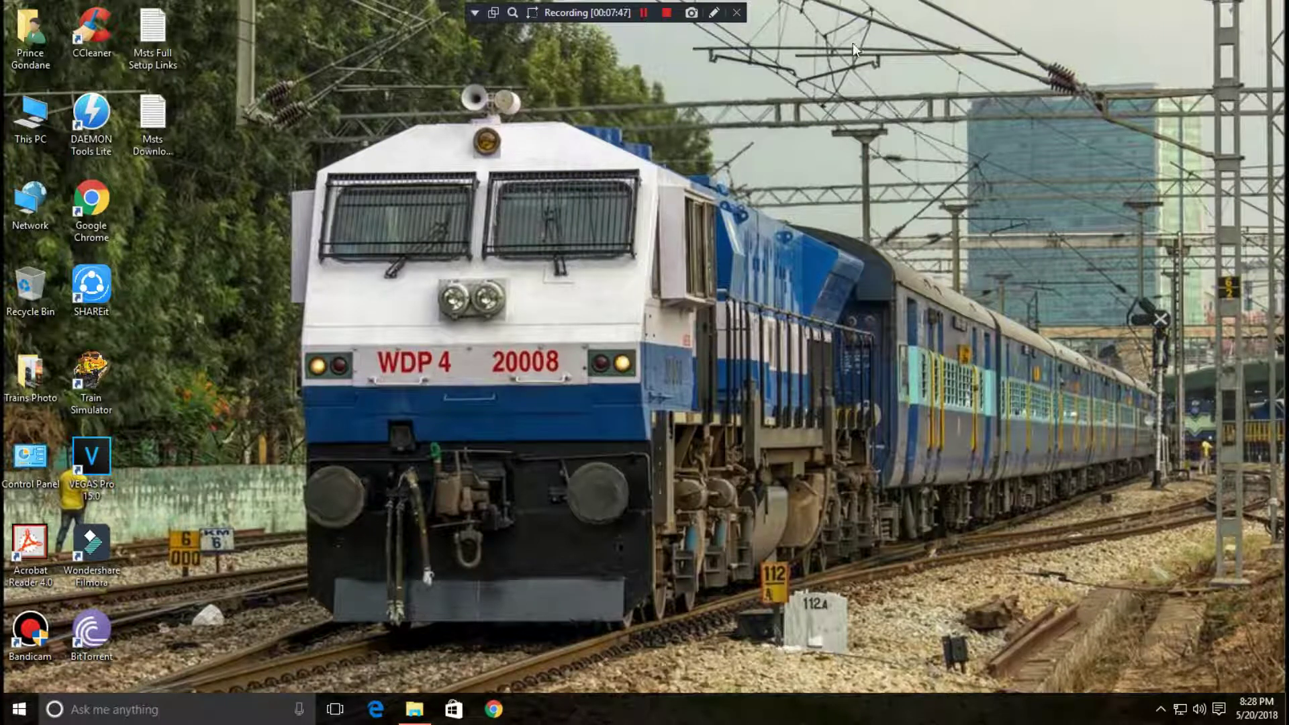
pyautogui.rightClick(530, 224)
pyautogui.rightClick(546, 265)
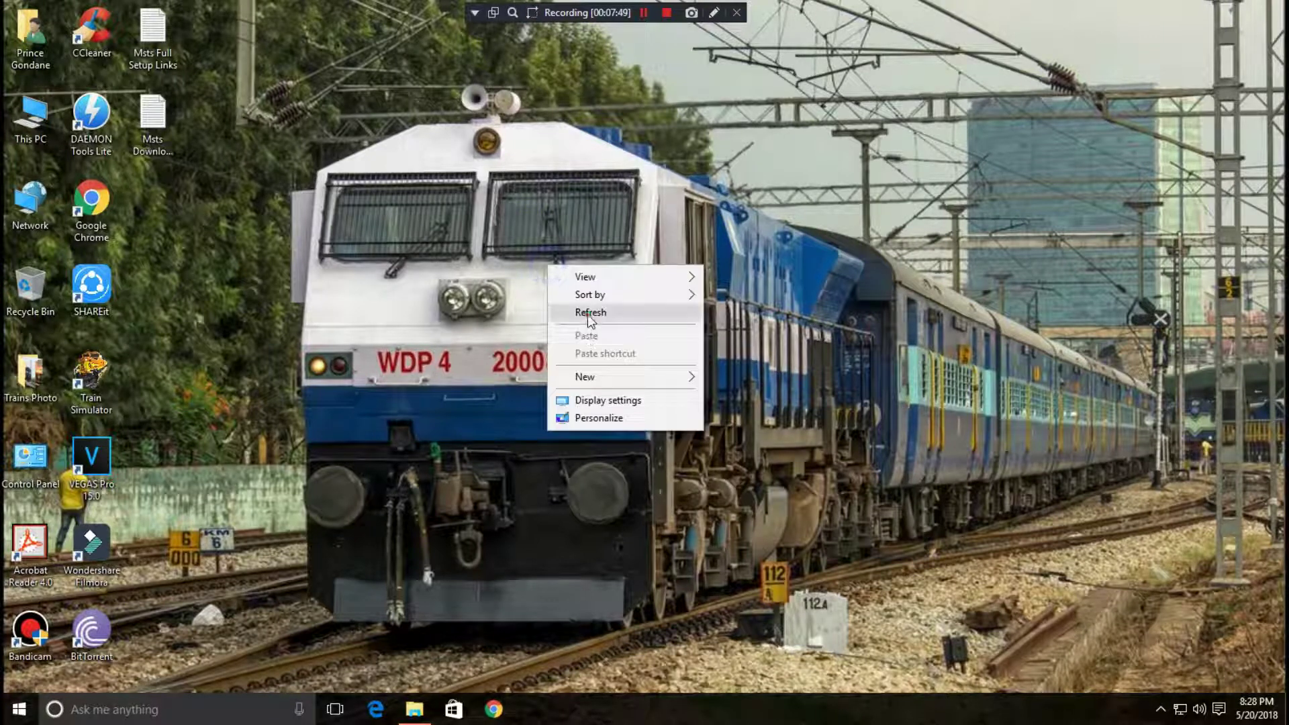
pyautogui.click(315, 153)
pyautogui.rightClick(314, 155)
pyautogui.rightClick(359, 190)
pyautogui.click(389, 248)
pyautogui.rightClick(320, 163)
pyautogui.click(360, 212)
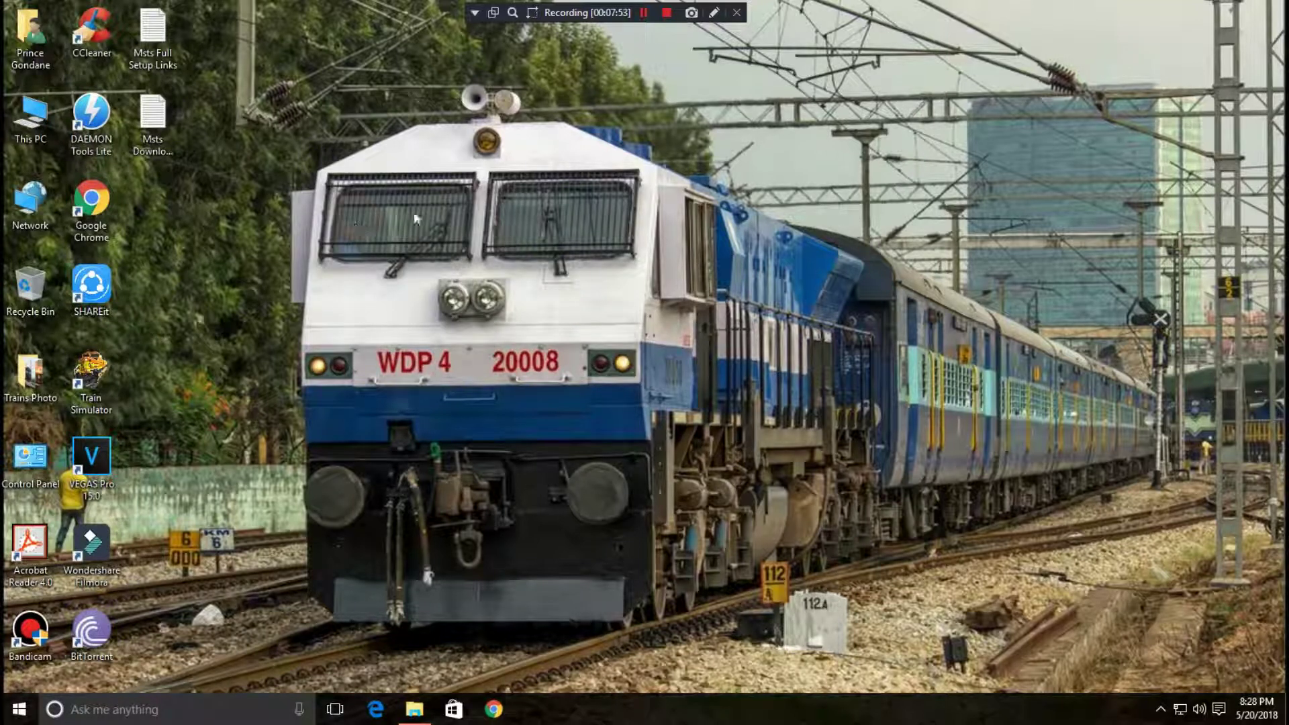